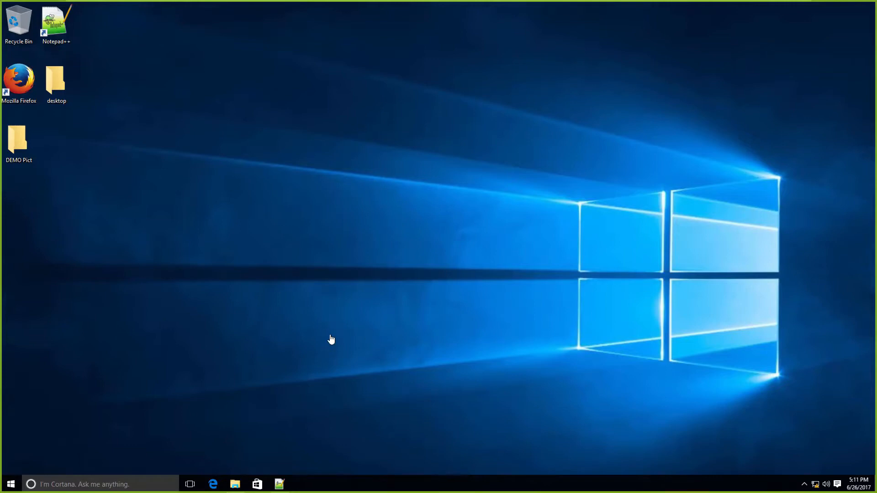
{"action": "left_click", "coordinate": [200, 344]}
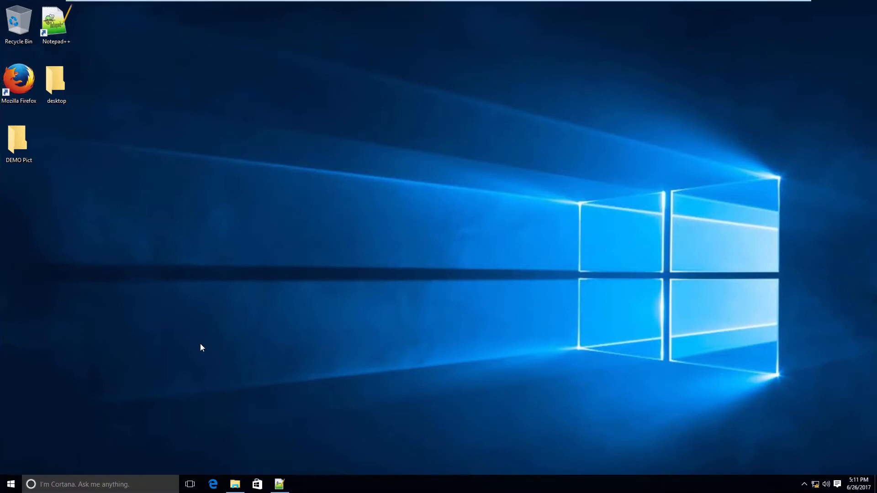
{"action": "left_click", "coordinate": [11, 484]}
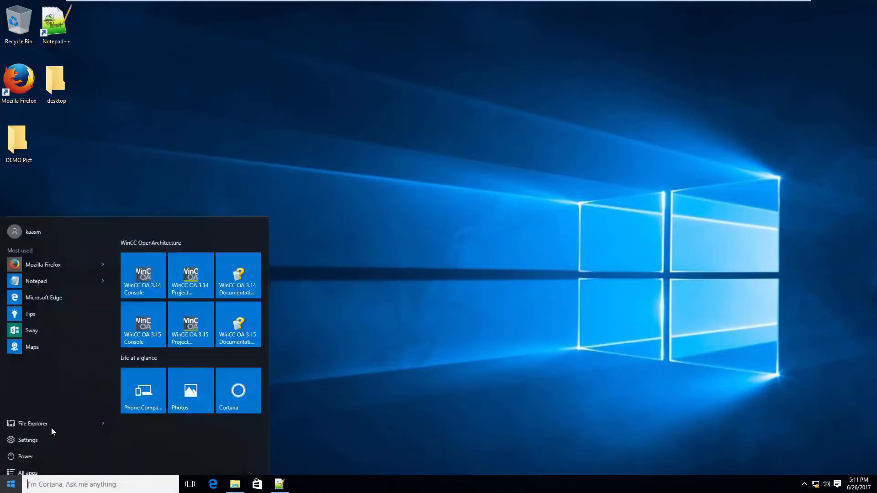
{"action": "left_click", "coordinate": [47, 448]}
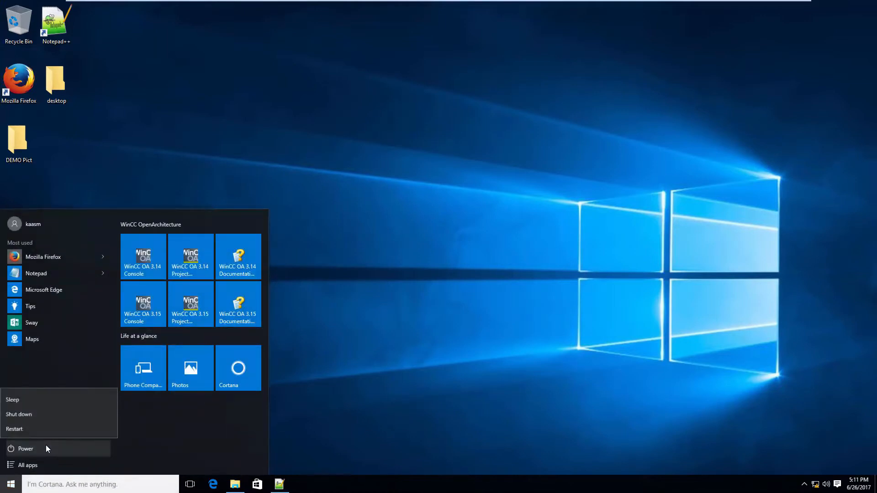
{"action": "left_click", "coordinate": [63, 371]}
{"action": "left_click", "coordinate": [83, 415]}
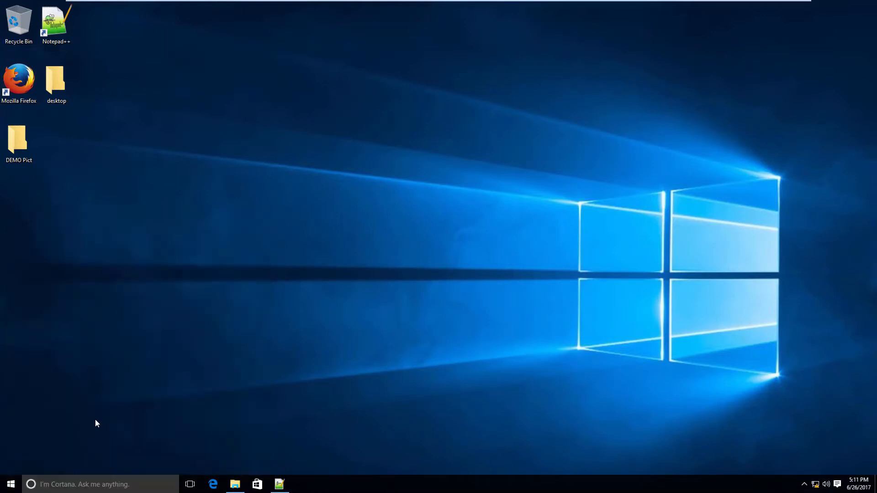
{"action": "left_click", "coordinate": [462, 6]}
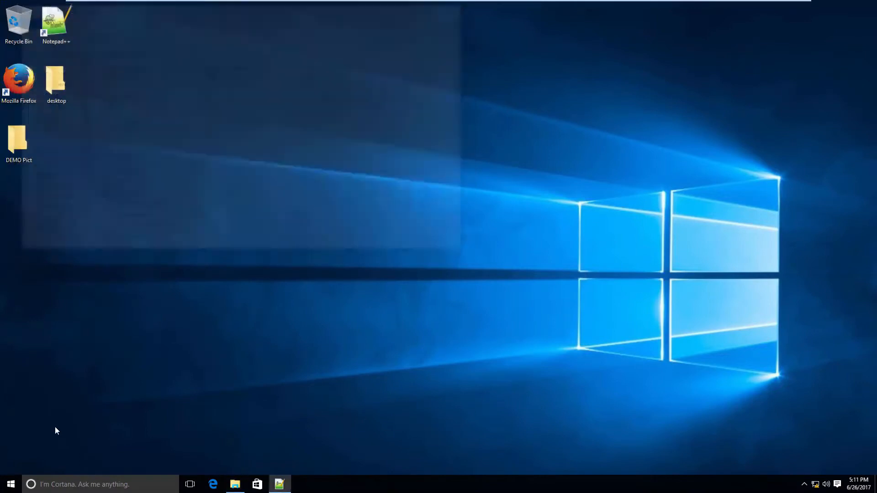
Launch the WinCC OA 3.15 Project Administrator from the installed Siemens Automation programs
{"action": "left_click", "coordinate": [10, 484]}
{"action": "left_click", "coordinate": [28, 466]}
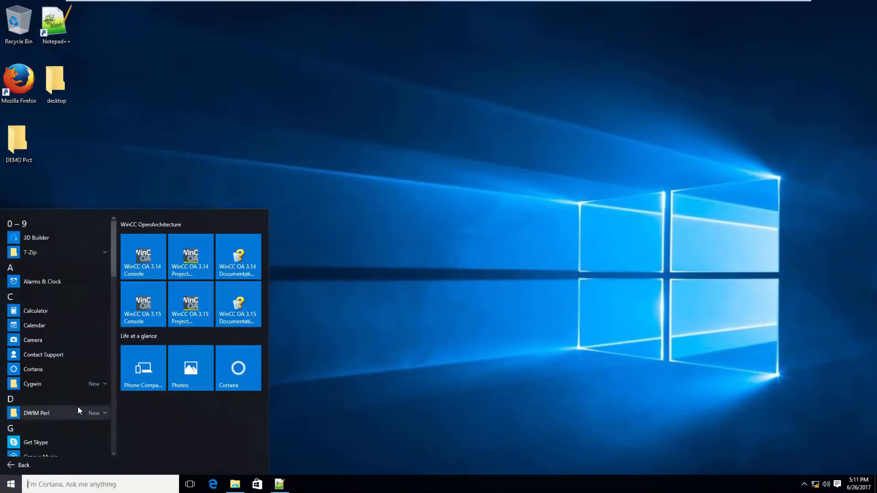
{"action": "scroll", "coordinate": [78, 410], "scroll_direction": "down", "scroll_amount": 6}
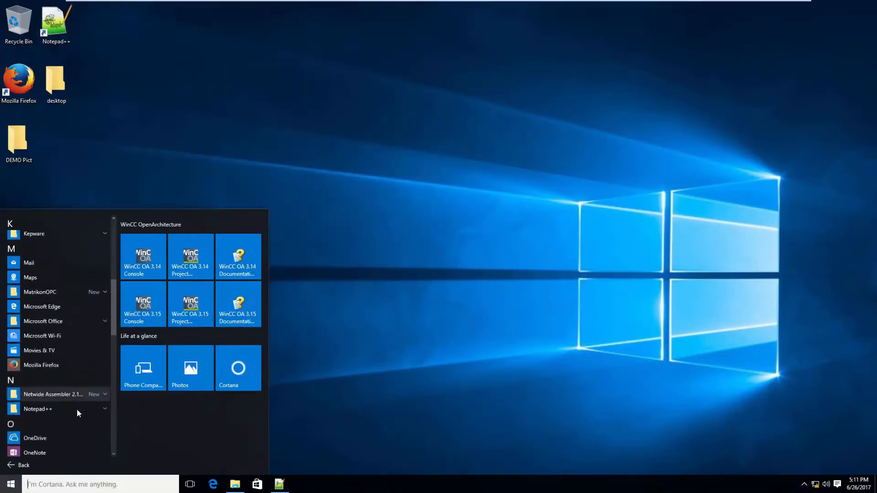
{"action": "scroll", "coordinate": [77, 404], "scroll_direction": "down", "scroll_amount": 3}
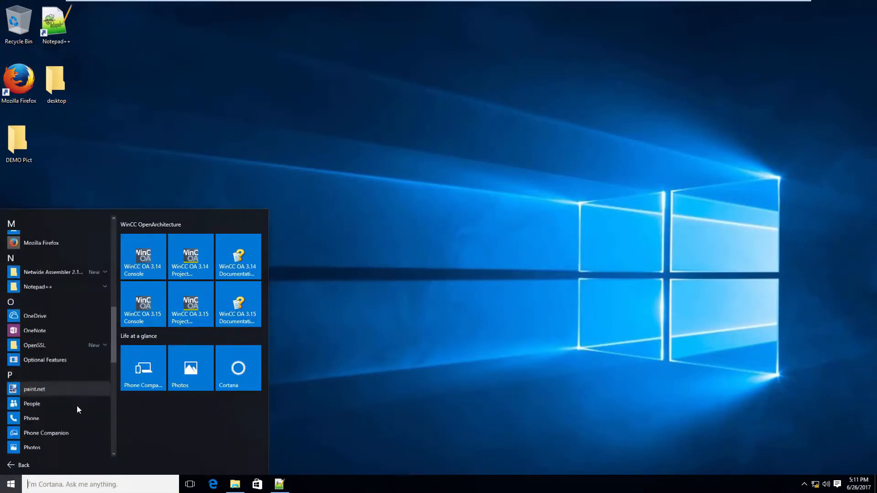
{"action": "scroll", "coordinate": [76, 408], "scroll_direction": "down", "scroll_amount": 4}
{"action": "left_click", "coordinate": [79, 392]}
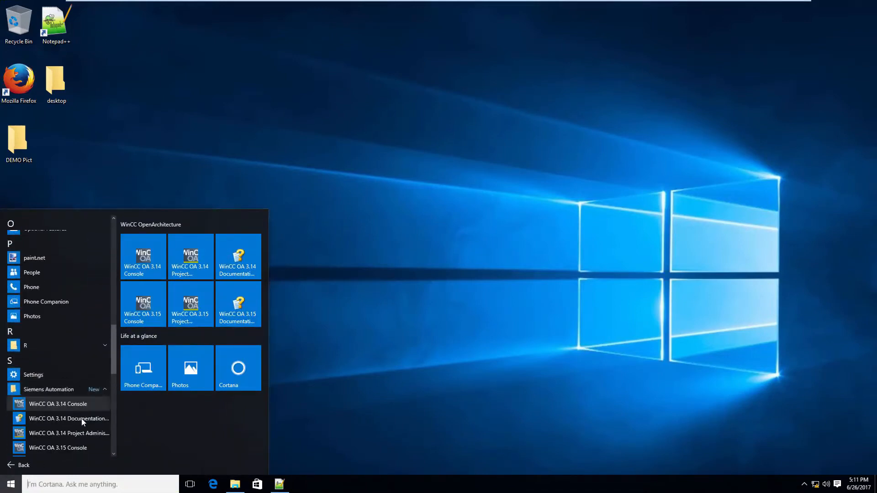
{"action": "left_click_drag", "start_coordinate": [112, 361], "coordinate": [113, 382]}
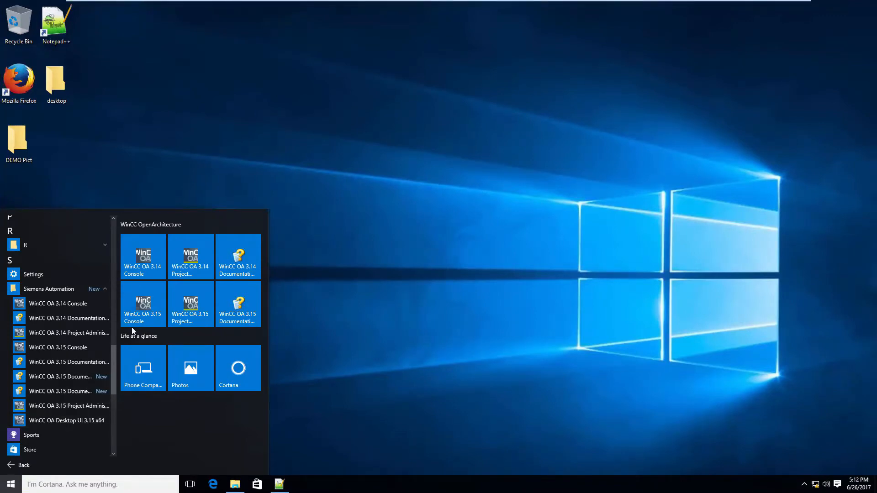
{"action": "left_click", "coordinate": [192, 315]}
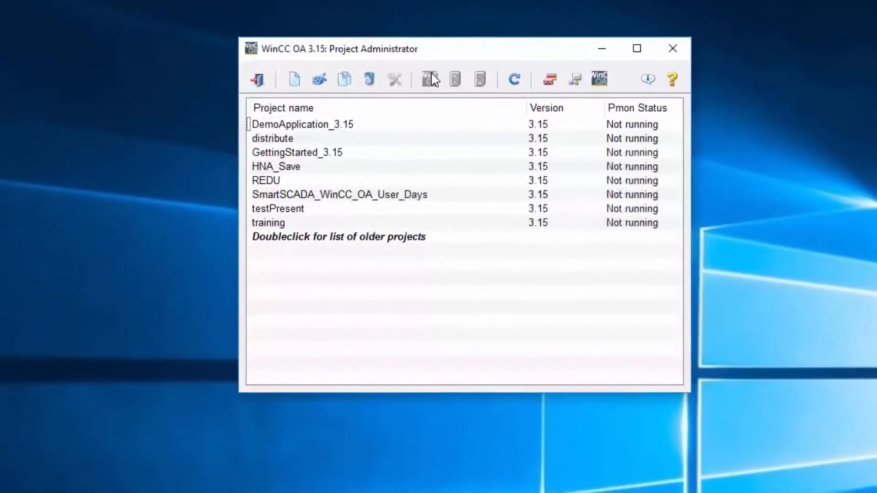
Create a runnable standard project named Presentation in English - US under C:/WinCC_OA_Proj/, declining to set a root password
{"action": "left_click", "coordinate": [289, 84]}
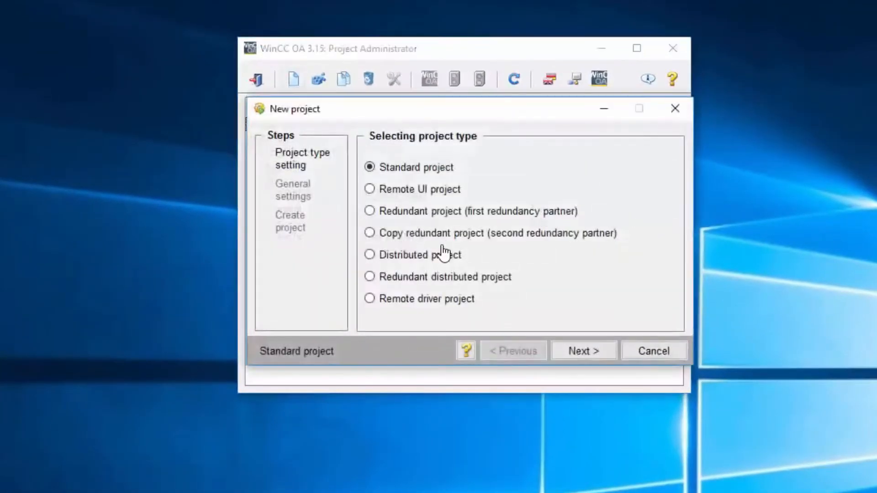
{"action": "left_click", "coordinate": [594, 352]}
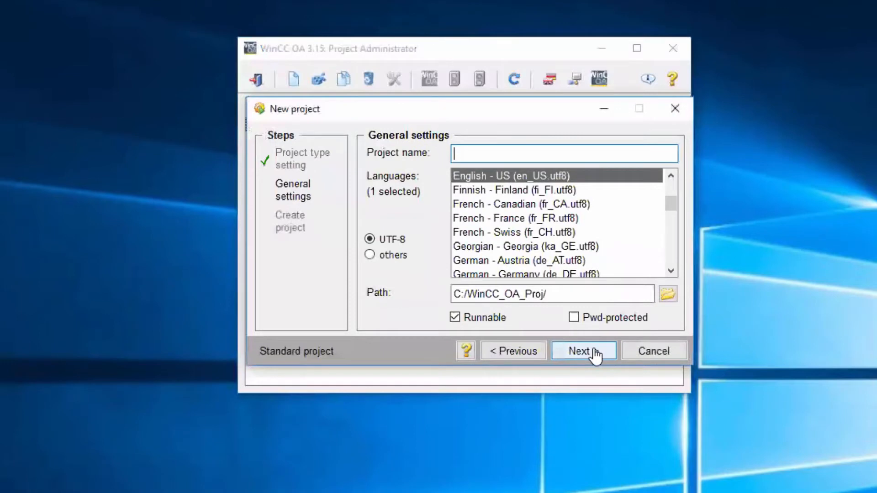
{"action": "type", "text": "Presentat"}
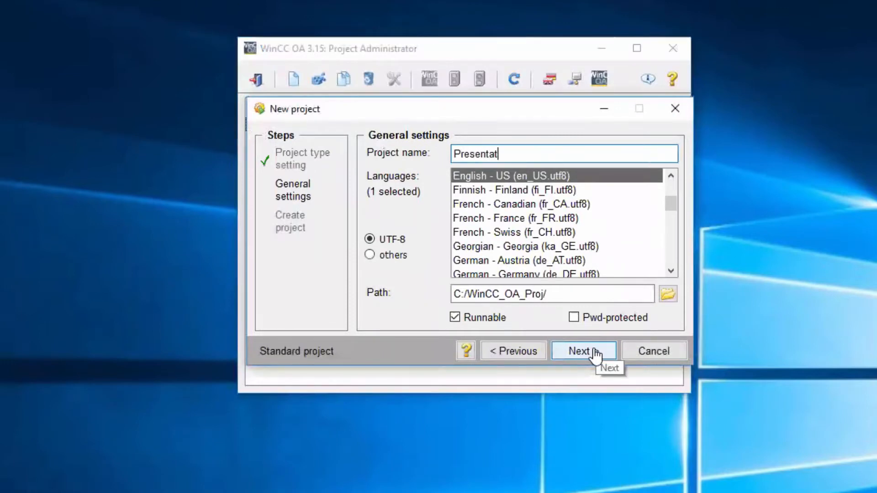
{"action": "type", "text": "ion"}
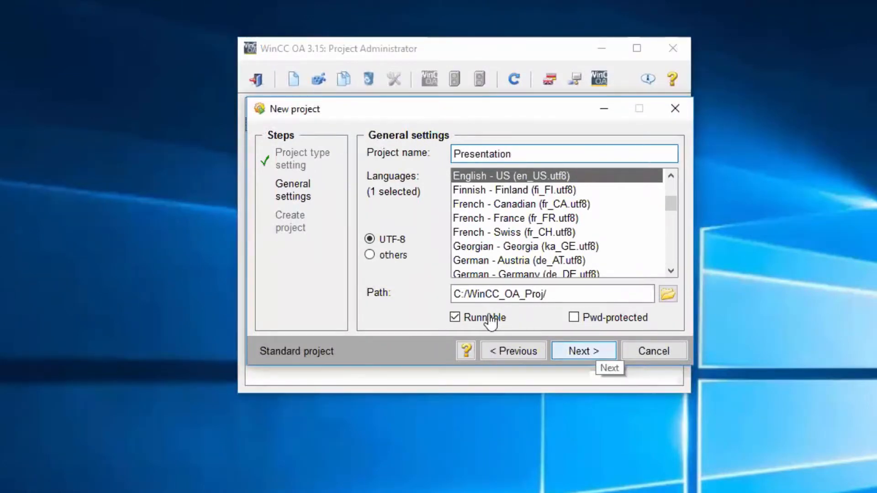
{"action": "left_click", "coordinate": [583, 354]}
{"action": "left_click", "coordinate": [583, 354]}
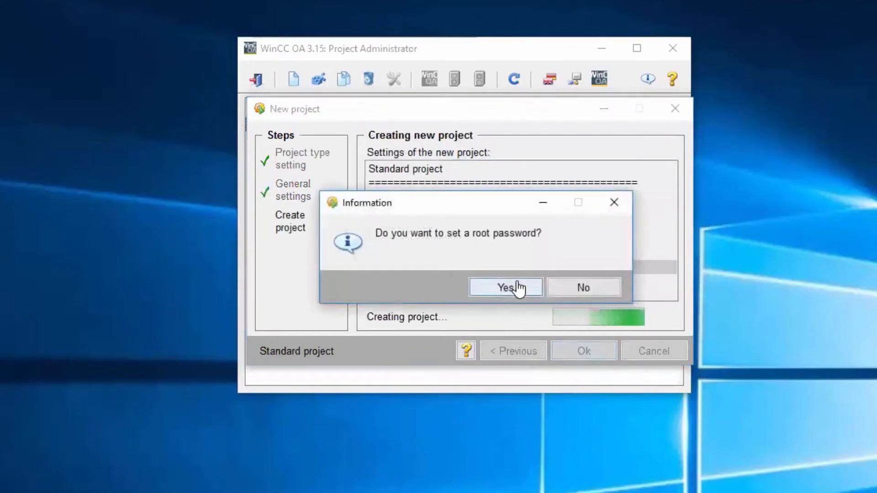
{"action": "left_click", "coordinate": [582, 291]}
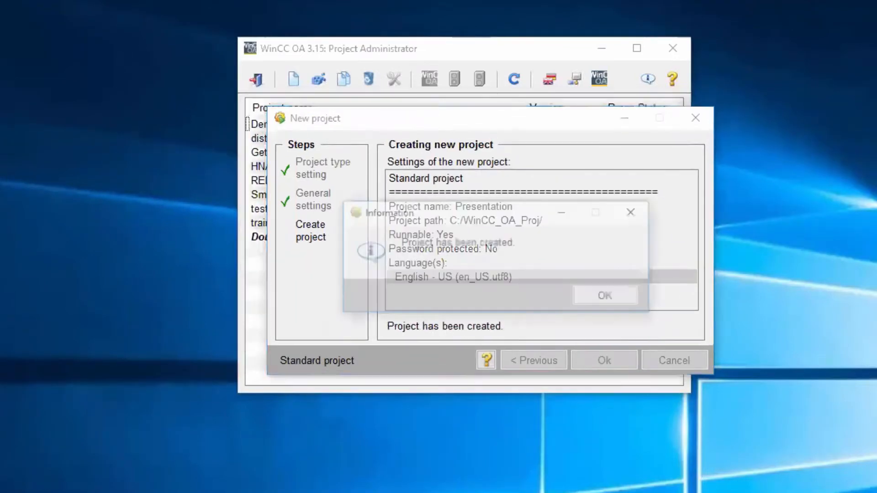
{"action": "left_click", "coordinate": [603, 299]}
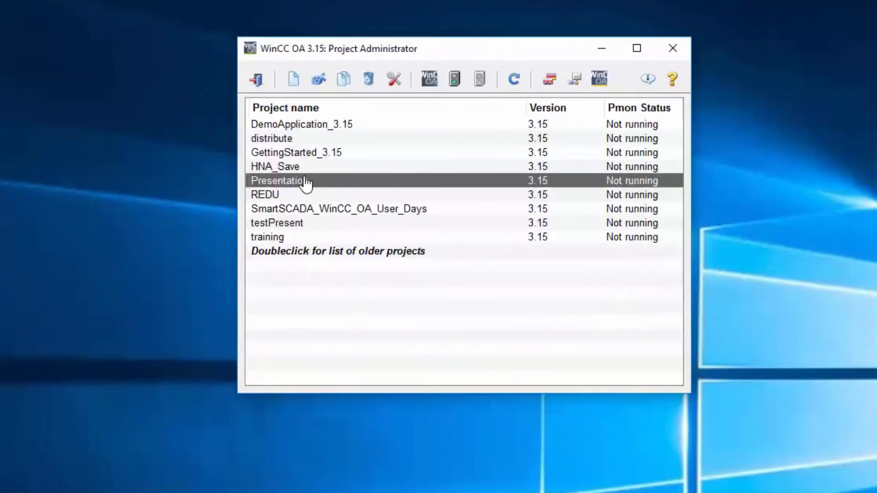
Start the Presentation project and log in to its graphical editor as root, leaving the password field empty
{"action": "left_click", "coordinate": [452, 82]}
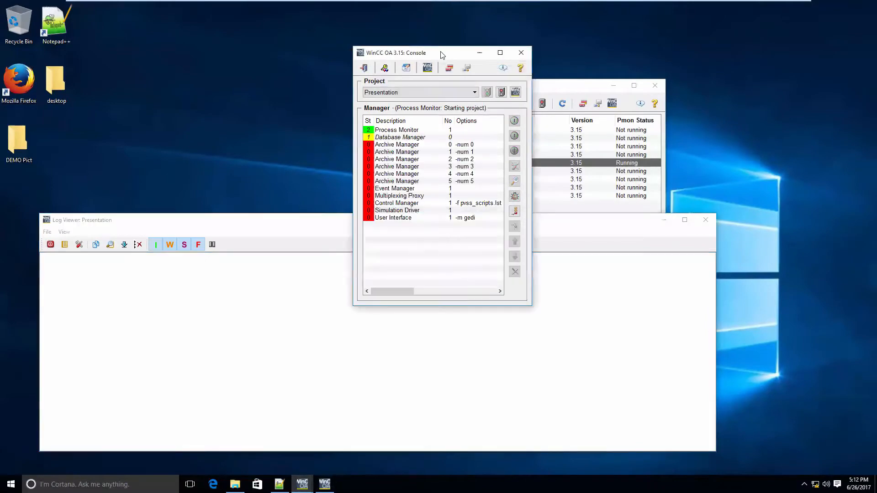
{"action": "left_click_drag", "start_coordinate": [442, 55], "coordinate": [752, 21]}
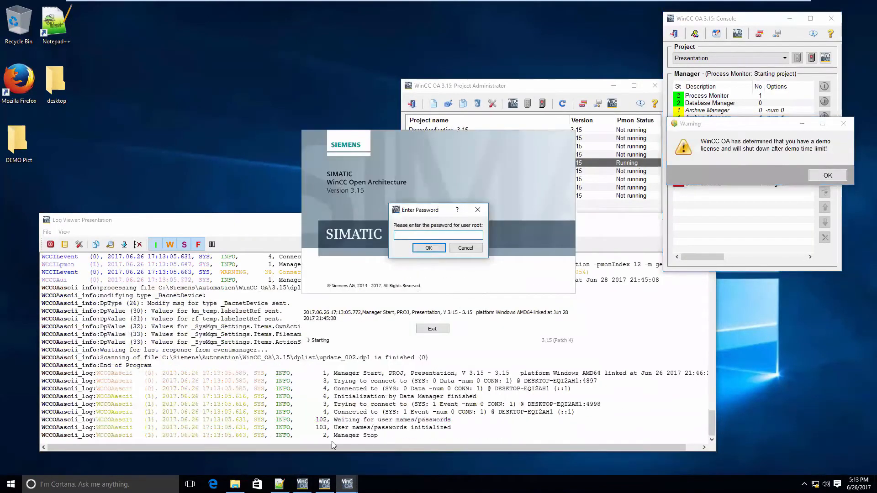
{"action": "left_click", "coordinate": [828, 176]}
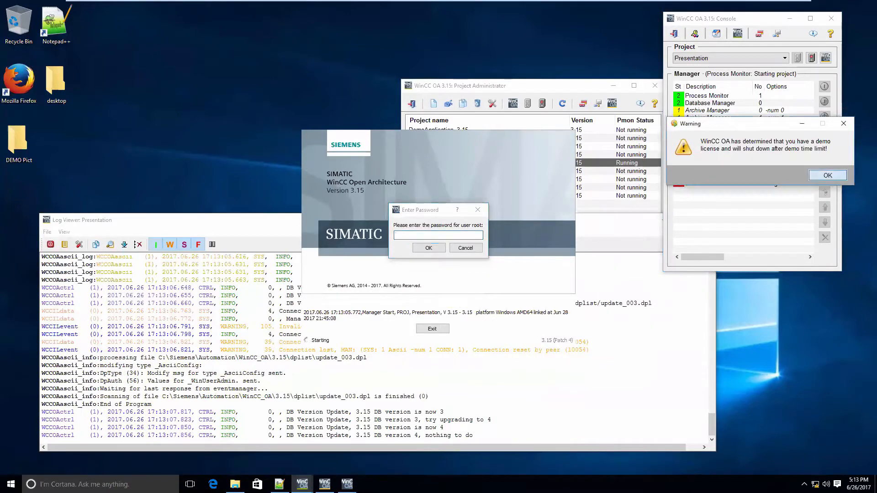
{"action": "left_click", "coordinate": [429, 248]}
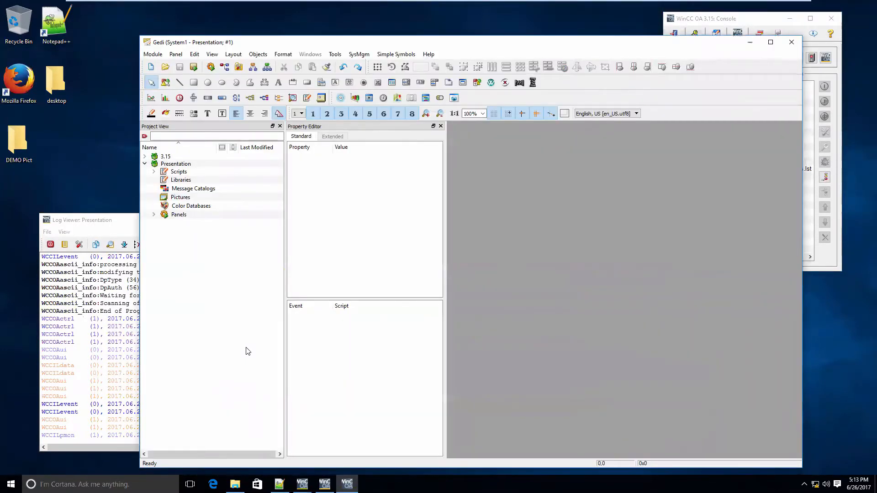
Add a new panel file named Liftstation to the Presentation project's Panels folder
{"action": "left_click", "coordinate": [154, 214]}
{"action": "right_click", "coordinate": [178, 214]}
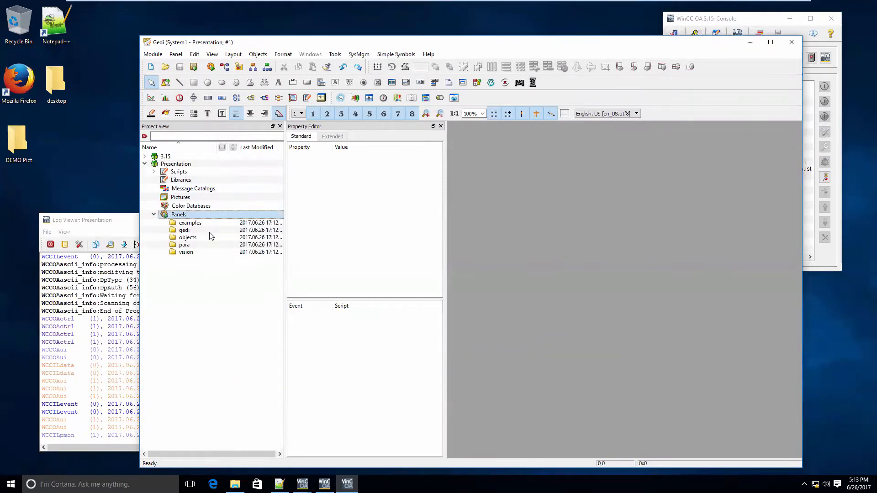
{"action": "left_click", "coordinate": [204, 235]}
{"action": "type", "text": "Li"}
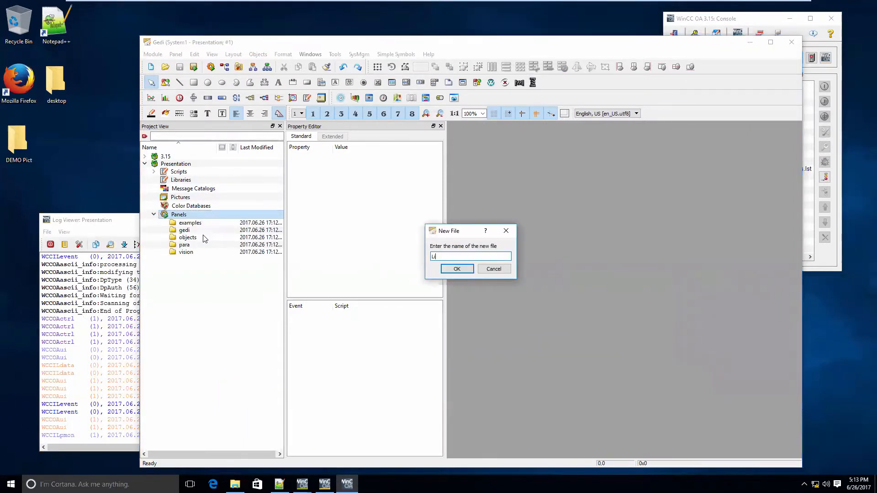
{"action": "type", "text": "ftstation"}
{"action": "key", "text": "Return"}
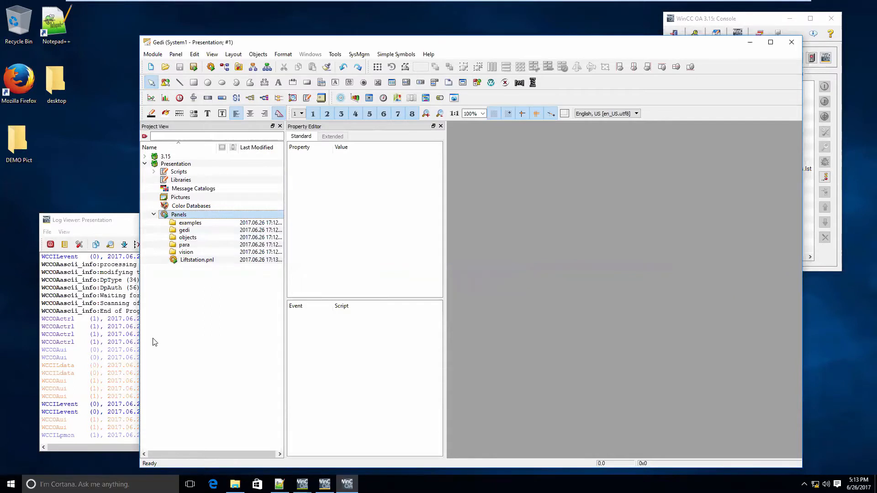
Open Liftstation.pnl for editing and set its size to 600 in x and 700 in y
{"action": "double_click", "coordinate": [201, 260]}
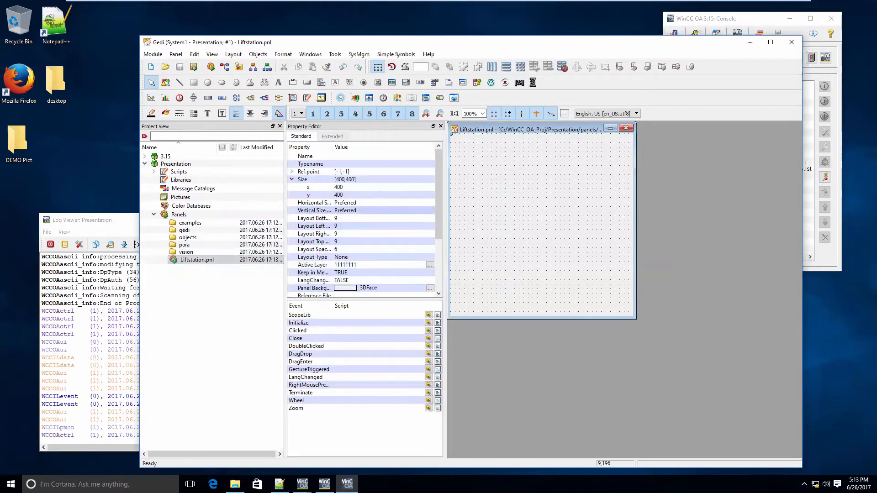
{"action": "left_click", "coordinate": [379, 186]}
{"action": "type", "text": "6"}
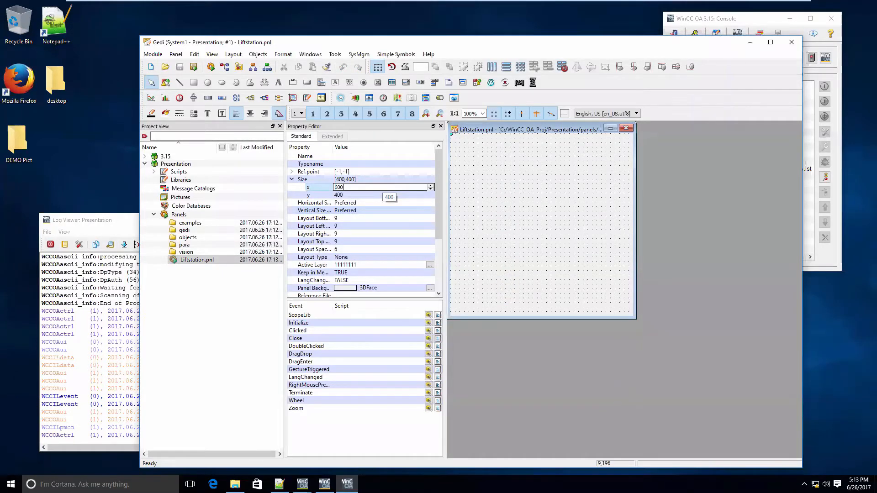
{"action": "key", "text": "Return"}
{"action": "left_click", "coordinate": [411, 195]}
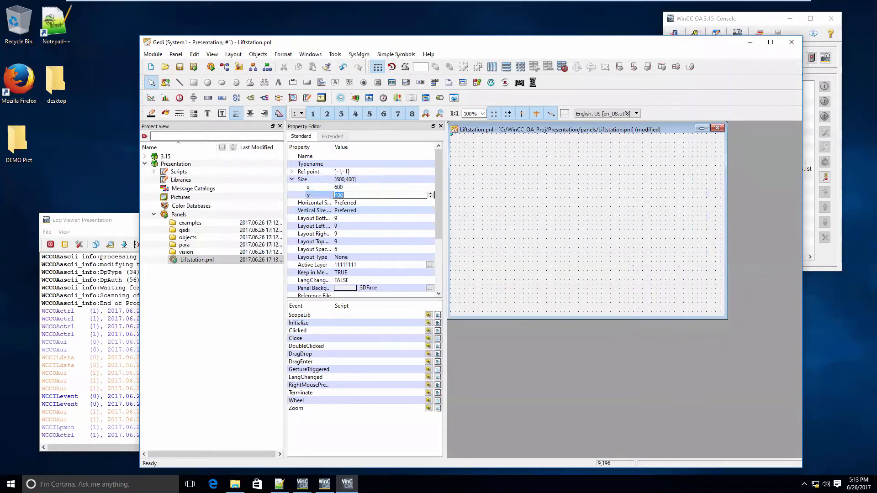
{"action": "type", "text": "700"}
{"action": "key", "text": "Return"}
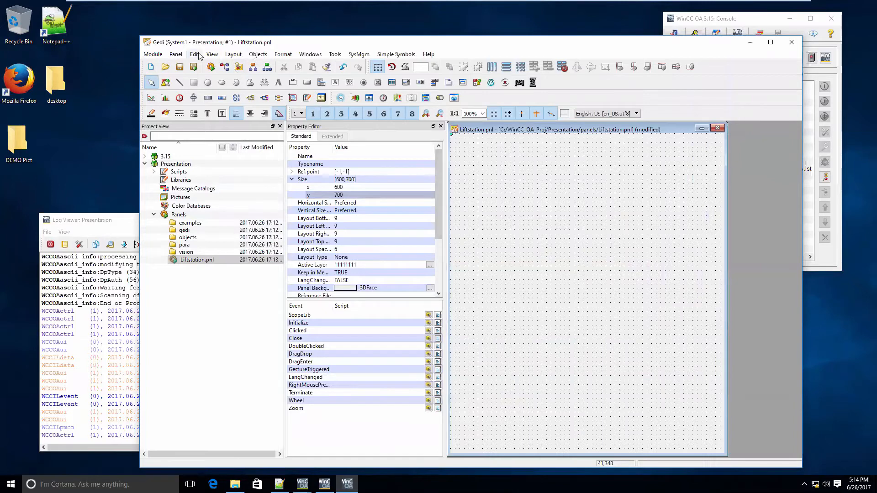
Show the catalog for all objects and dock it as a tab together with the Property Editor
{"action": "left_click", "coordinate": [212, 56]}
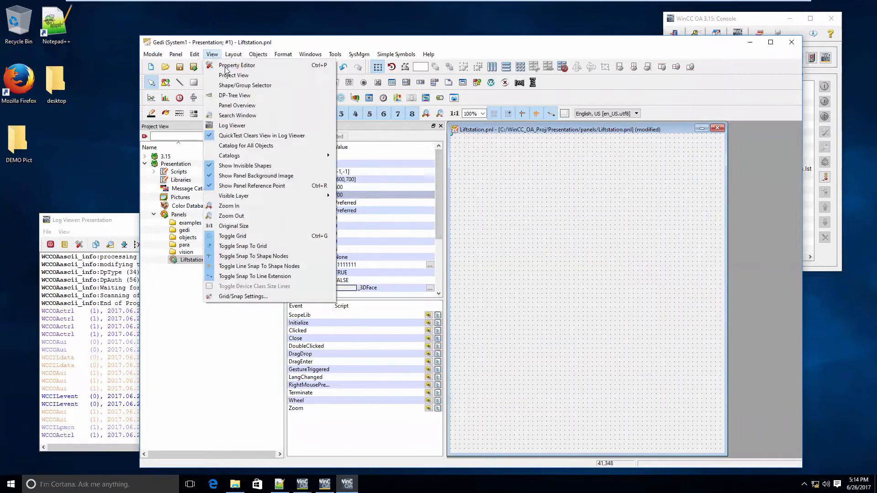
{"action": "left_click", "coordinate": [246, 145]}
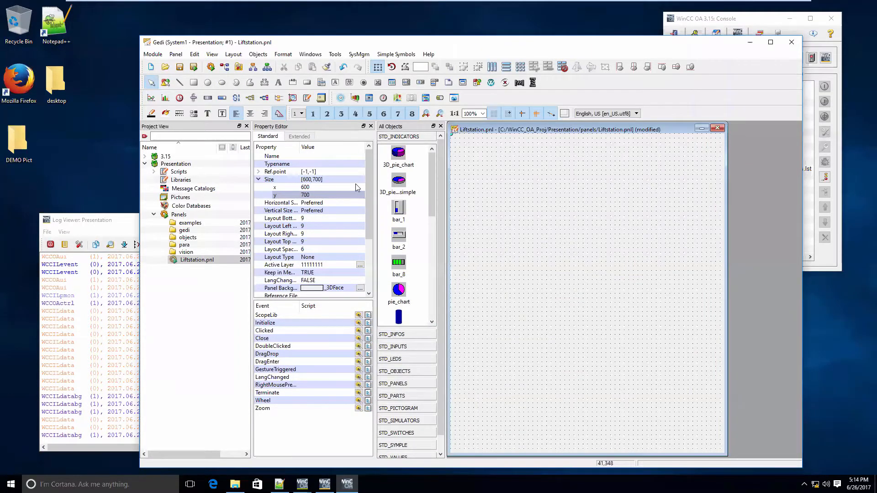
{"action": "left_click_drag", "start_coordinate": [355, 254], "coordinate": [358, 253]}
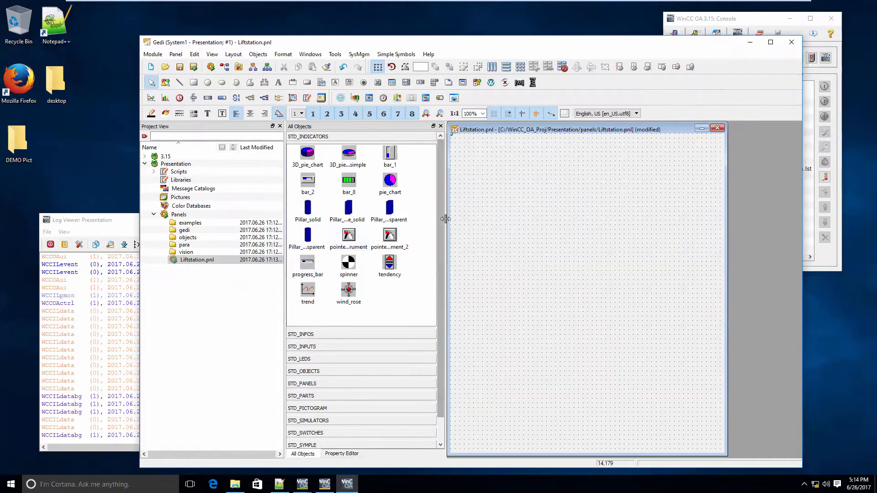
Place a PUMP object from the STD_OBJECTS catalog in the lower part of the Liftstation panel, at about 200,430
{"action": "left_click", "coordinate": [358, 369]}
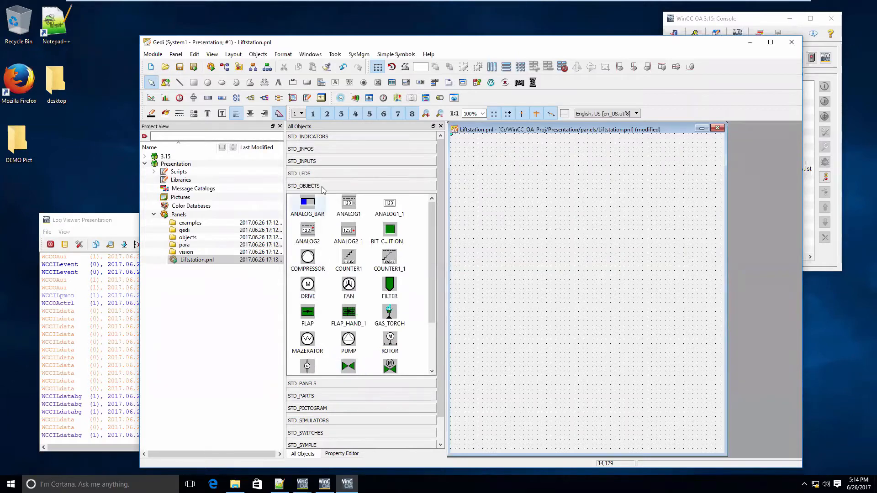
{"action": "scroll", "coordinate": [335, 308], "scroll_direction": "down", "scroll_amount": 3}
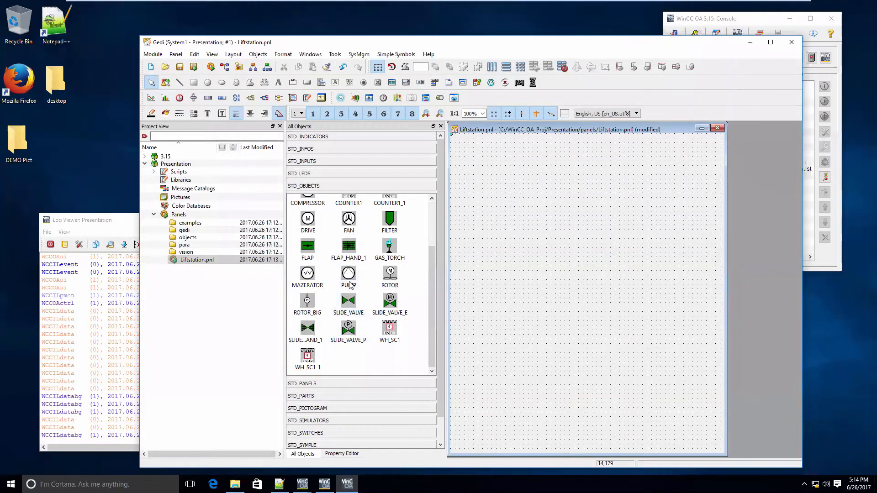
{"action": "left_click_drag", "start_coordinate": [351, 285], "coordinate": [540, 333]}
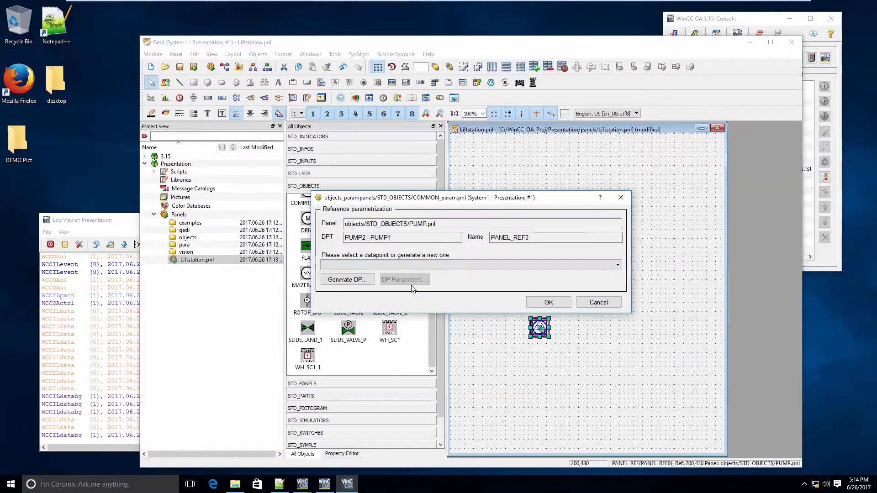
Generate two datapoints for the placed pump: LS1_P1 of type PUMP1 and LS1_P2 of type PUMP2
{"action": "left_click", "coordinate": [351, 281]}
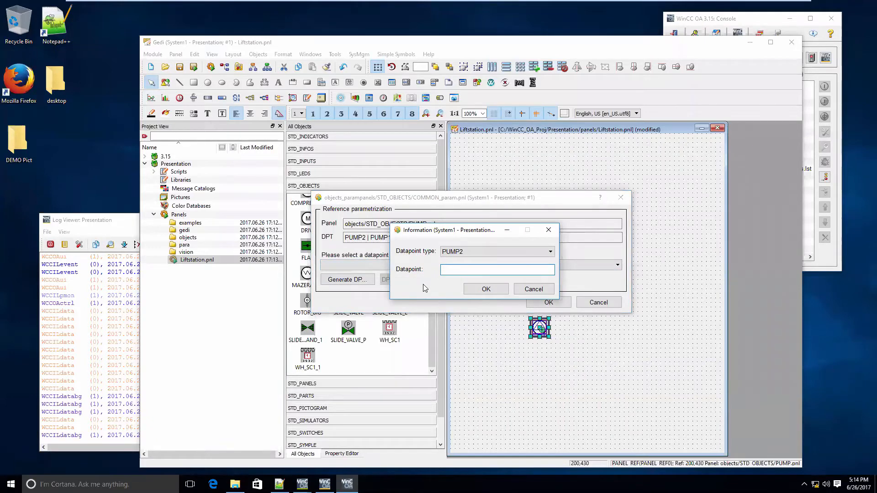
{"action": "type", "text": "LS1_P1"}
{"action": "left_click", "coordinate": [473, 253]}
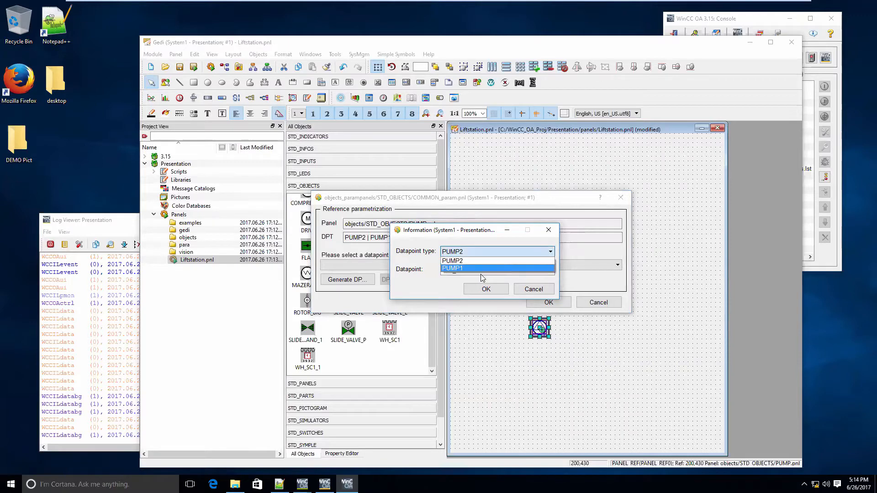
{"action": "left_click", "coordinate": [488, 268]}
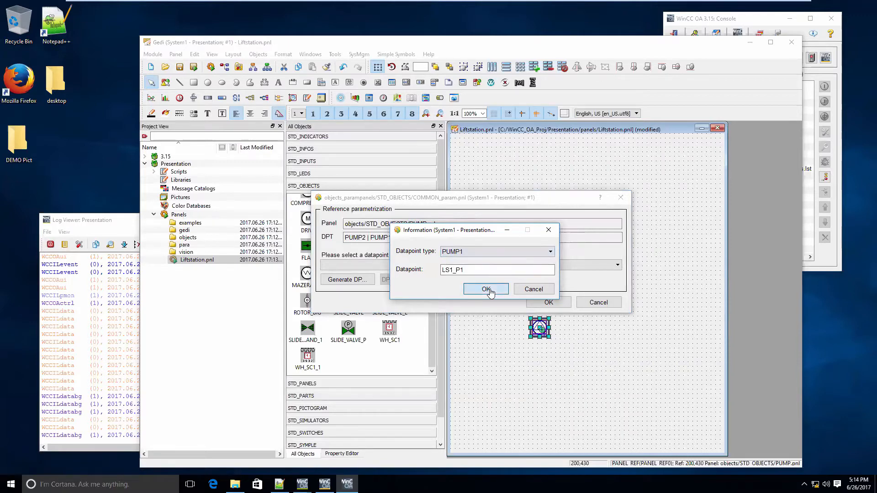
{"action": "left_click", "coordinate": [486, 289]}
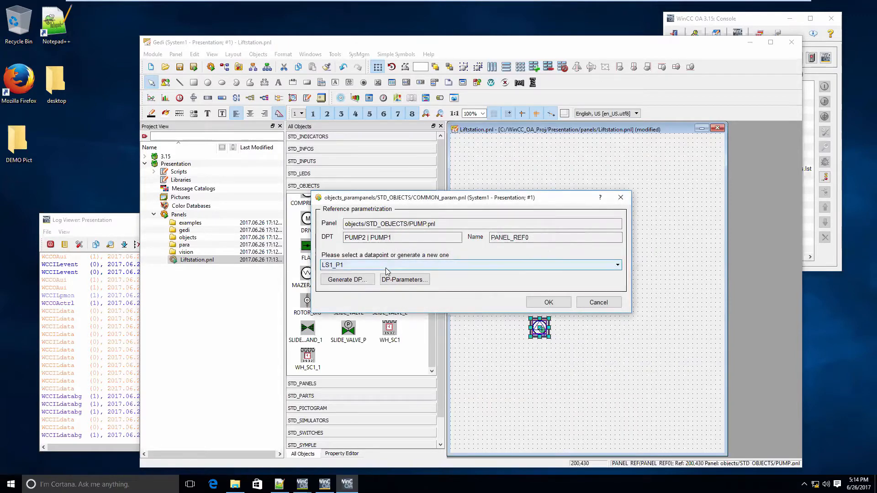
{"action": "left_click", "coordinate": [360, 281]}
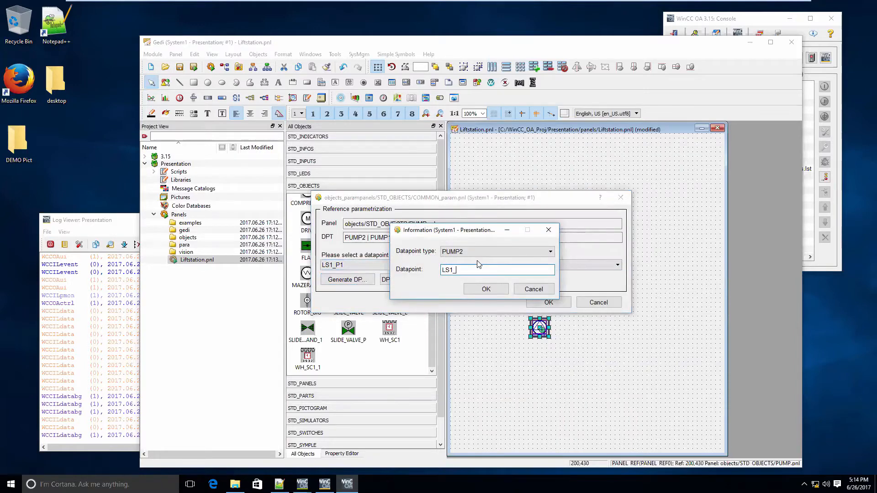
{"action": "left_click", "coordinate": [486, 289]}
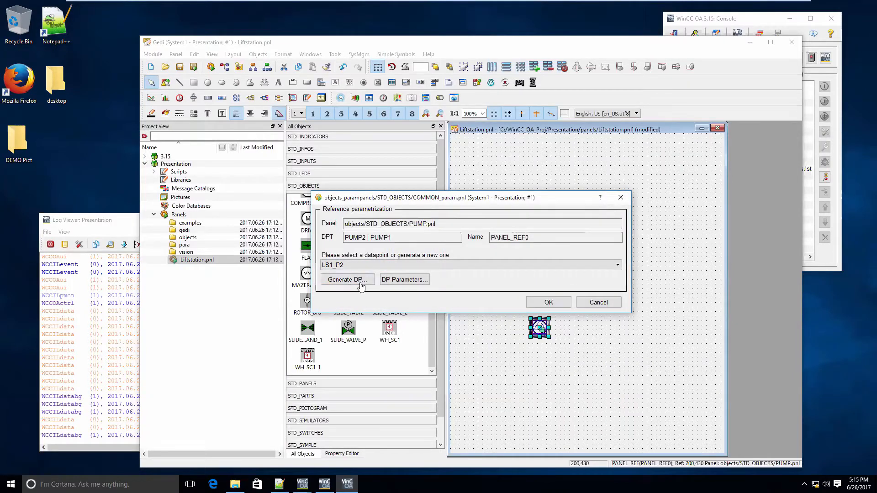
Activate the OPC input addresses of the state.on and alert.controlFuse elements of datapoint LS1_P1
{"action": "left_click", "coordinate": [377, 268]}
{"action": "left_click", "coordinate": [368, 275]}
{"action": "left_click", "coordinate": [413, 280]}
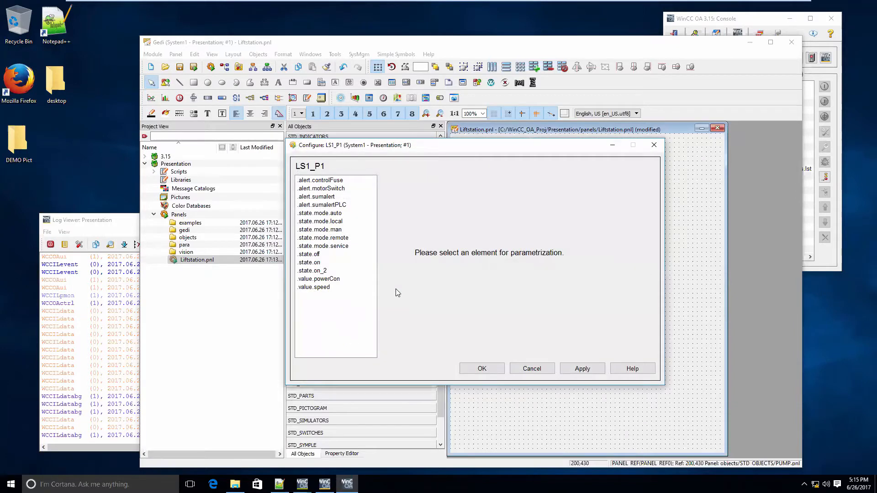
{"action": "left_click", "coordinate": [338, 263]}
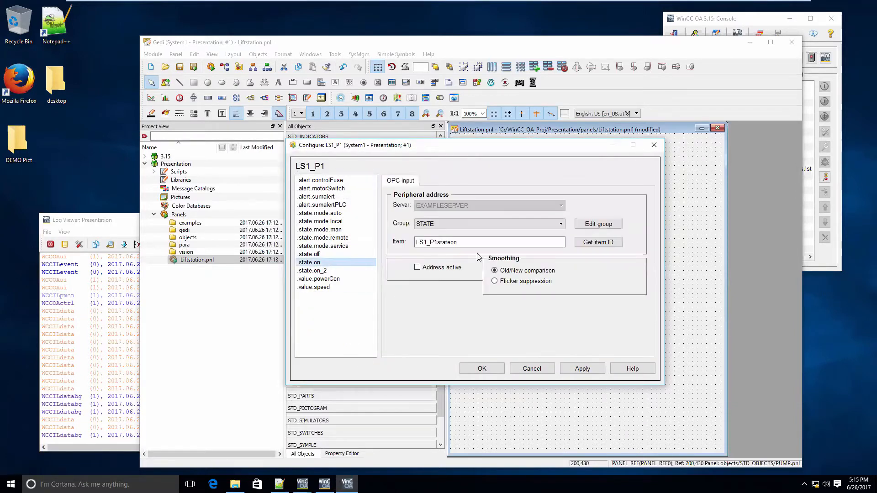
{"action": "left_click", "coordinate": [436, 269]}
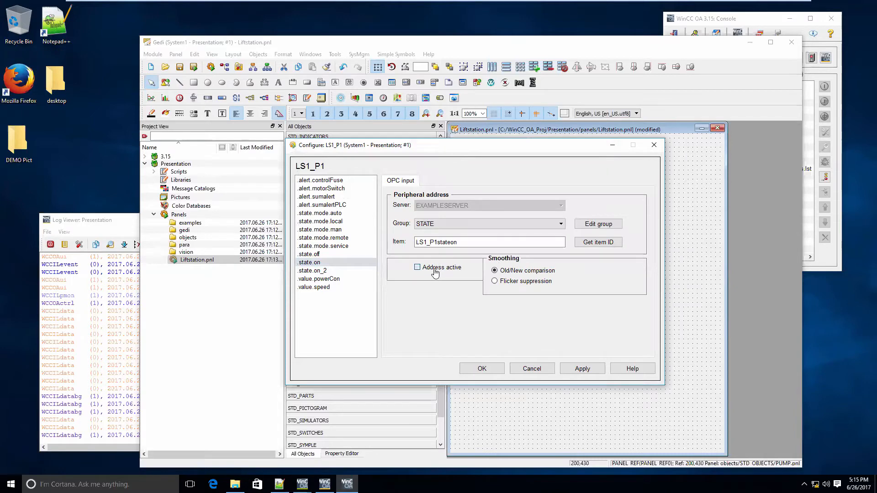
{"action": "left_click", "coordinate": [344, 190]}
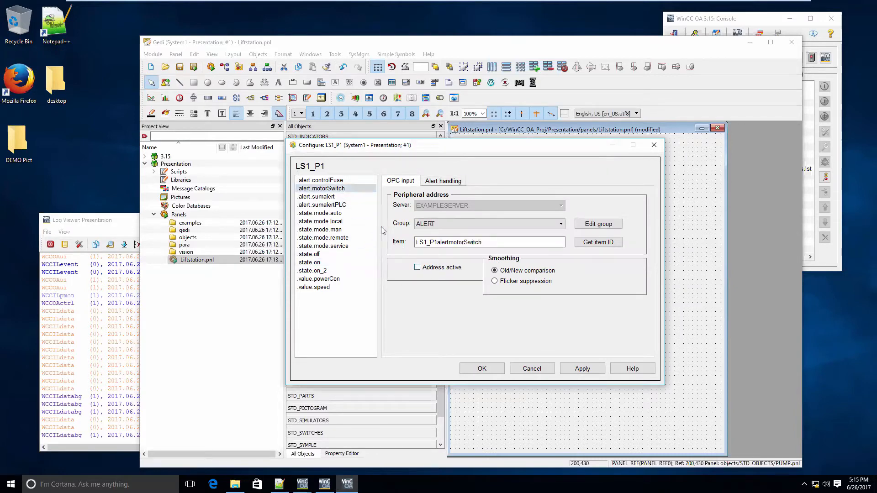
{"action": "left_click", "coordinate": [319, 180]}
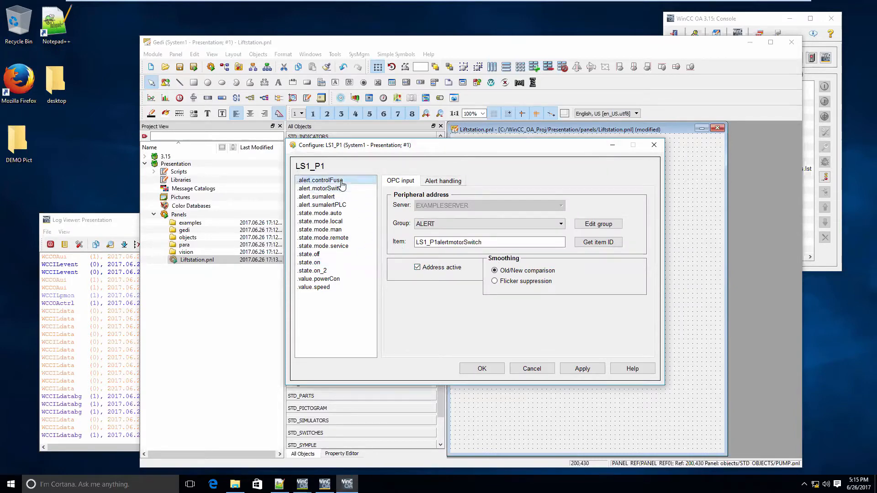
{"action": "left_click", "coordinate": [417, 268]}
{"action": "left_click", "coordinate": [478, 372]}
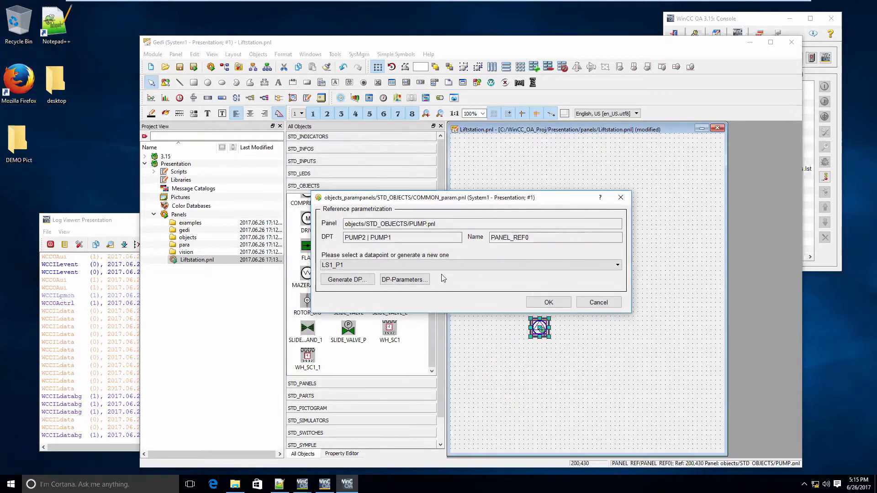
Open the parameters of datapoint LS1_P2 and activate the OPC input address of its alert.controlFuse element
{"action": "left_click", "coordinate": [450, 265]}
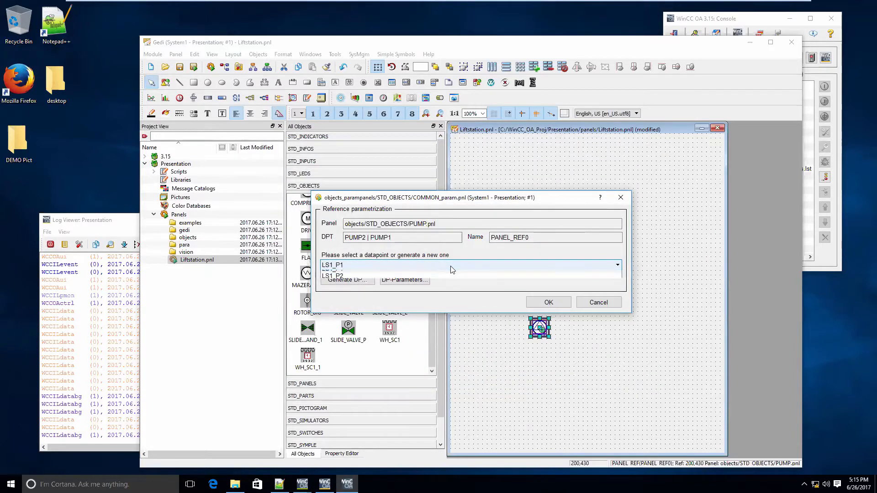
{"action": "left_click", "coordinate": [444, 281]}
{"action": "left_click", "coordinate": [418, 281]}
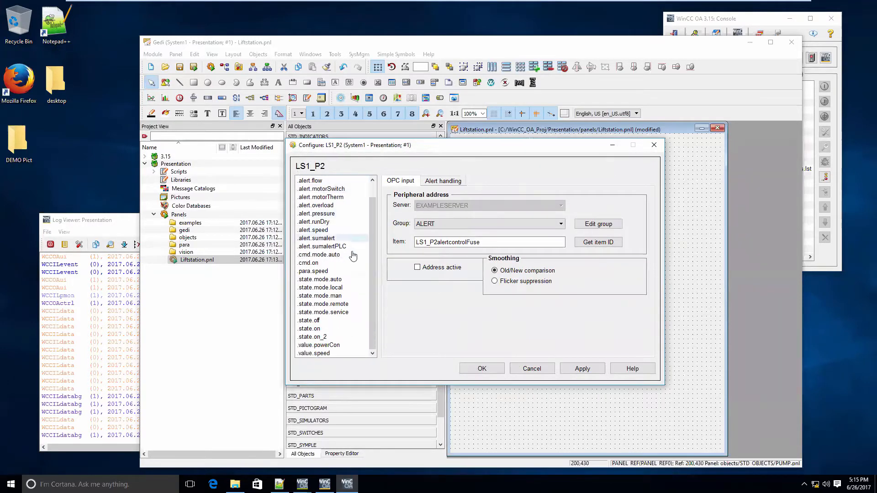
{"action": "left_click", "coordinate": [353, 255]}
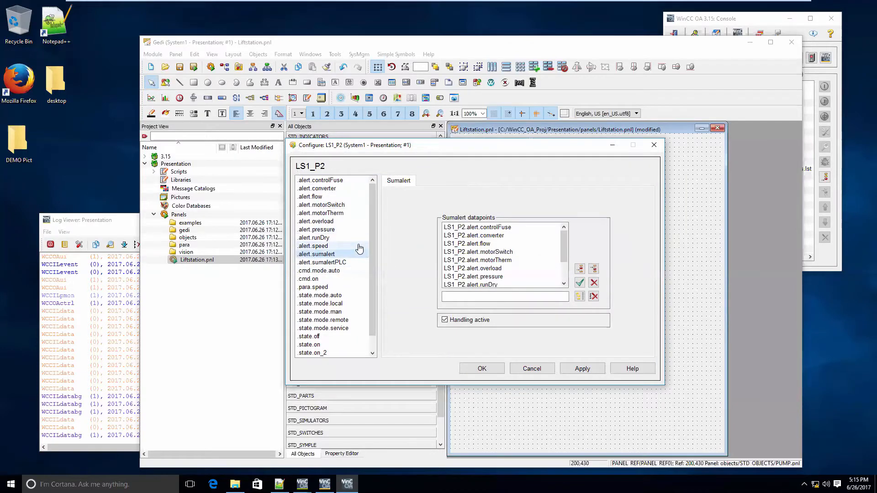
{"action": "left_click", "coordinate": [363, 181]}
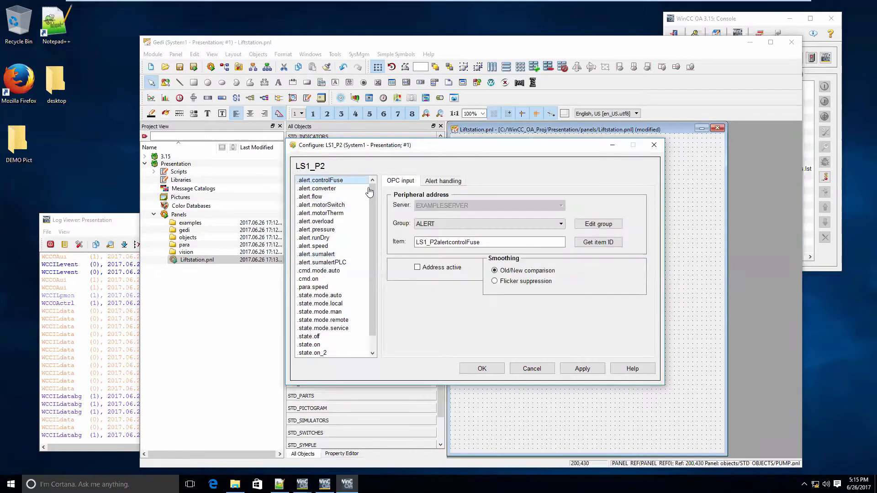
{"action": "left_click", "coordinate": [443, 268]}
Activate the OPC input address of LS1_P2's state.on element and assign datapoint LS1_P2 to the placed pump
{"action": "left_click", "coordinate": [340, 213]}
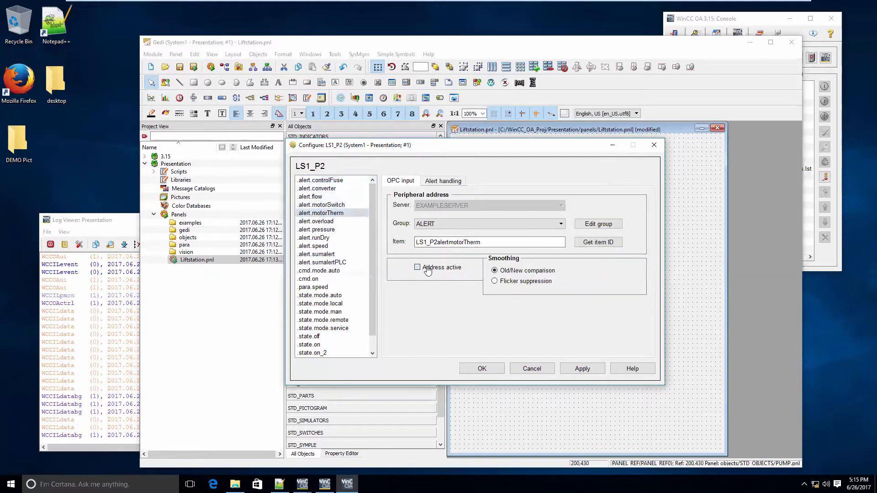
{"action": "scroll", "coordinate": [345, 330], "scroll_direction": "down", "scroll_amount": 1}
{"action": "left_click", "coordinate": [347, 330]}
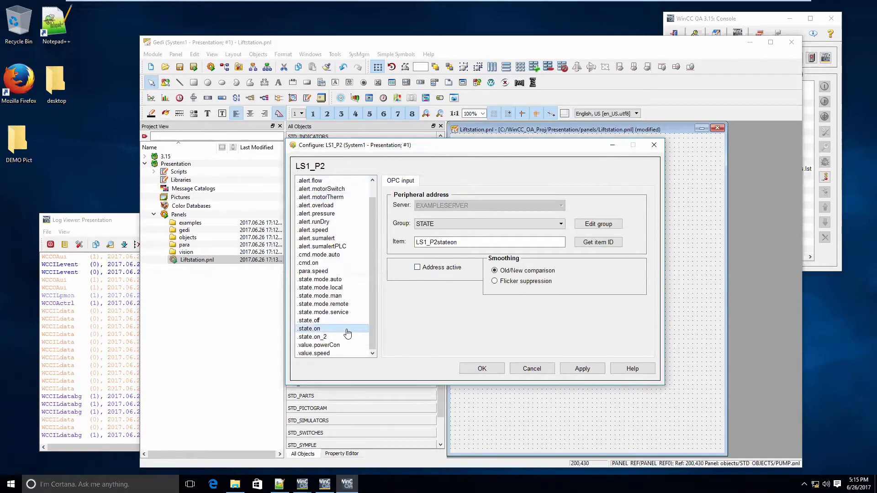
{"action": "left_click", "coordinate": [449, 270]}
{"action": "left_click", "coordinate": [572, 369]}
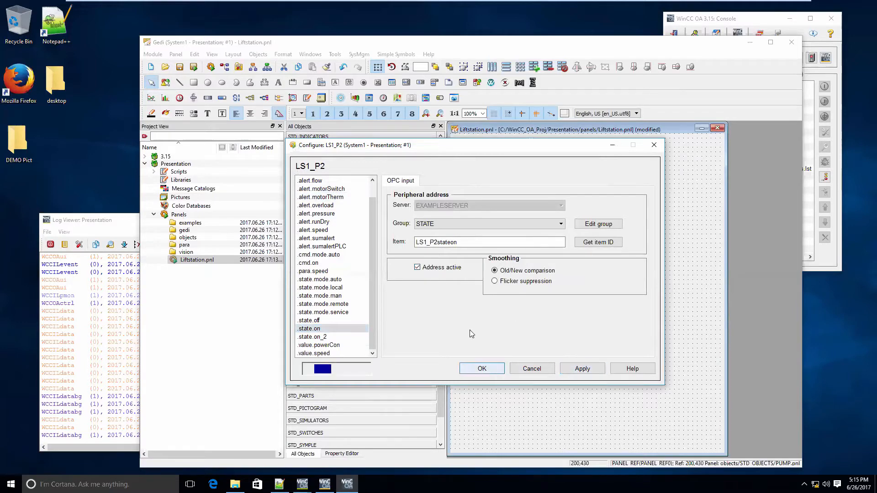
{"action": "left_click", "coordinate": [482, 369]}
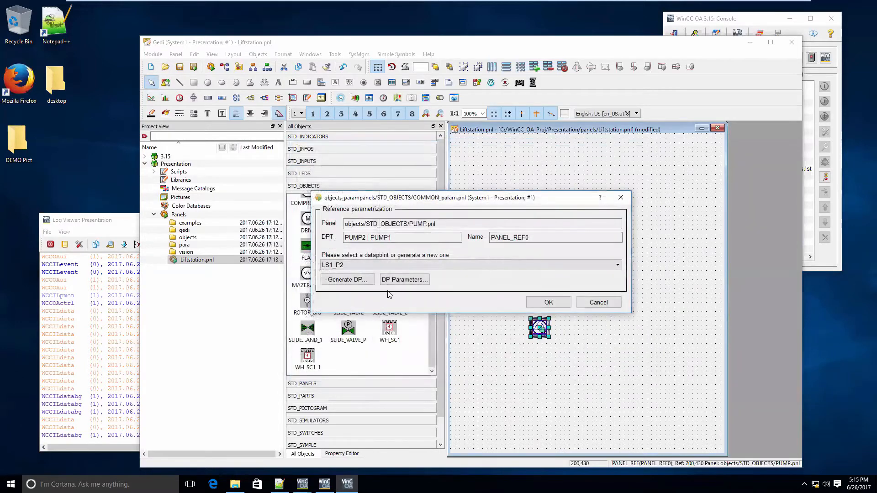
{"action": "left_click", "coordinate": [547, 303]}
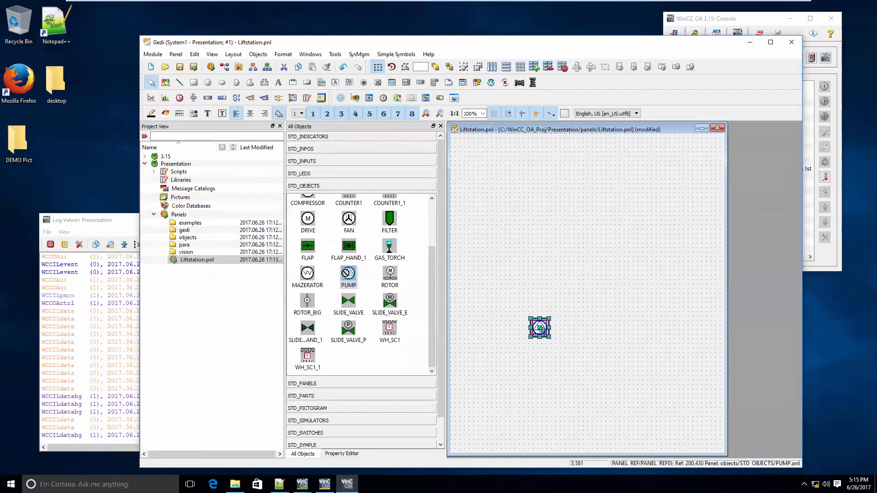
Place a second PUMP object beside the first one, at about 340,425, and assign it datapoint LS1_P2
{"action": "left_click_drag", "start_coordinate": [348, 274], "coordinate": [592, 323]}
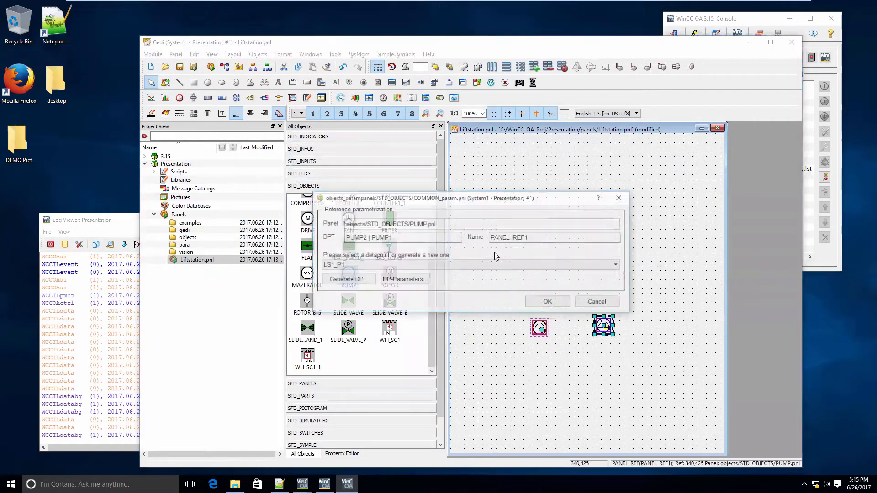
{"action": "left_click", "coordinate": [492, 264]}
{"action": "left_click", "coordinate": [477, 280]}
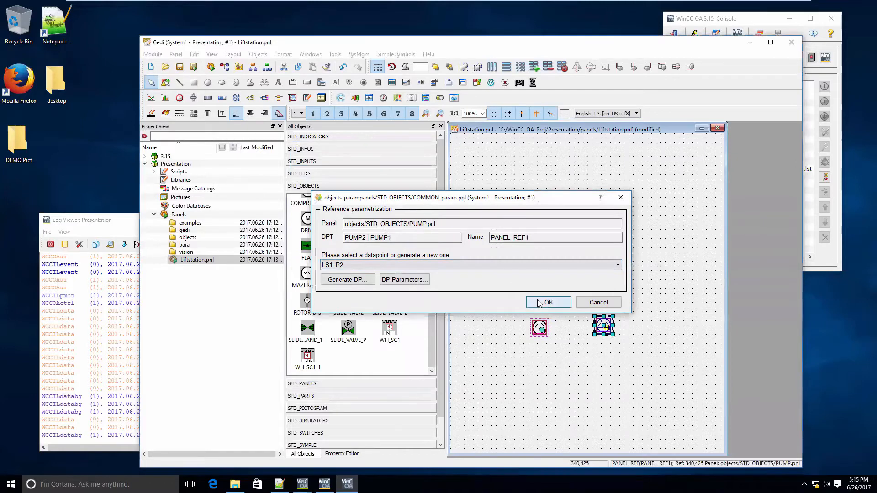
{"action": "left_click", "coordinate": [539, 303]}
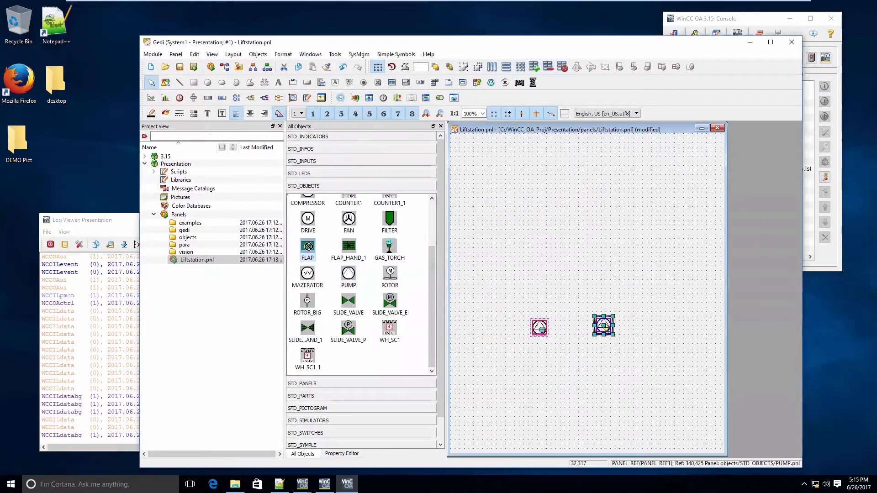
Place a FLAP object above the first pump, at about 195,252, and generate SLIDE_VALVE1 datapoints LS1_P1_V1 and LS1_P2_V1 for it
{"action": "left_click_drag", "start_coordinate": [308, 246], "coordinate": [538, 235]}
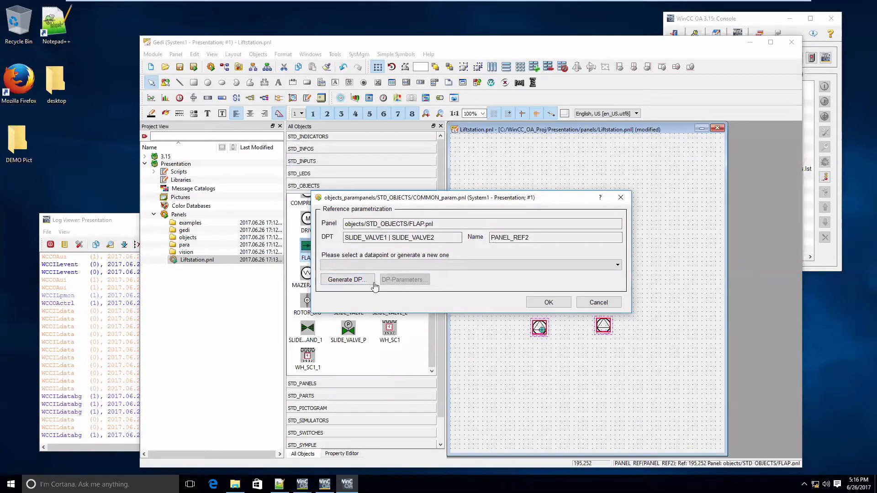
{"action": "left_click", "coordinate": [373, 285]}
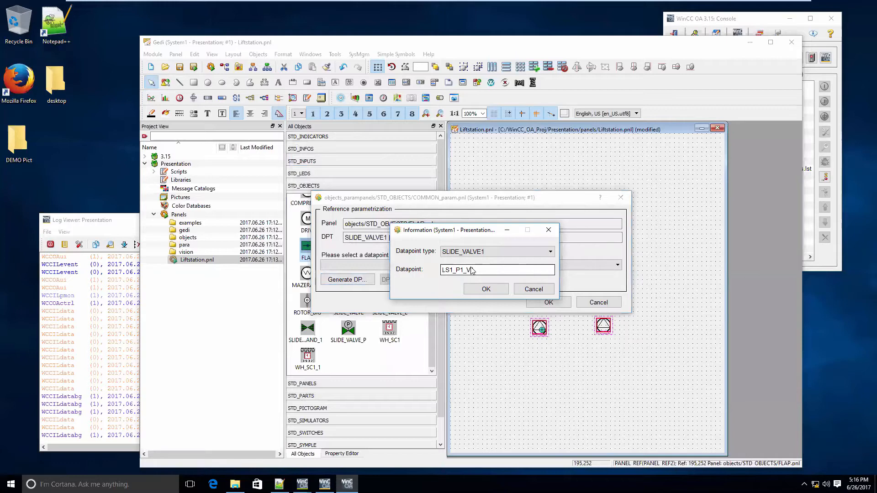
{"action": "left_click", "coordinate": [486, 290]}
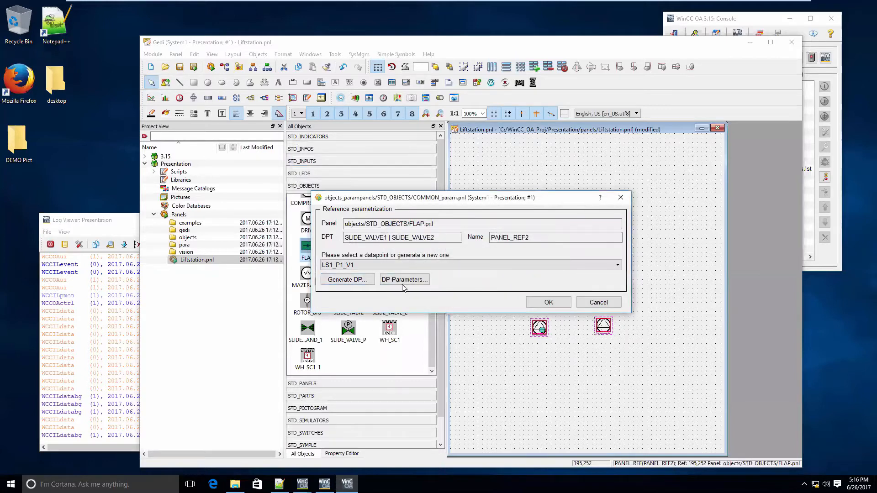
{"action": "left_click", "coordinate": [359, 282]}
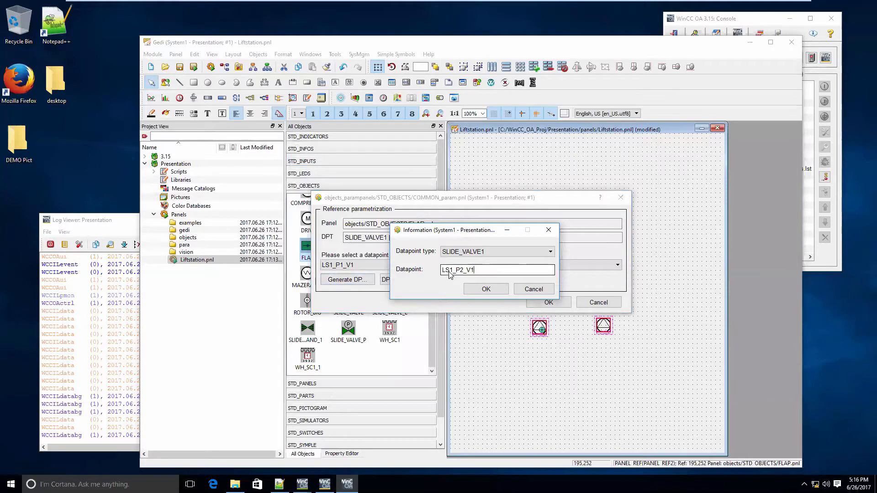
{"action": "left_click", "coordinate": [486, 288]}
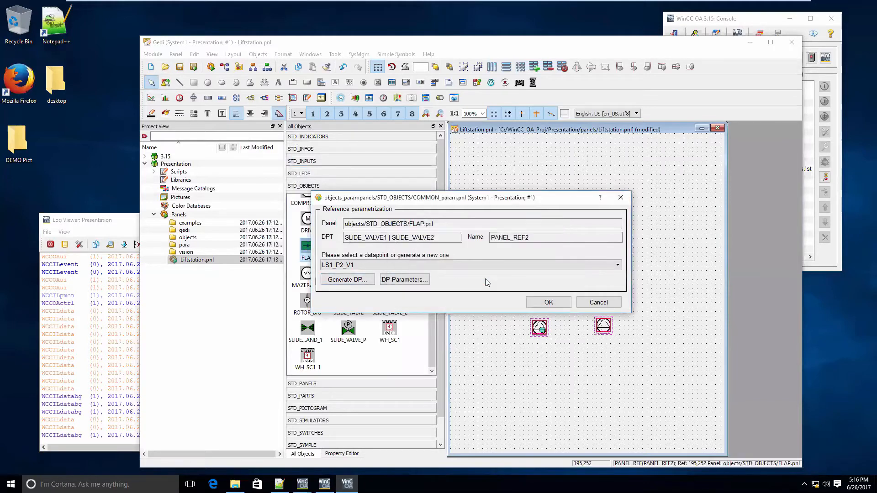
Activate the OPC input addresses of the state.open and alert.motorSwitch elements of datapoint LS1_P2_V1
{"action": "left_click", "coordinate": [404, 280]}
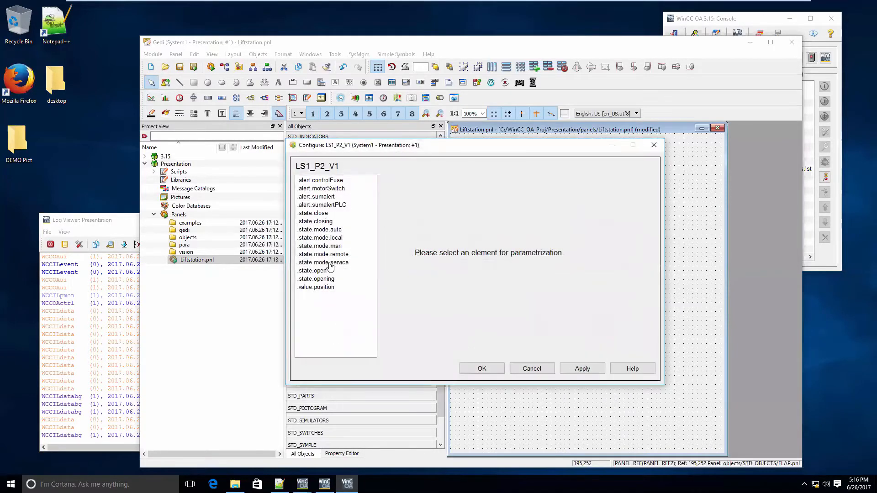
{"action": "left_click", "coordinate": [332, 272]}
{"action": "left_click", "coordinate": [417, 268]}
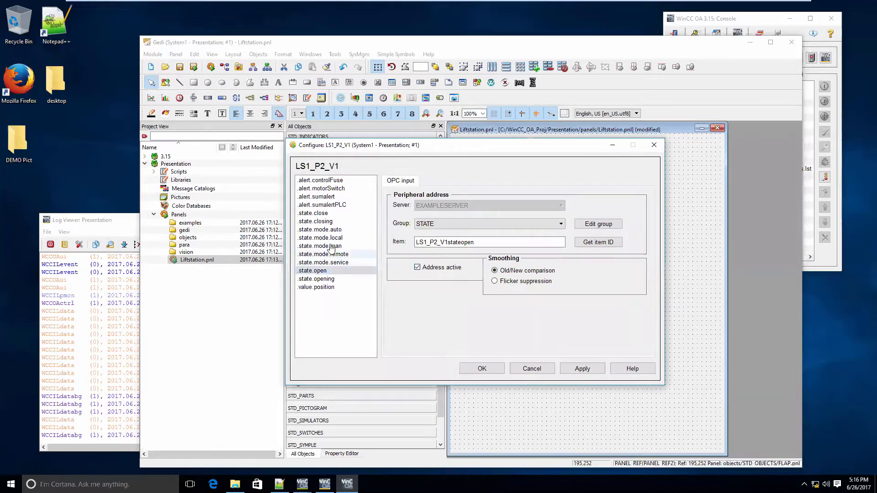
{"action": "left_click", "coordinate": [322, 188]}
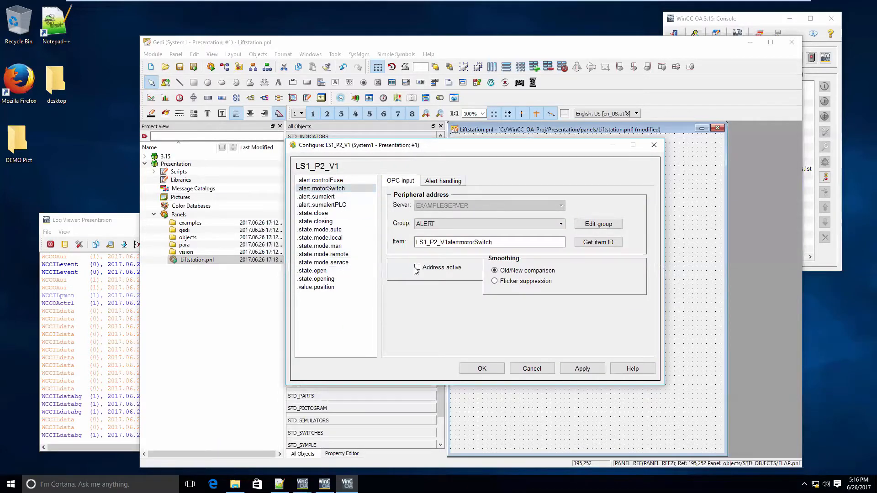
{"action": "left_click", "coordinate": [417, 268]}
{"action": "left_click", "coordinate": [486, 369]}
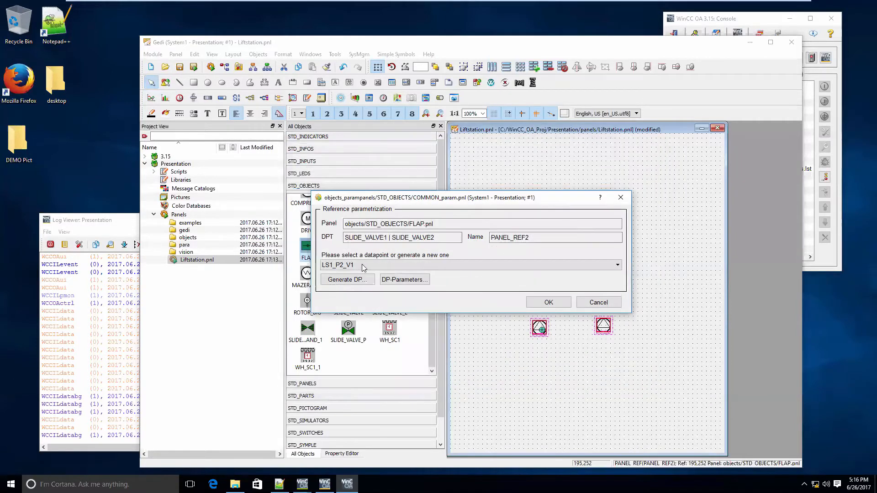
Assign datapoint LS1_P1_V1 to the placed flap and open the OPC input configuration of its state.open element
{"action": "left_click", "coordinate": [363, 266]}
{"action": "left_click", "coordinate": [364, 275]}
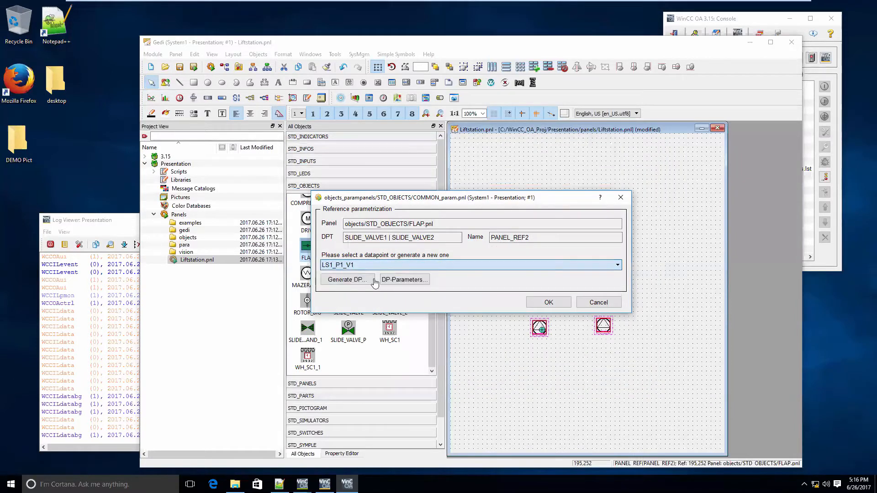
{"action": "left_click", "coordinate": [386, 279]}
{"action": "left_click", "coordinate": [368, 271]}
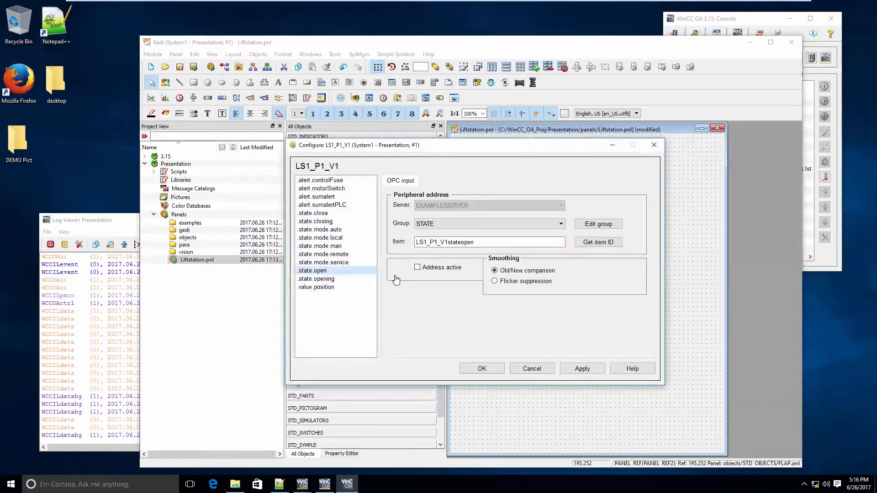
{"action": "left_click", "coordinate": [499, 365]}
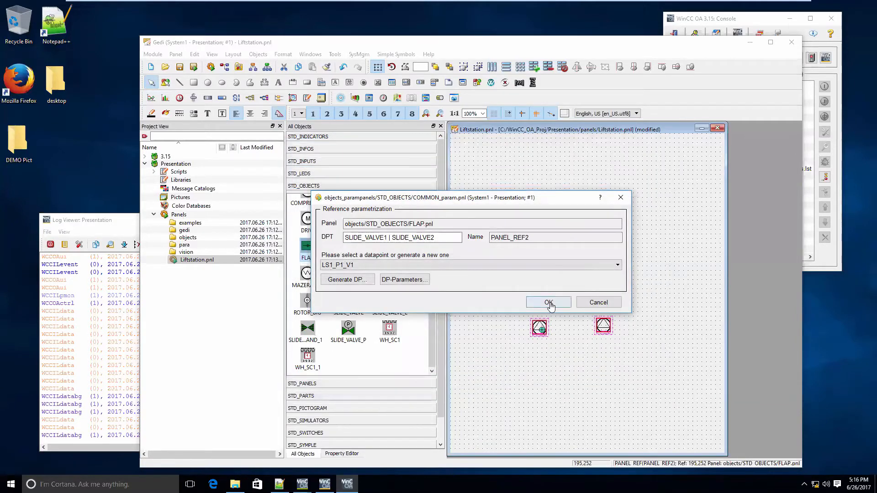
{"action": "left_click", "coordinate": [550, 304]}
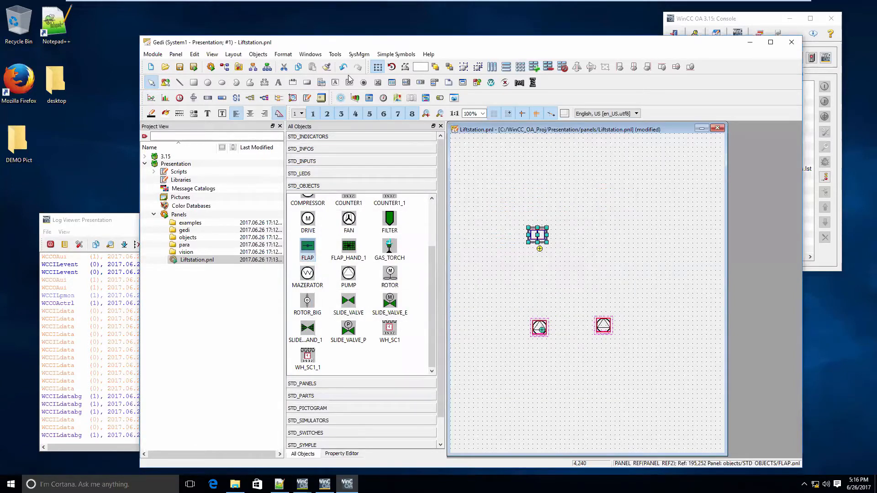
Rotate the flap above the first pump 90 degrees clockwise so it fits a vertical pipe
{"action": "left_click", "coordinate": [391, 66]}
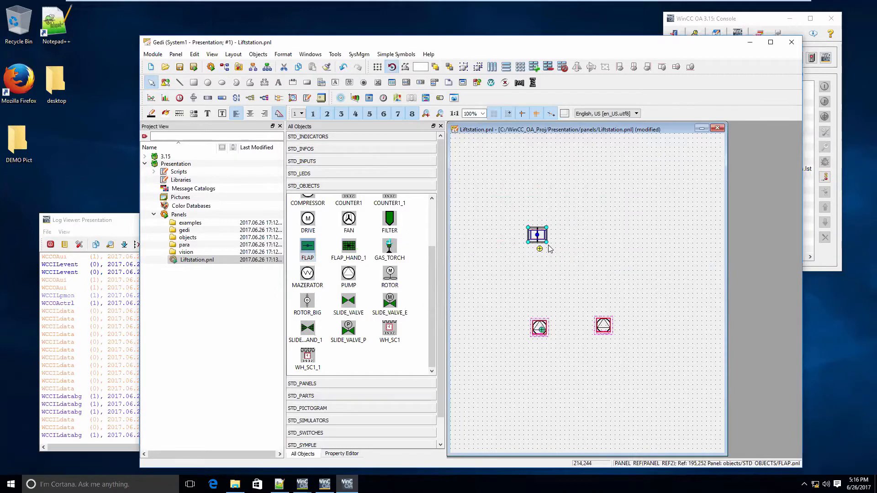
{"action": "left_click", "coordinate": [549, 245]}
{"action": "left_click", "coordinate": [540, 237]}
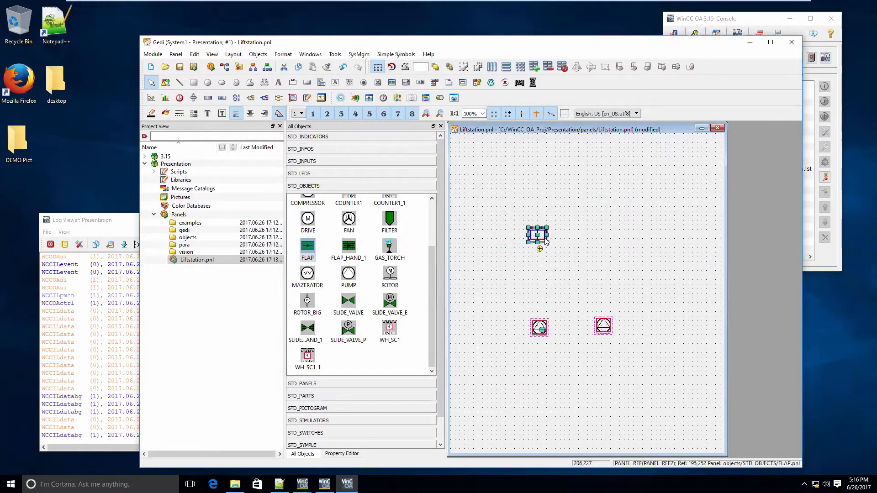
{"action": "left_click", "coordinate": [390, 67]}
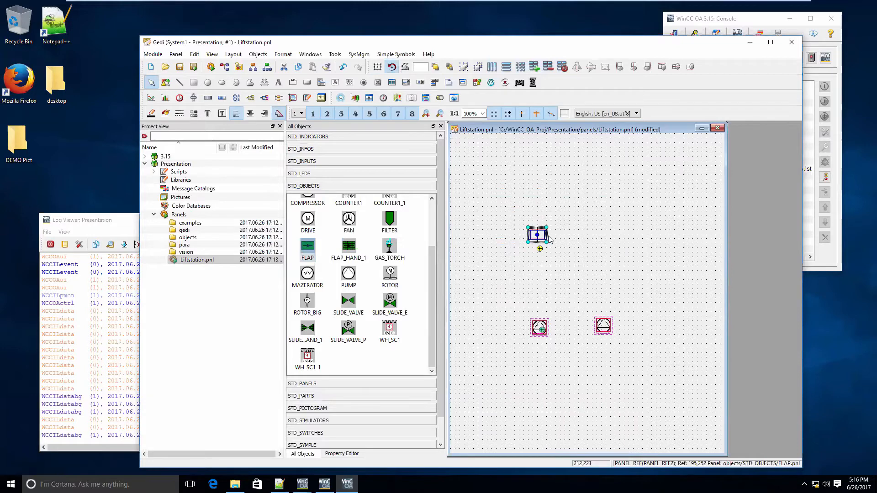
{"action": "left_click_drag", "start_coordinate": [545, 241], "coordinate": [512, 268]}
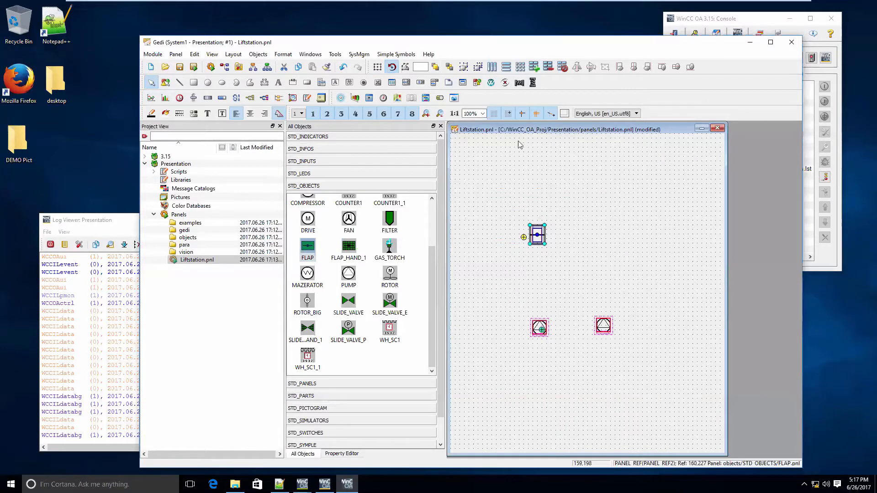
Draw a vertical pipe about 196 long from the first pump up to the flap and align pump, pipe and flap on their vertical centre line
{"action": "left_click", "coordinate": [264, 83]}
{"action": "left_click", "coordinate": [539, 320]}
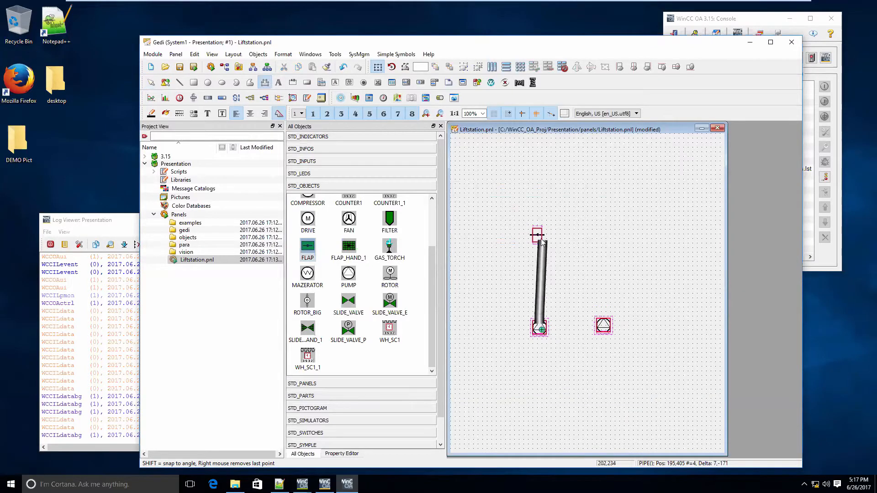
{"action": "double_click", "coordinate": [535, 232]}
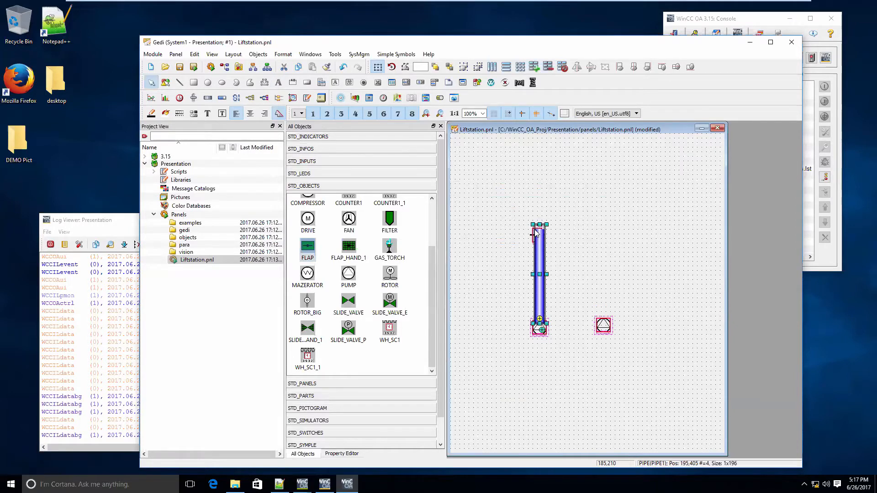
{"action": "left_click", "coordinate": [546, 227]}
{"action": "left_click_drag", "start_coordinate": [502, 396], "coordinate": [561, 215]}
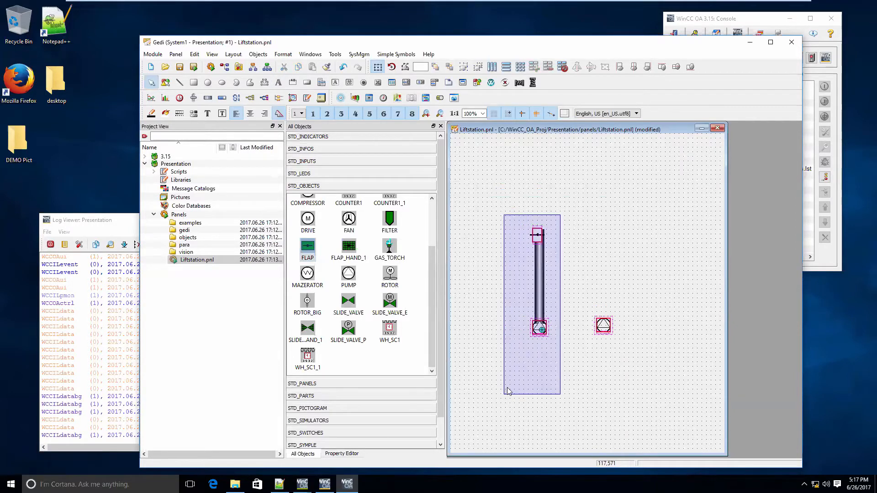
{"action": "left_click", "coordinate": [632, 67]}
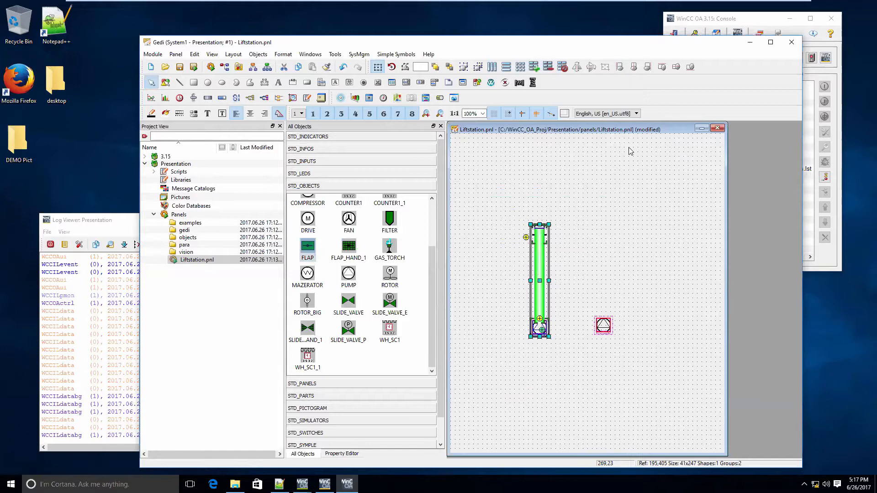
Place a copy of the pump, pipe and flap assembly at about 280,400 and delete the separate second pump at 340,425
{"action": "left_click", "coordinate": [605, 216]}
{"action": "left_click_drag", "start_coordinate": [585, 201], "coordinate": [491, 335]}
{"action": "key", "text": "ctrl+v"}
{"action": "left_click", "coordinate": [577, 281]}
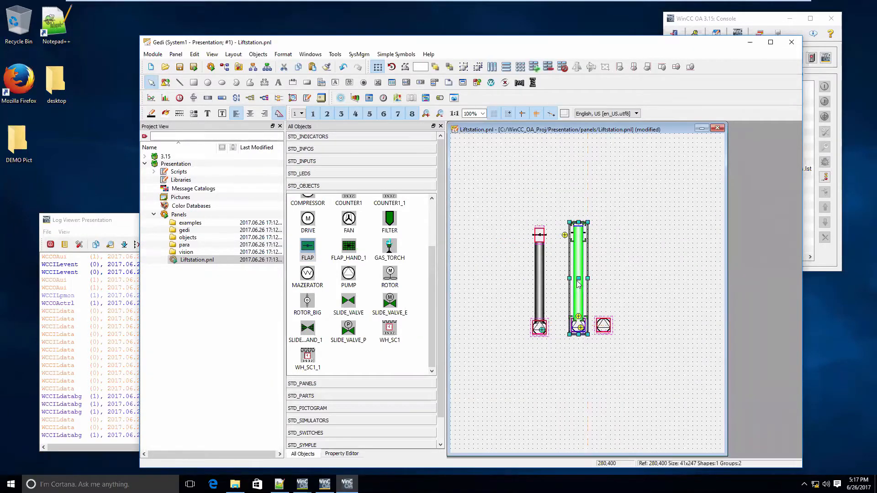
{"action": "left_click", "coordinate": [607, 329]}
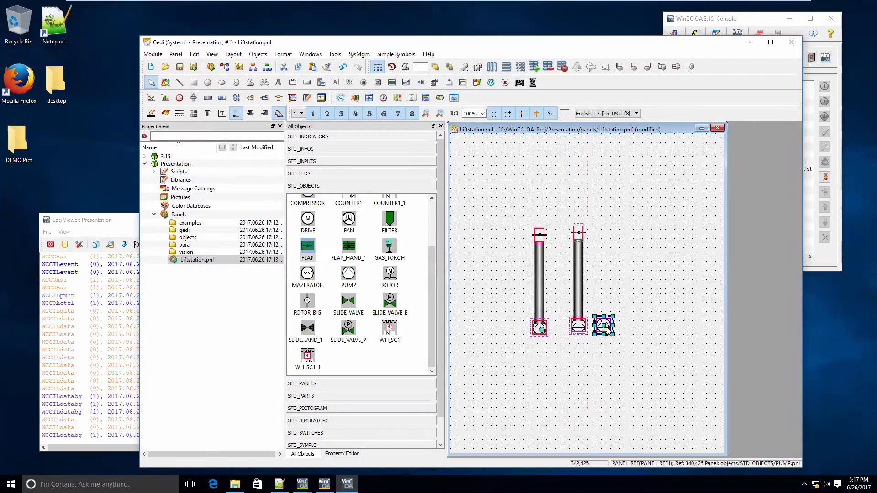
{"action": "key", "text": "Delete"}
Assign datapoint LS1_P2 to the pump of the copied assembly
{"action": "left_click", "coordinate": [585, 329]}
{"action": "left_click", "coordinate": [584, 328]}
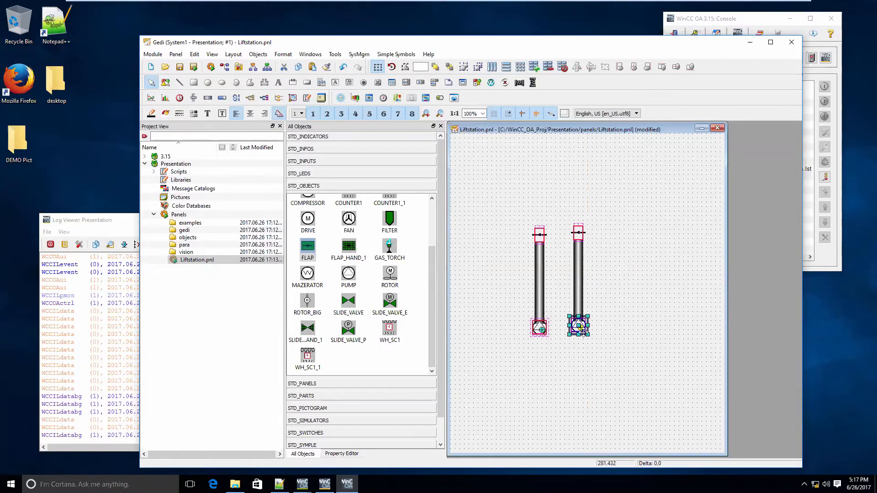
{"action": "left_click", "coordinate": [581, 326]}
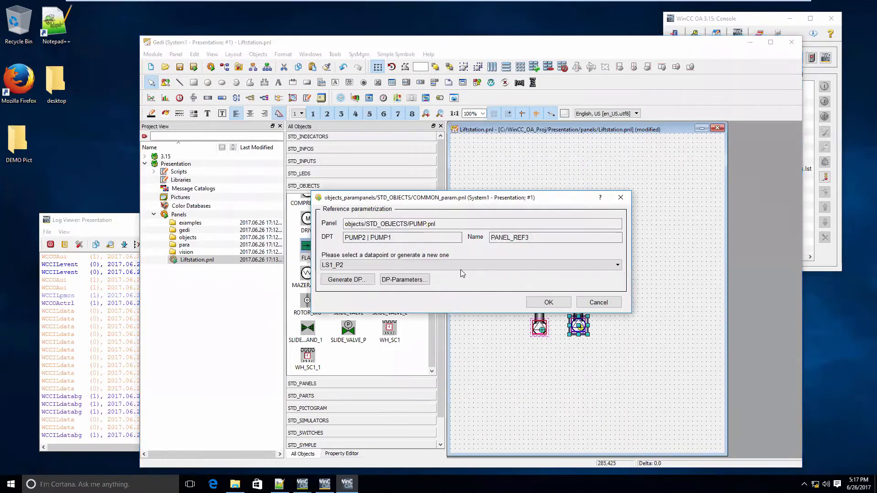
{"action": "left_click", "coordinate": [460, 268]}
{"action": "left_click", "coordinate": [458, 282]}
{"action": "left_click", "coordinate": [539, 302]}
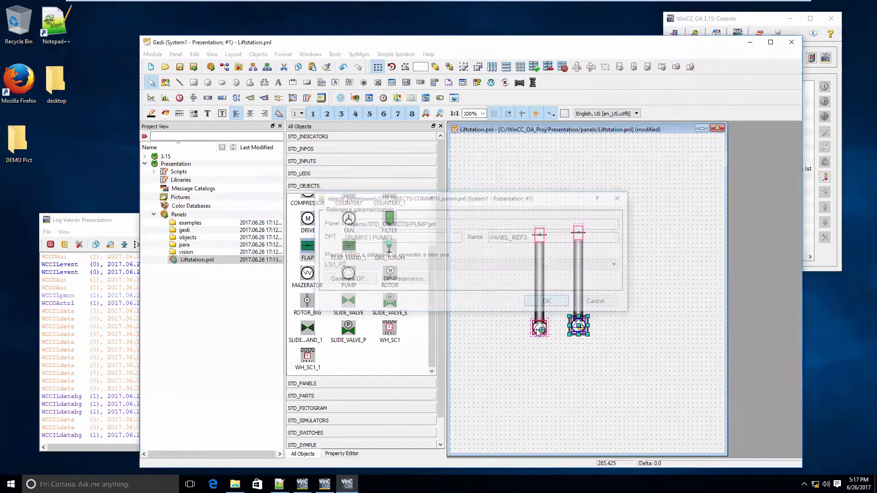
Reselect the datapoint of the original first pump in its reference parametrization
{"action": "double_click", "coordinate": [538, 329]}
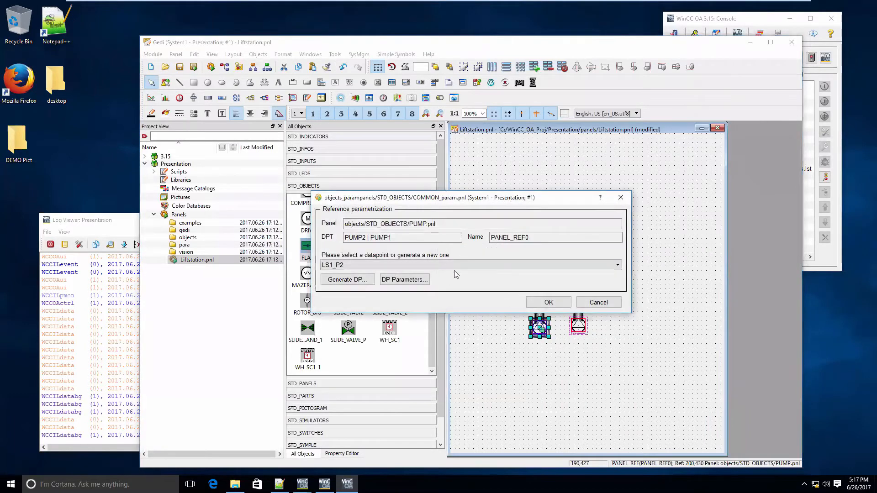
{"action": "left_click", "coordinate": [456, 267]}
{"action": "left_click", "coordinate": [478, 288]}
{"action": "left_click", "coordinate": [530, 302]}
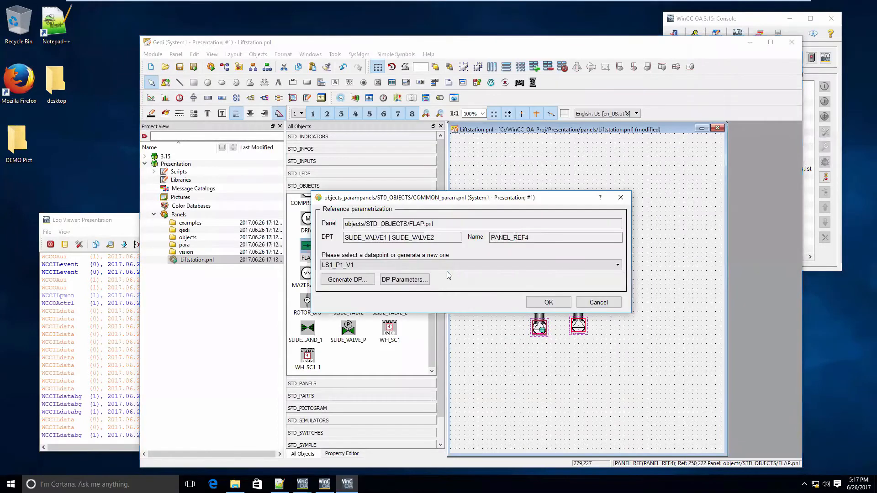
Assign datapoint LS1_P2_V1 to the flap of the copied assembly
{"action": "left_click", "coordinate": [448, 269]}
{"action": "left_click", "coordinate": [441, 281]}
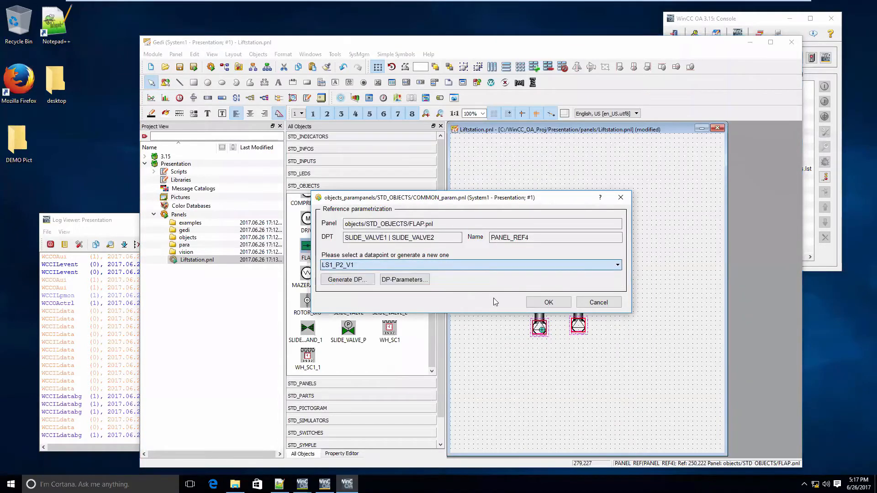
{"action": "left_click", "coordinate": [551, 301]}
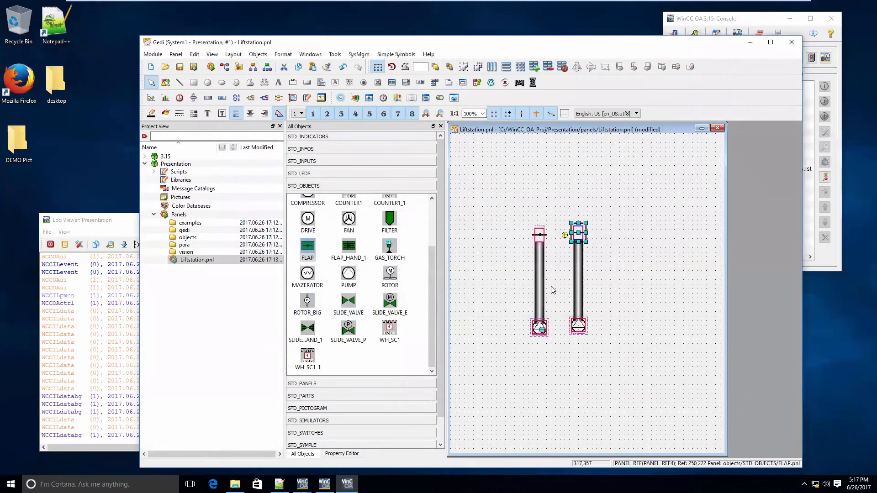
Show the object properties, and move the second pump assembly to about 280,410 and the first one to about 200,420
{"action": "left_click", "coordinate": [546, 292]}
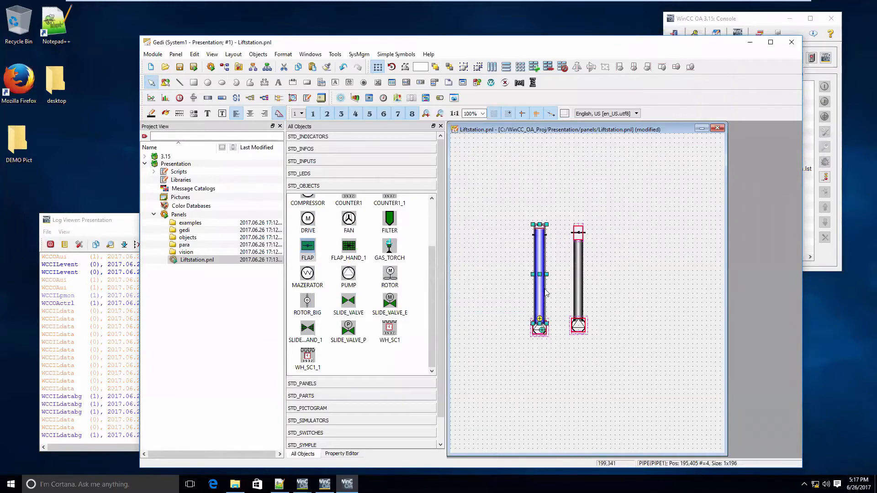
{"action": "left_click", "coordinate": [342, 453]}
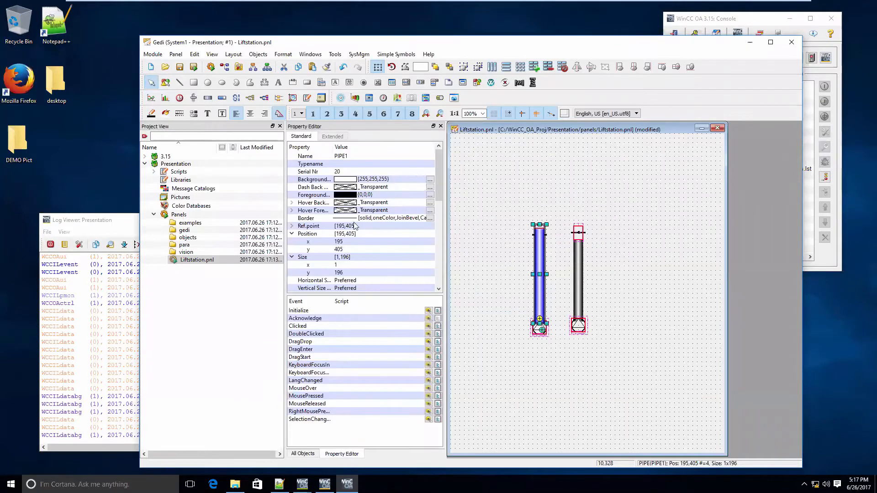
{"action": "left_click", "coordinate": [581, 279]}
{"action": "left_click", "coordinate": [606, 273]}
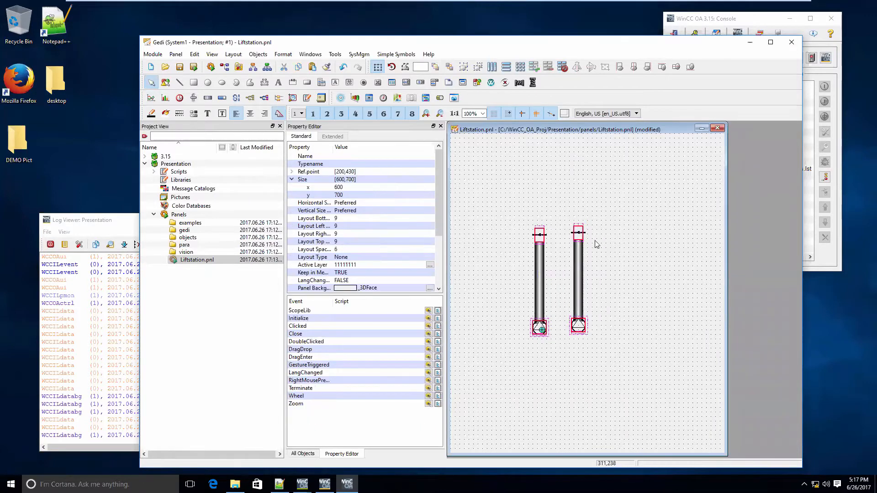
{"action": "left_click_drag", "start_coordinate": [607, 356], "coordinate": [558, 202]}
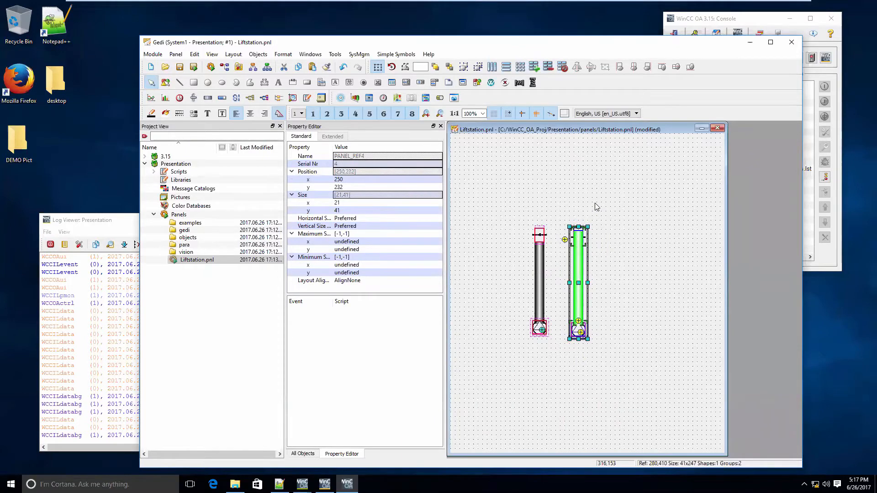
{"action": "left_click_drag", "start_coordinate": [493, 342], "coordinate": [563, 209]}
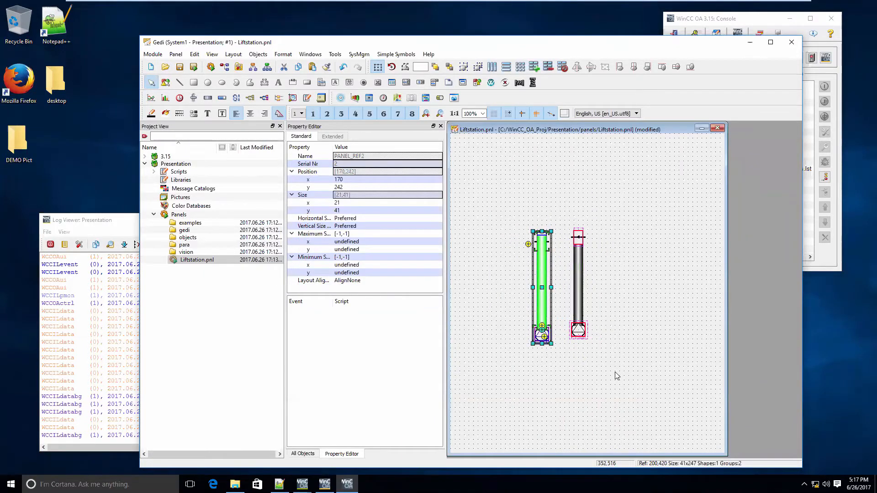
Align the two pumps with each other along their bottom edges, and do the same for the two flaps
{"action": "left_click_drag", "start_coordinate": [616, 370], "coordinate": [511, 305]}
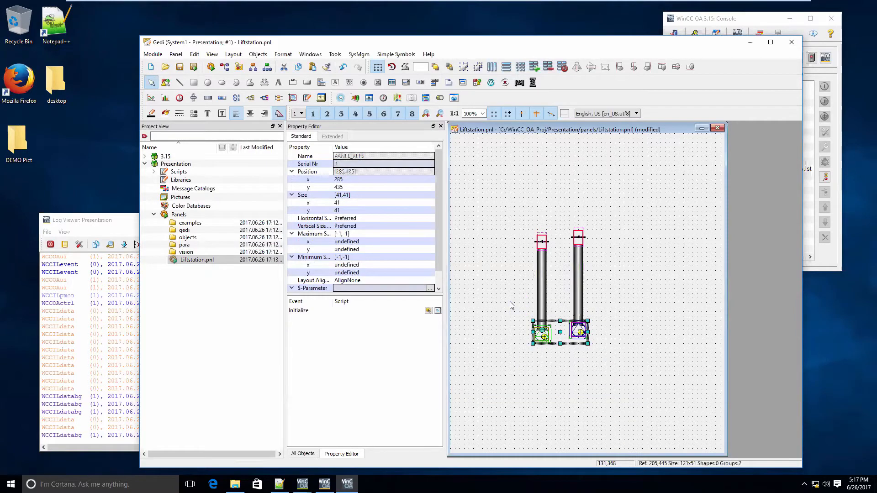
{"action": "left_click", "coordinate": [688, 67]}
{"action": "left_click_drag", "start_coordinate": [626, 213], "coordinate": [522, 257]}
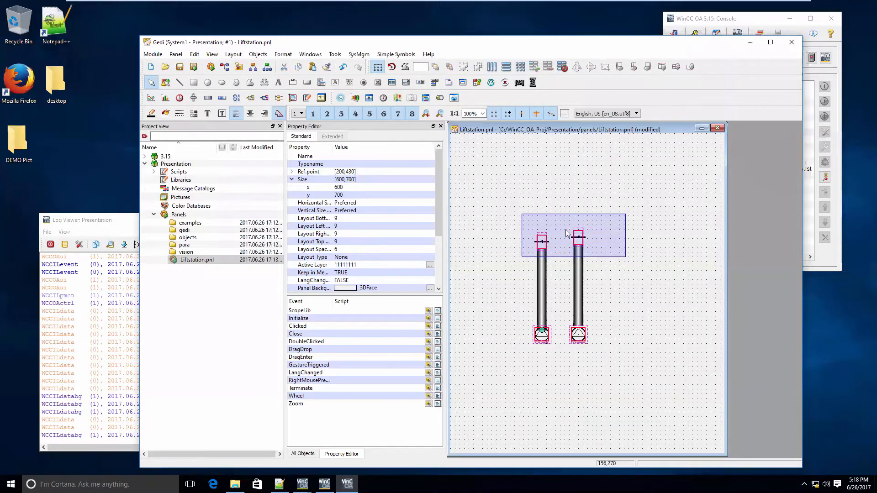
{"action": "left_click", "coordinate": [688, 68]}
{"action": "left_click", "coordinate": [594, 288]}
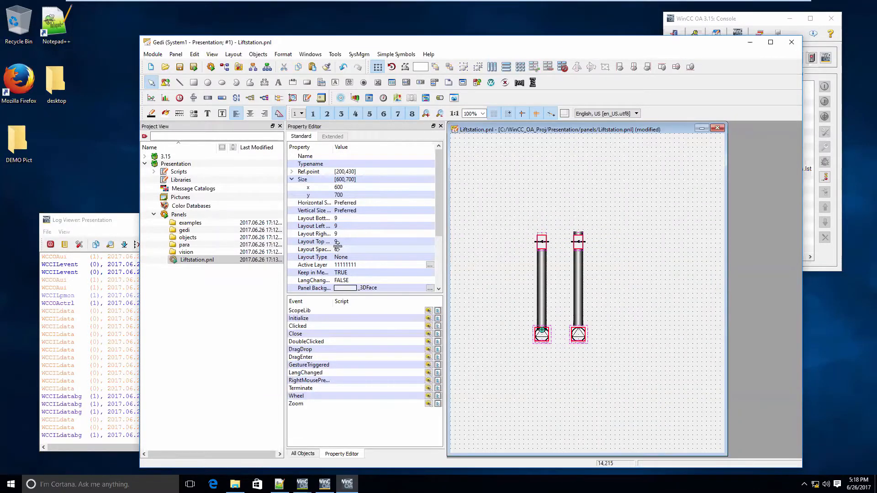
Draw an angled pipe from about 200,217 above the first flap, going up and then horizontally well past the second flap
{"action": "left_click", "coordinate": [264, 84]}
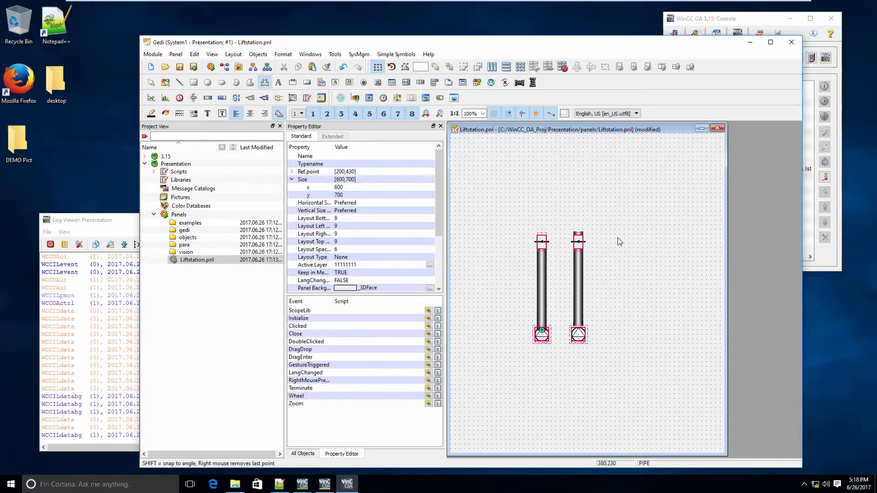
{"action": "left_click", "coordinate": [541, 231]}
{"action": "left_click", "coordinate": [544, 219]}
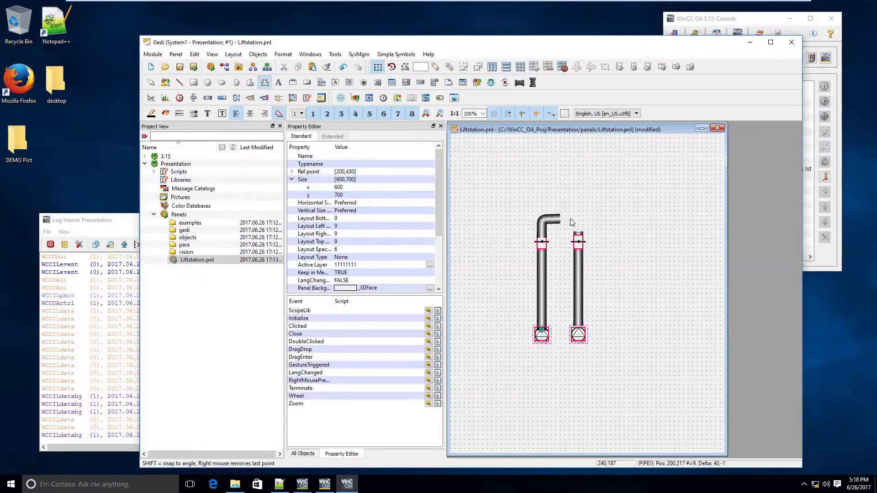
{"action": "left_click", "coordinate": [689, 222]}
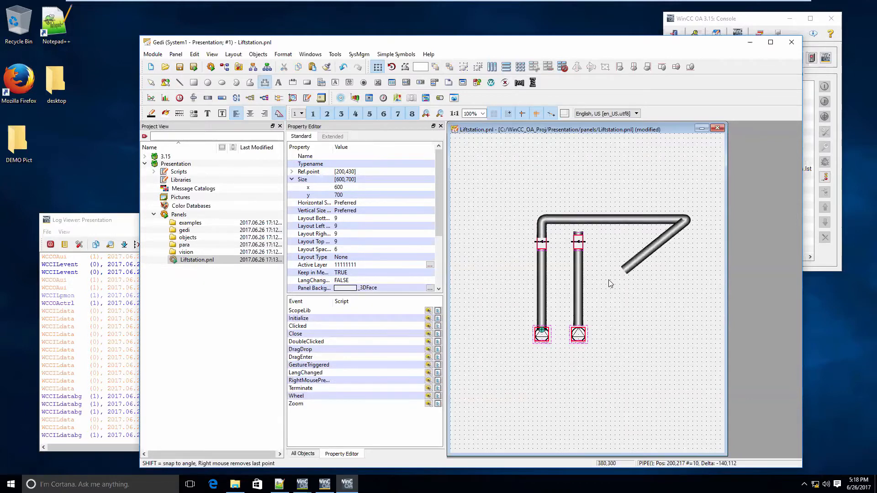
{"action": "double_click", "coordinate": [697, 220]}
Move both pump assemblies together up to about 200,400 so their flaps meet the horizontal pipe
{"action": "left_click_drag", "start_coordinate": [591, 380], "coordinate": [525, 228]}
{"action": "key", "text": "Up"}
{"action": "key", "text": "Up"}
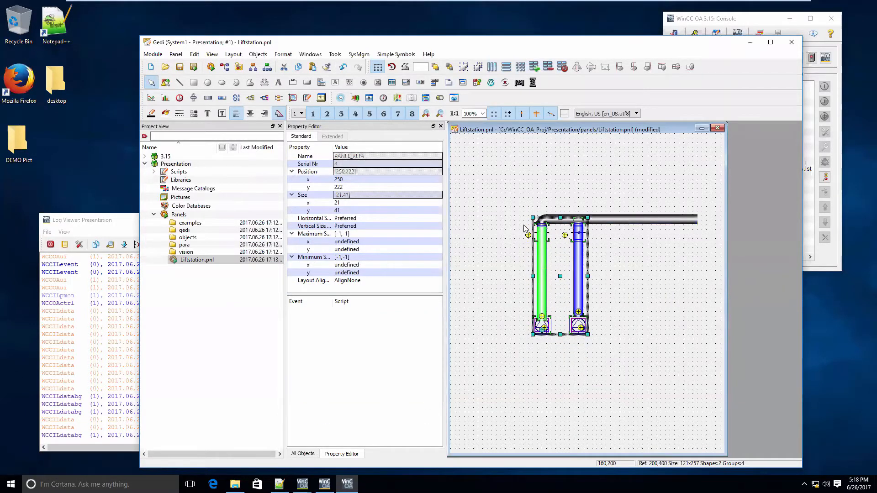
{"action": "left_click", "coordinate": [540, 183]}
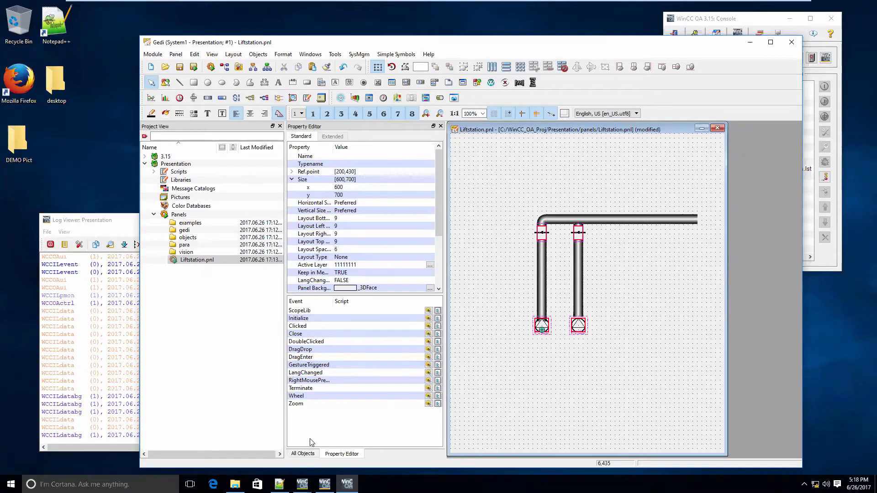
Place an ANALOG1 object from STD_OBJECTS below the pumps and generate the datapoint LiftStation_Level for it
{"action": "left_click", "coordinate": [313, 455]}
{"action": "scroll", "coordinate": [338, 247], "scroll_direction": "up", "scroll_amount": 3}
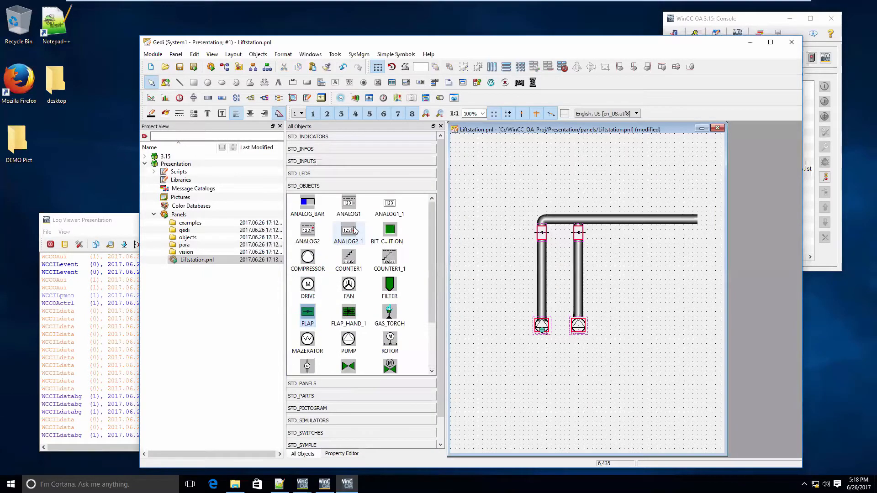
{"action": "left_click_drag", "start_coordinate": [349, 204], "coordinate": [568, 433]}
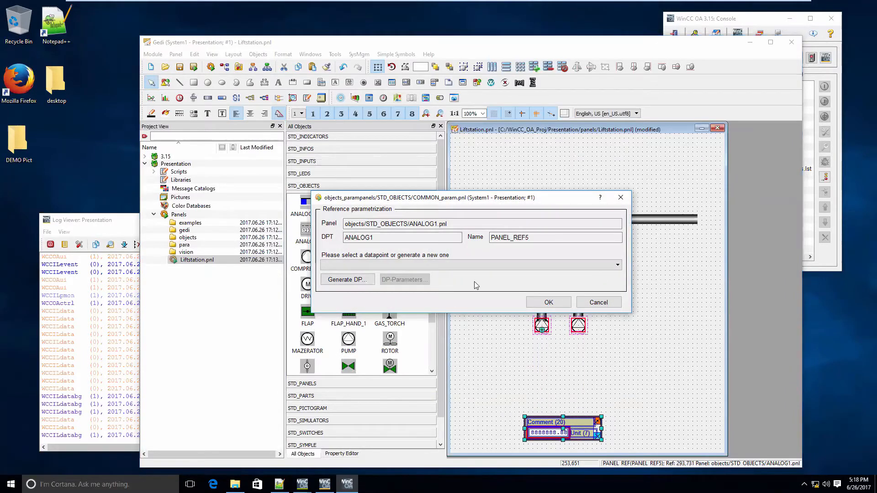
{"action": "left_click", "coordinate": [347, 280]}
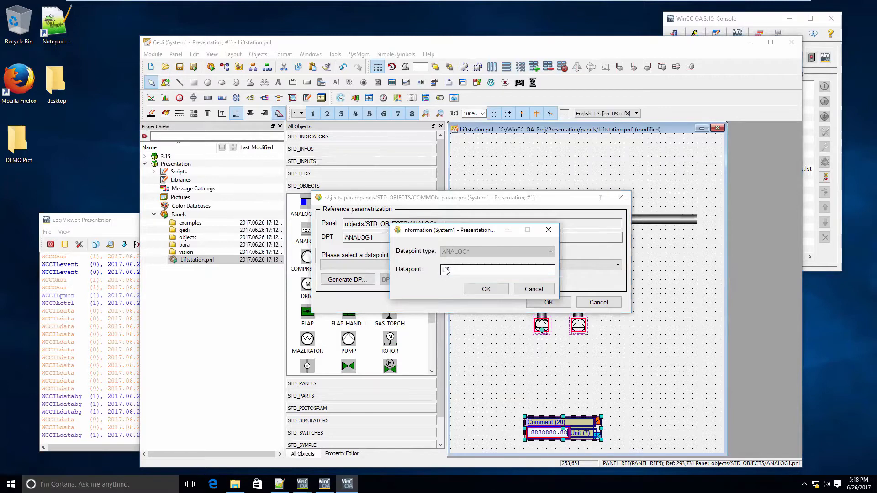
{"action": "type", "text": "tion_Level"}
{"action": "left_click", "coordinate": [486, 289]}
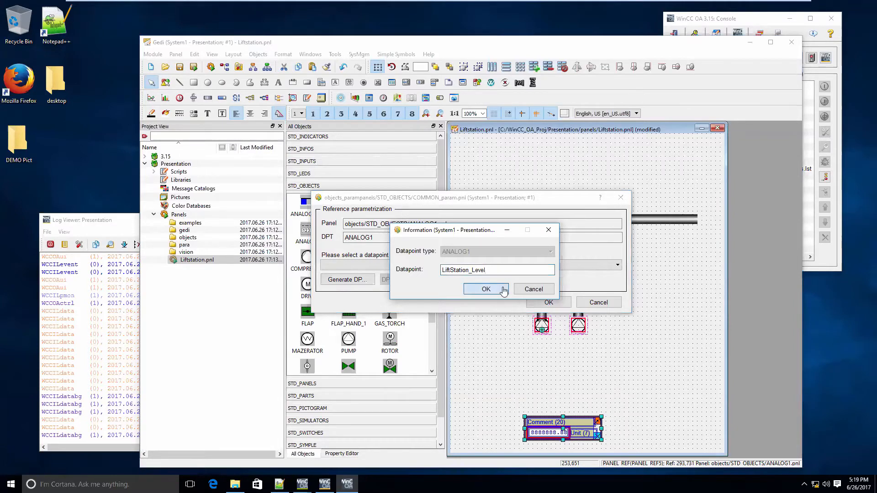
Accept the default parameters for the value element of LiftStation_Level and confirm the ANALOG1 object's datapoint assignment
{"action": "left_click", "coordinate": [404, 280]}
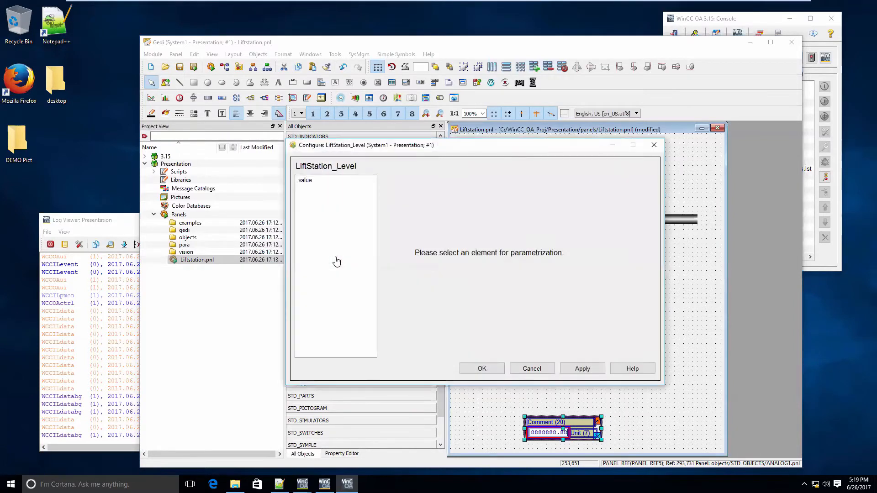
{"action": "left_click", "coordinate": [419, 268]}
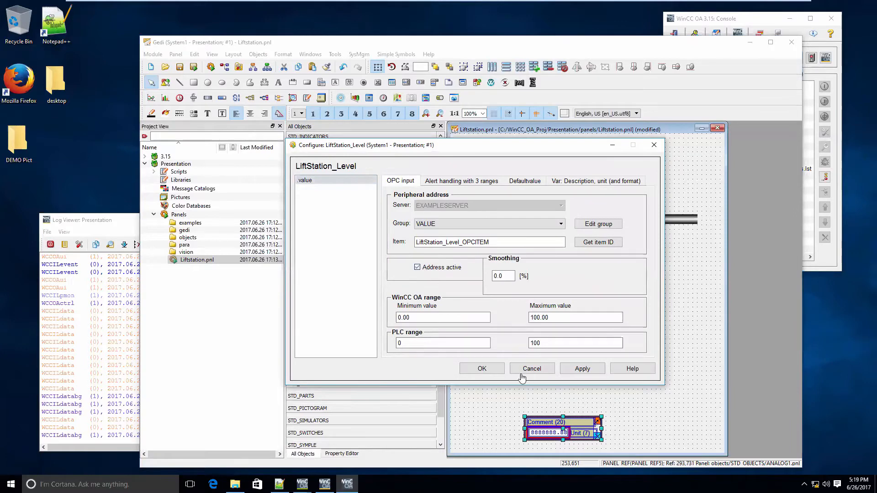
{"action": "left_click", "coordinate": [484, 368]}
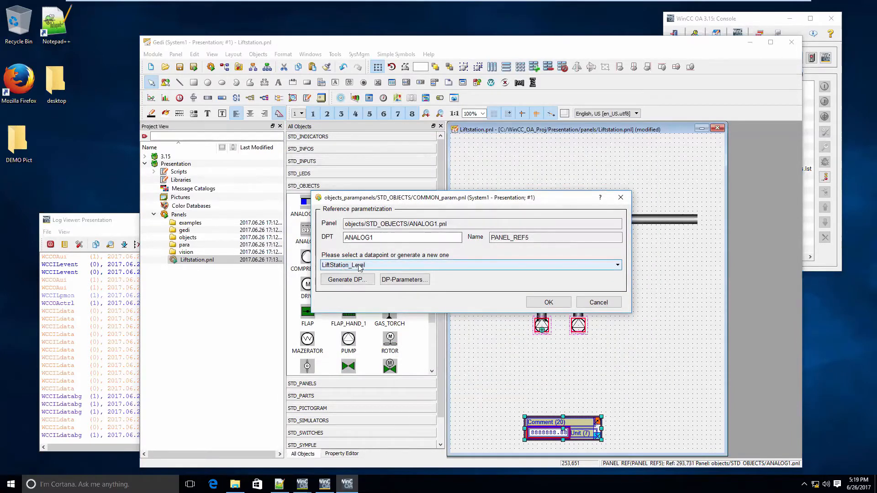
{"action": "key", "text": "Return"}
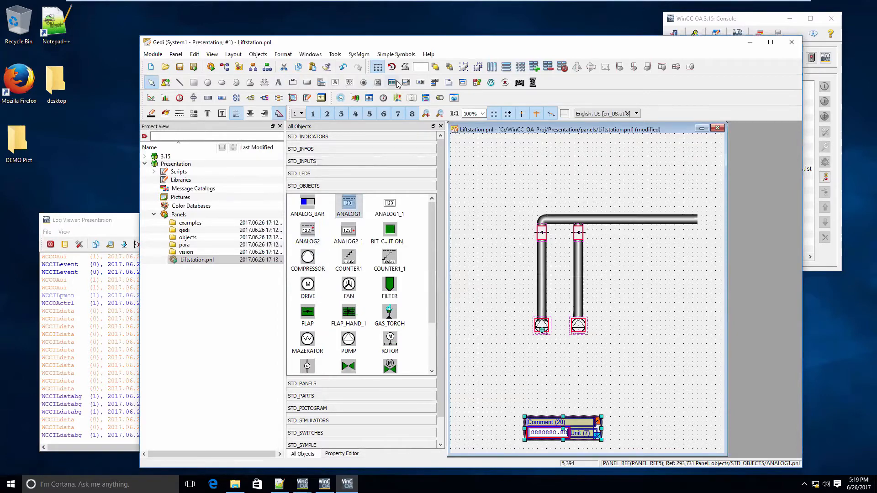
Place a toggle switch at about 50,380 beside the first pump and resize it to about 61x71
{"action": "left_click", "coordinate": [454, 100]}
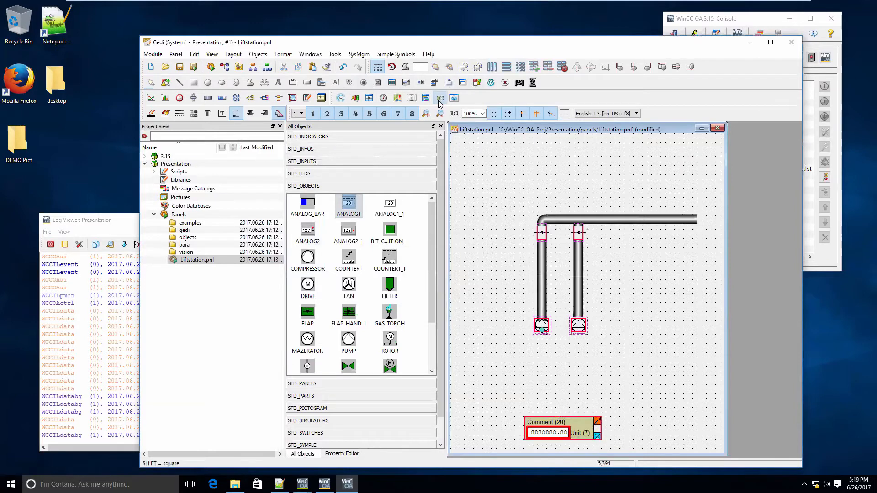
{"action": "left_click", "coordinate": [473, 307]}
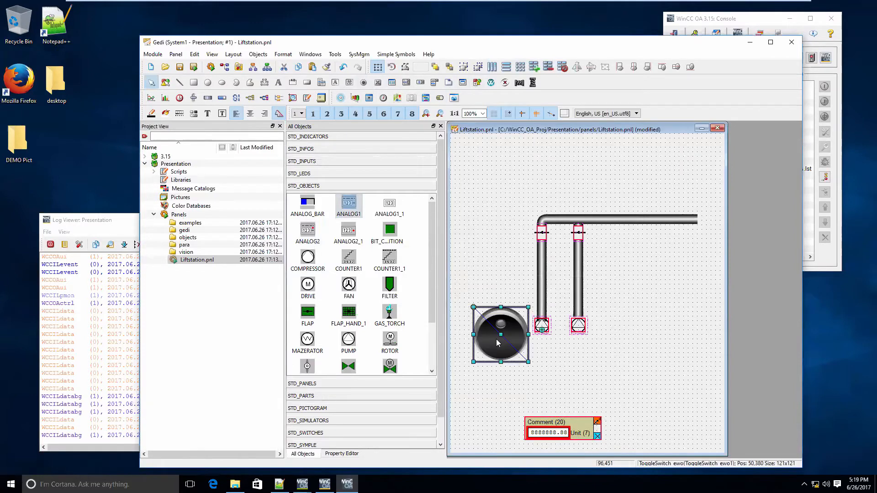
{"action": "left_click_drag", "start_coordinate": [528, 364], "coordinate": [501, 339]}
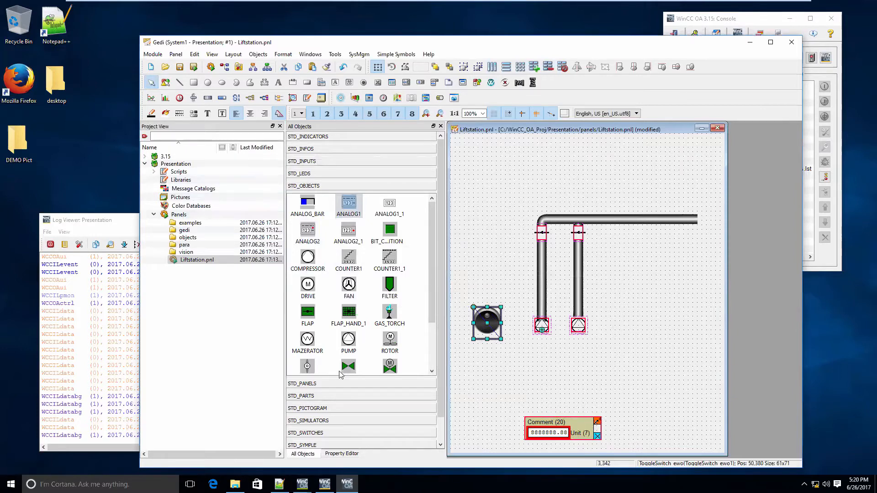
Set the toggle switch's skin property to BerylSlide
{"action": "left_click", "coordinate": [338, 453]}
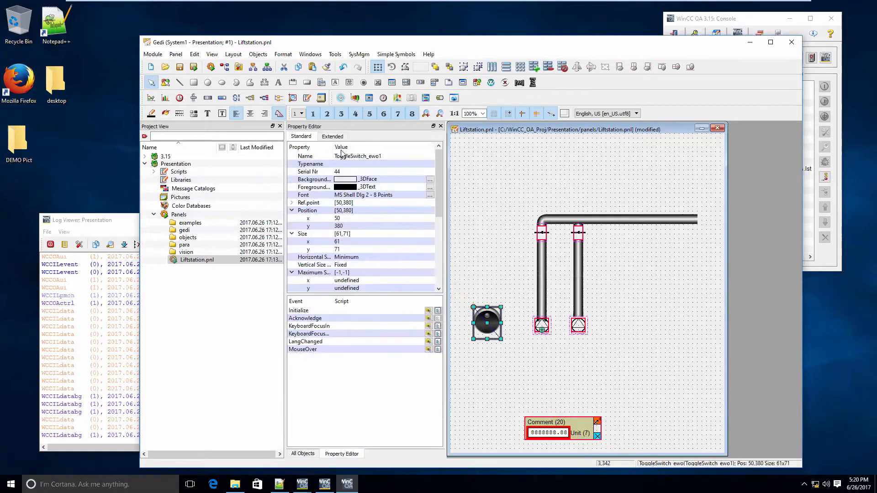
{"action": "left_click", "coordinate": [337, 135]}
{"action": "left_click", "coordinate": [397, 249]}
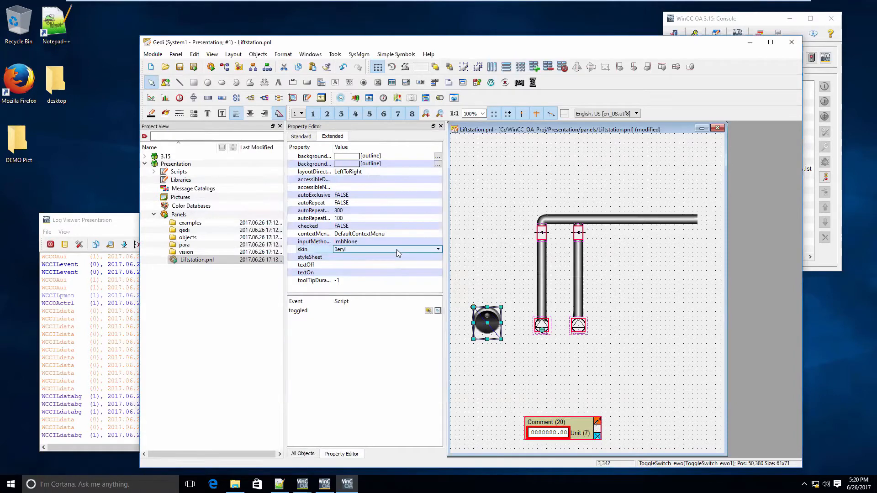
{"action": "left_click", "coordinate": [420, 250]}
{"action": "left_click", "coordinate": [409, 278]}
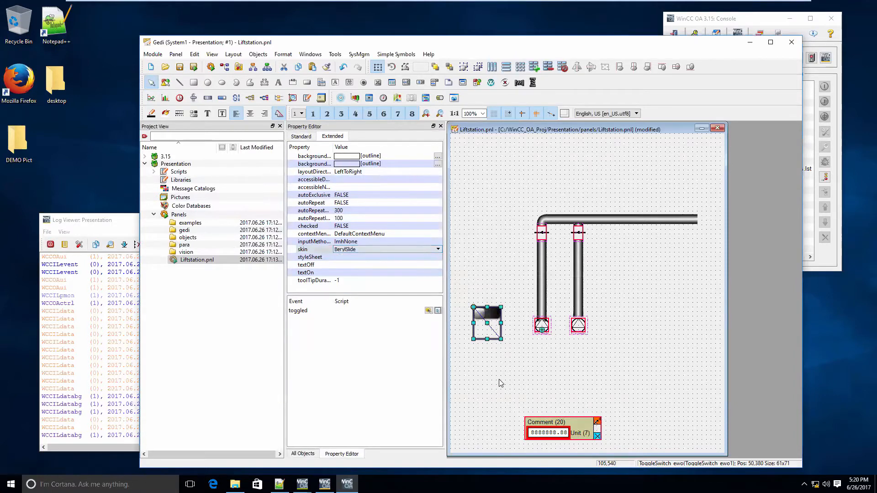
Open the toggle switch's toggled event script and start a dpGet call with the datapoint element "LS1_P1.state.on"
{"action": "left_click", "coordinate": [500, 317]}
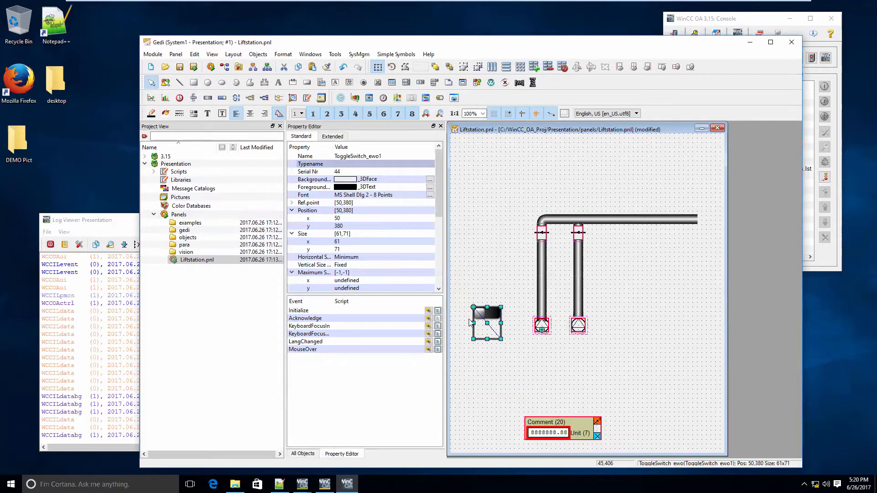
{"action": "left_click", "coordinate": [340, 135]}
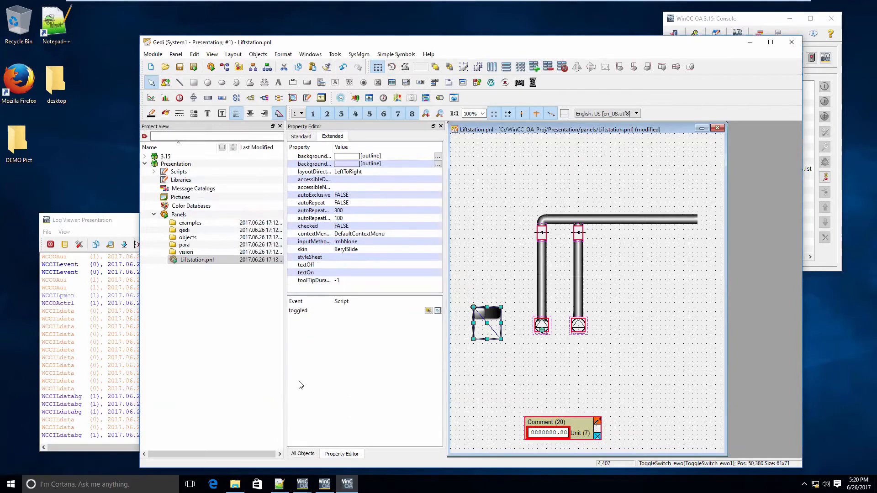
{"action": "left_click", "coordinate": [438, 311]}
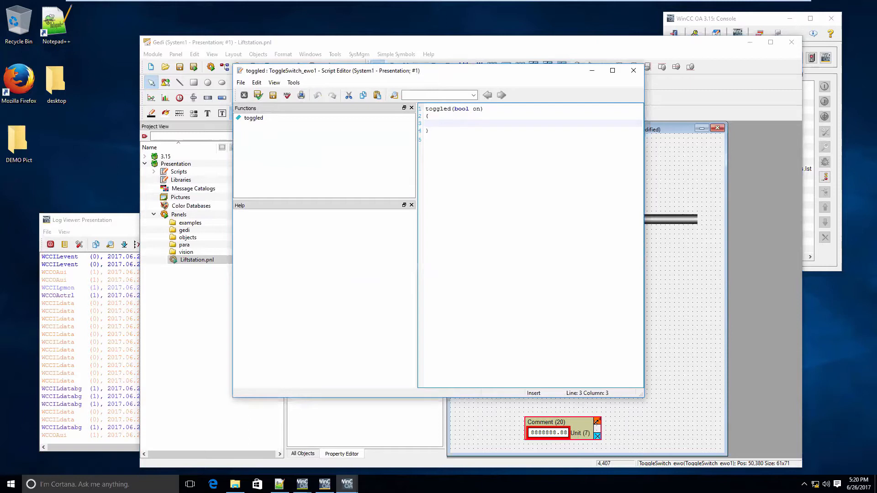
{"action": "type", "text": "dpGet"}
{"action": "type", "text": "(\"I"}
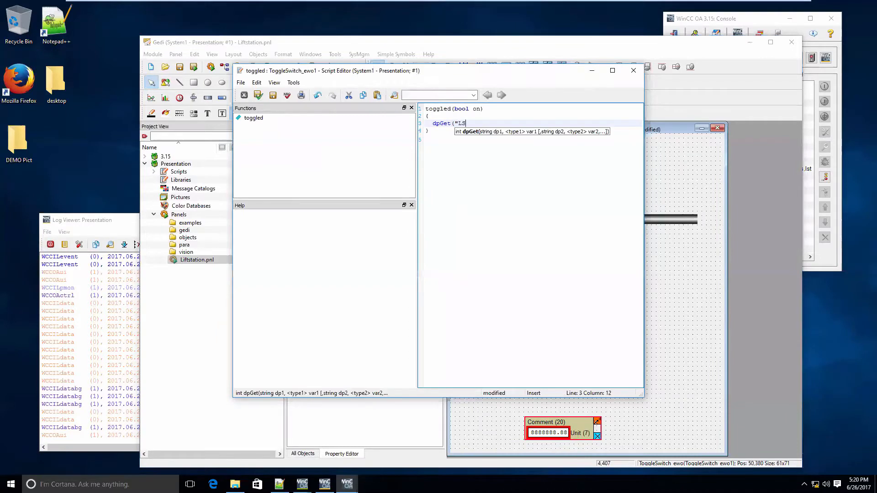
{"action": "type", "text": "S1_P"}
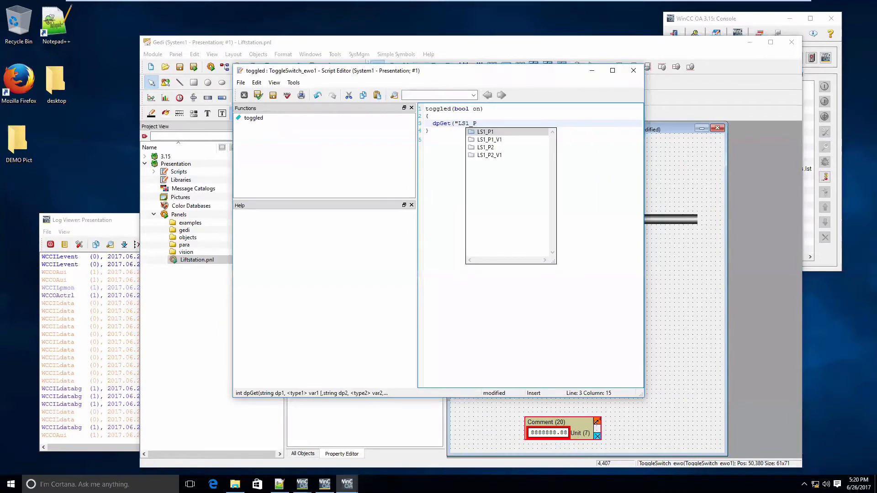
{"action": "type", "text": "1"}
{"action": "key", "text": "Down"}
{"action": "key", "text": "Down"}
{"action": "key", "text": "Down"}
{"action": "key", "text": "Down"}
{"action": "key", "text": "Down"}
{"action": "key", "text": "Down"}
{"action": "key", "text": "Down"}
{"action": "key", "text": "Down"}
{"action": "key", "text": "Down"}
{"action": "key", "text": "Down"}
{"action": "key", "text": "Down"}
{"action": "key", "text": "Down"}
{"action": "key", "text": "Down"}
{"action": "key", "text": "Down"}
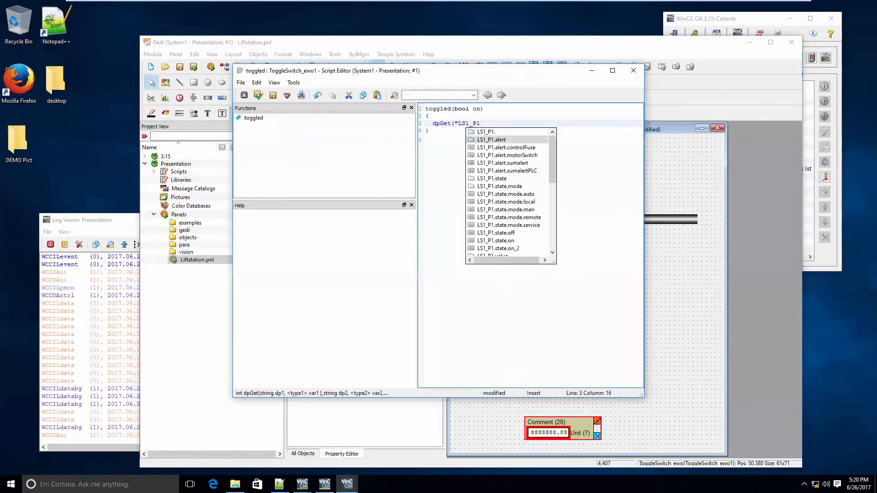
{"action": "key", "text": "Return"}
{"action": "type", "text": "\","}
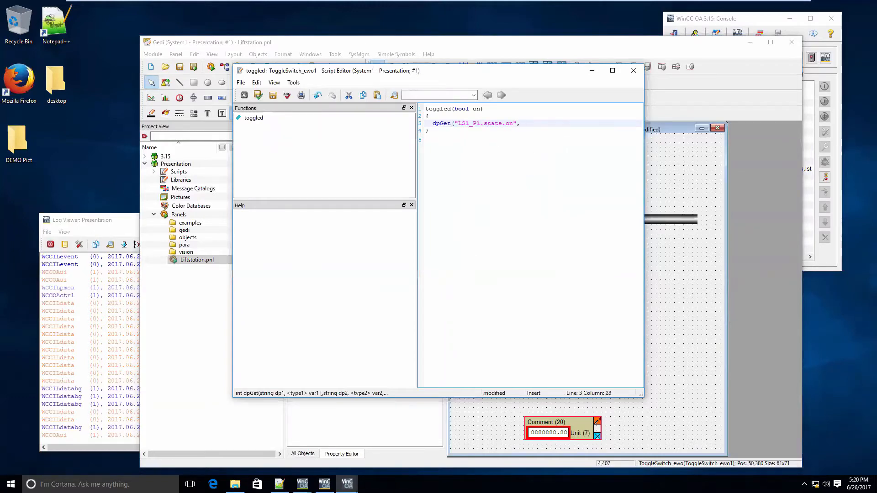
Declare an int variable named val above the dpGet call, with a blank line between them
{"action": "key", "text": "Up"}
{"action": "key", "text": "Return"}
{"action": "type", "text": "in"}
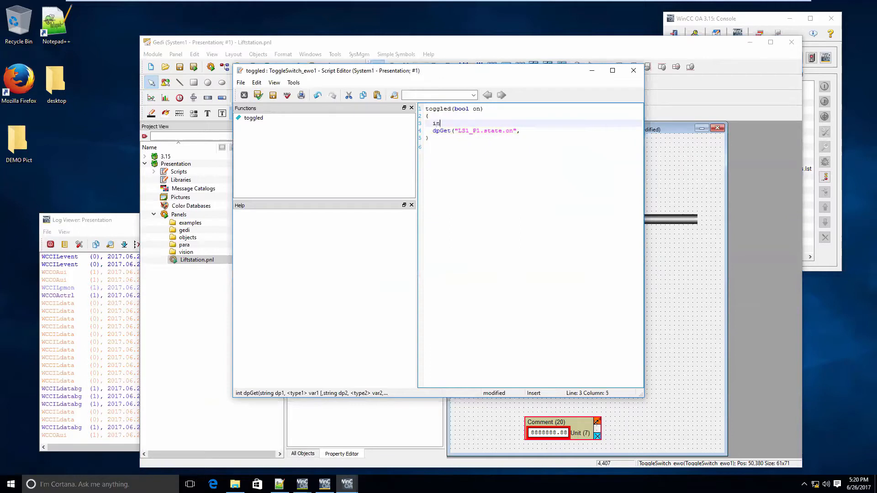
{"action": "type", "text": "t val;"}
{"action": "key", "text": "Down"}
{"action": "key", "text": "Home"}
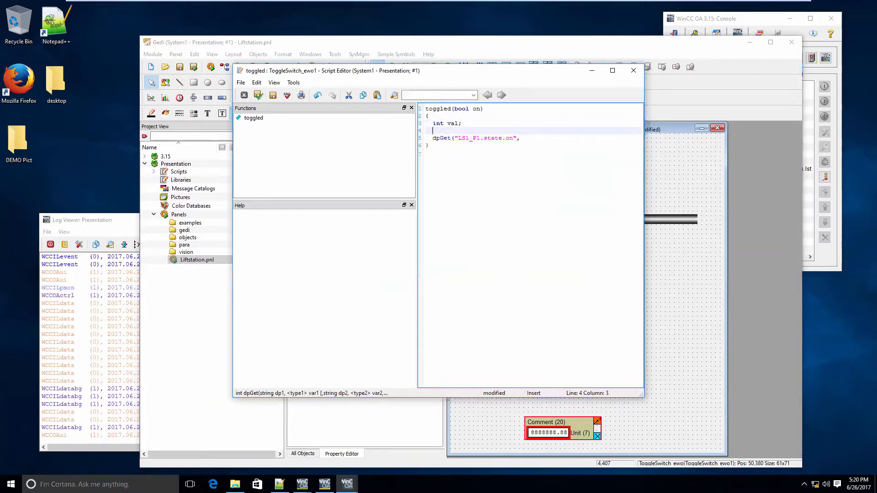
{"action": "key", "text": "Return"}
Change the declared type of val to bool
{"action": "key", "text": "Up"}
{"action": "key", "text": "Up"}
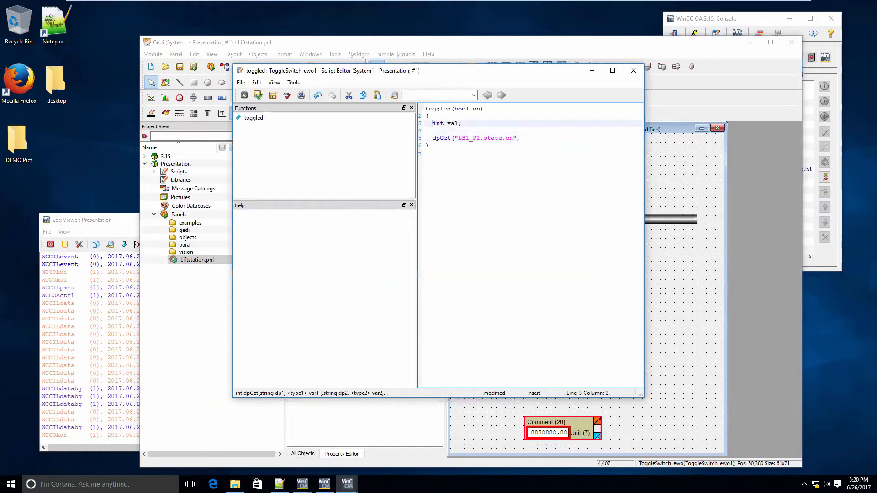
{"action": "key", "text": "shift+Left"}
{"action": "key", "text": "shift+Left"}
{"action": "key", "text": "shift+Left"}
{"action": "type", "text": "BOOL"}
{"action": "key", "text": "BackSpace"}
{"action": "key", "text": "BackSpace"}
{"action": "key", "text": "BackSpace"}
{"action": "key", "text": "BackSpace"}
{"action": "type", "text": "bool"}
Complete the dpGet call with val as its second argument and end the statement
{"action": "key", "text": "Down"}
{"action": "key", "text": "Down"}
{"action": "key", "text": "End"}
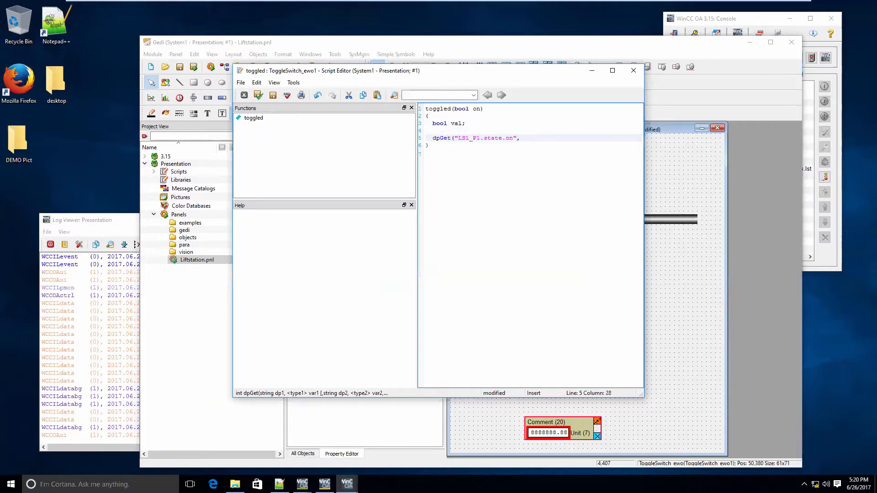
{"action": "type", "text": "val);"}
{"action": "key", "text": "Return"}
Duplicate the dpGet line directly below itself
{"action": "key", "text": "Up"}
{"action": "key", "text": "Home"}
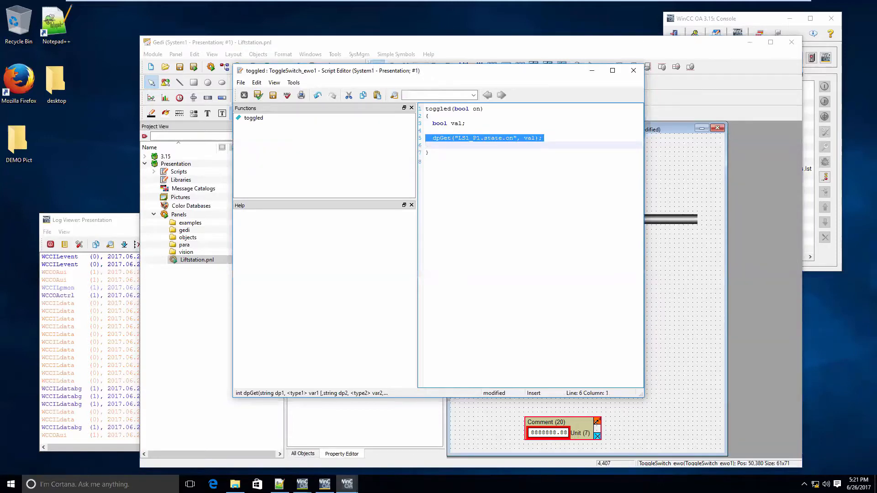
{"action": "type", "text": "PIPE3.flowing(3);"}
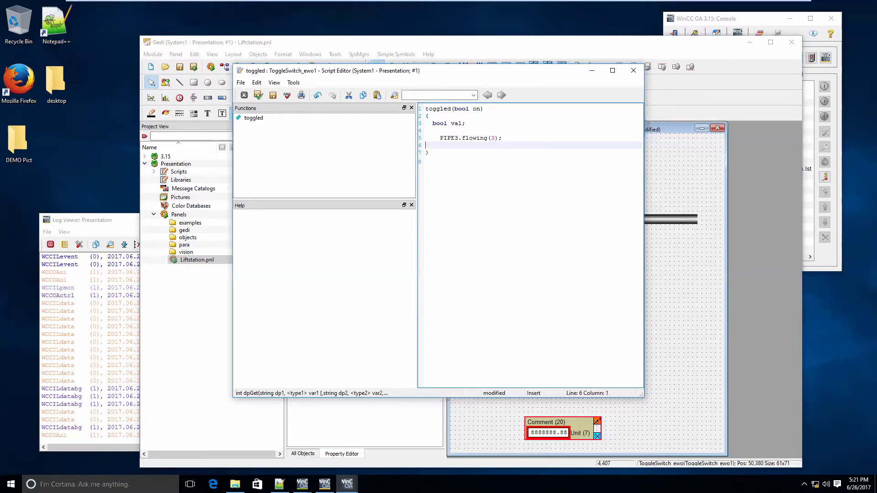
{"action": "key", "text": "ctrl+z"}
{"action": "key", "text": "shift+Up"}
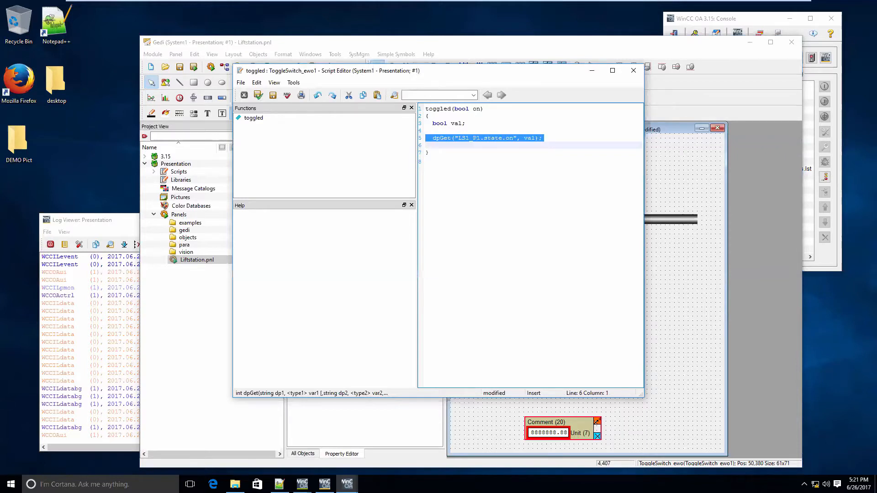
{"action": "key", "text": "ctrl+c"}
{"action": "key", "text": "ctrl+v"}
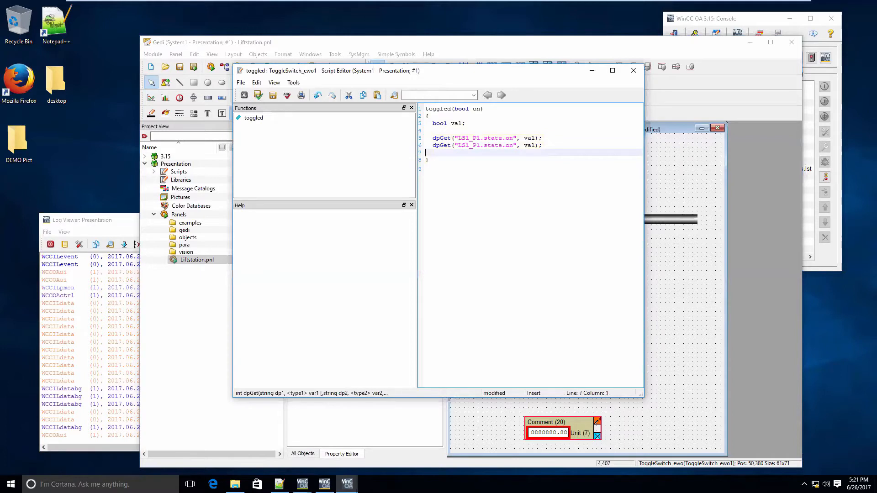
Turn the duplicated line into a dpSet call that writes !val to LS1_P1.state.on
{"action": "key", "text": "Up"}
{"action": "key", "text": "Right"}
{"action": "key", "text": "Right"}
{"action": "key", "text": "Right"}
{"action": "key", "text": "Right"}
{"action": "key", "text": "Right"}
{"action": "key", "text": "Right"}
{"action": "key", "text": "Right"}
{"action": "key", "text": "Right"}
{"action": "key", "text": "Right"}
{"action": "key", "text": "Right"}
{"action": "key", "text": "Right"}
{"action": "key", "text": "Right"}
{"action": "key", "text": "Right"}
{"action": "key", "text": "Right"}
{"action": "key", "text": "Right"}
{"action": "key", "text": "Right"}
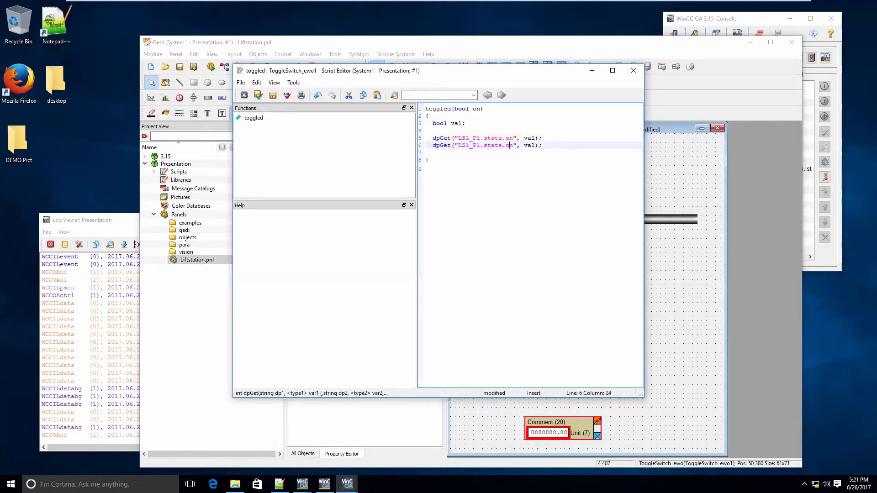
{"action": "type", "text": "!"}
{"action": "key", "text": "Left"}
{"action": "key", "text": "Left"}
{"action": "key", "text": "Left"}
{"action": "key", "text": "Left"}
{"action": "key", "text": "BackSpace"}
{"action": "type", "text": "S"}
{"action": "key", "text": "Left"}
Duplicate the dpSet line directly below itself
{"action": "key", "text": "Down"}
{"action": "key", "text": "Up"}
{"action": "key", "text": "shift+Down"}
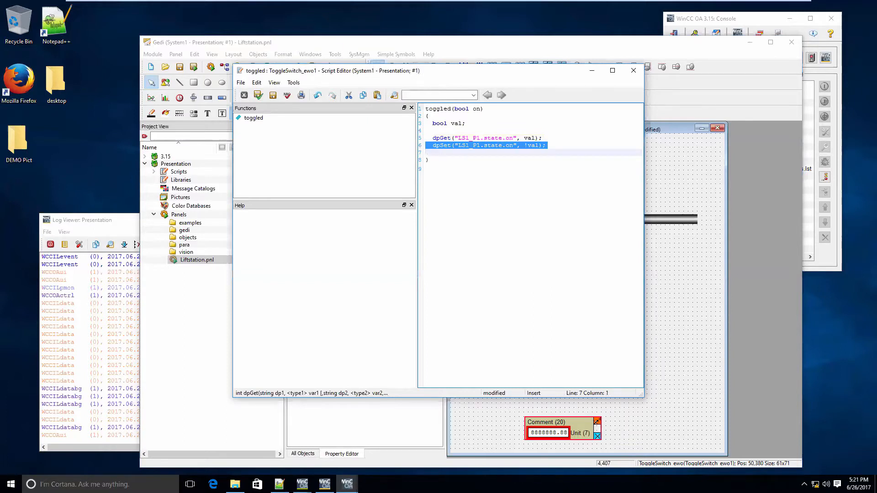
{"action": "key", "text": "ctrl+c"}
{"action": "key", "text": "ctrl+v"}
Replace the data point in the duplicated dpSet line with LS1_P1_V1.state
{"action": "key", "text": "Up"}
{"action": "key", "text": "Right"}
{"action": "key", "text": "Right"}
{"action": "key", "text": "Right"}
{"action": "key", "text": "Right"}
{"action": "key", "text": "Right"}
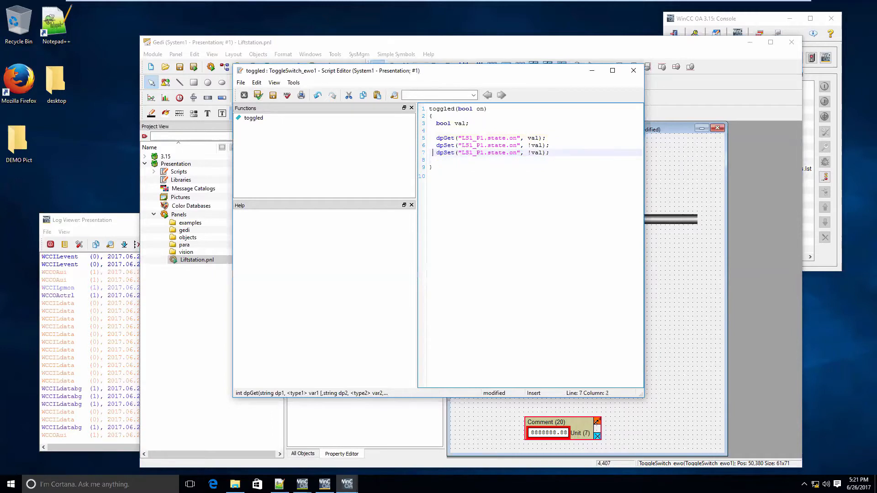
{"action": "key", "text": "Right"}
{"action": "key", "text": "Right"}
{"action": "key", "text": "Right"}
{"action": "key", "text": "Right"}
{"action": "key", "text": "Right"}
{"action": "key", "text": "Right"}
{"action": "key", "text": "Right"}
{"action": "key", "text": "Right"}
{"action": "key", "text": "Right"}
{"action": "key", "text": "shift+Right"}
{"action": "key", "text": "shift+Right"}
{"action": "key", "text": "shift+Right"}
{"action": "key", "text": "shift+Right"}
{"action": "key", "text": "shift+Right"}
{"action": "key", "text": "shift+Right"}
{"action": "key", "text": "shift+Right"}
{"action": "key", "text": "shift+Right"}
{"action": "key", "text": "shift+Right"}
{"action": "key", "text": "shift+Right"}
{"action": "key", "text": "shift+Right"}
{"action": "key", "text": "shift+Right"}
{"action": "key", "text": "shift+Right"}
{"action": "key", "text": "shift+Right"}
{"action": "key", "text": "shift+Right"}
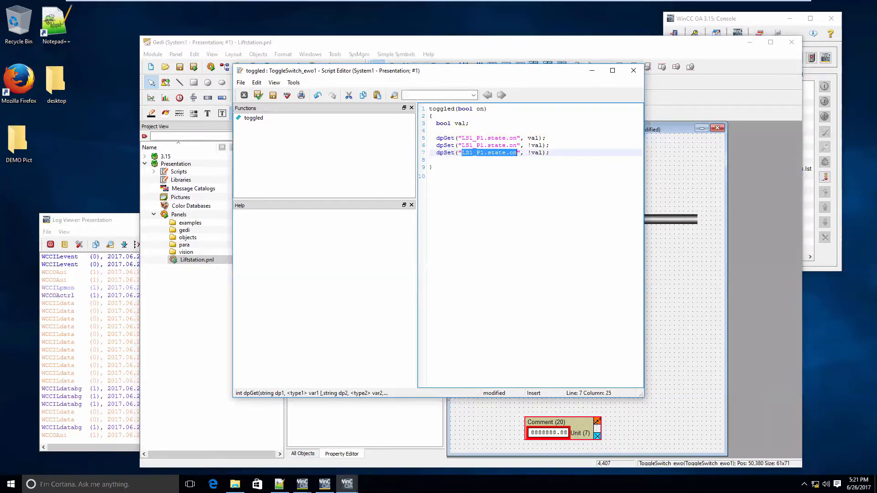
{"action": "type", "text": "LS"}
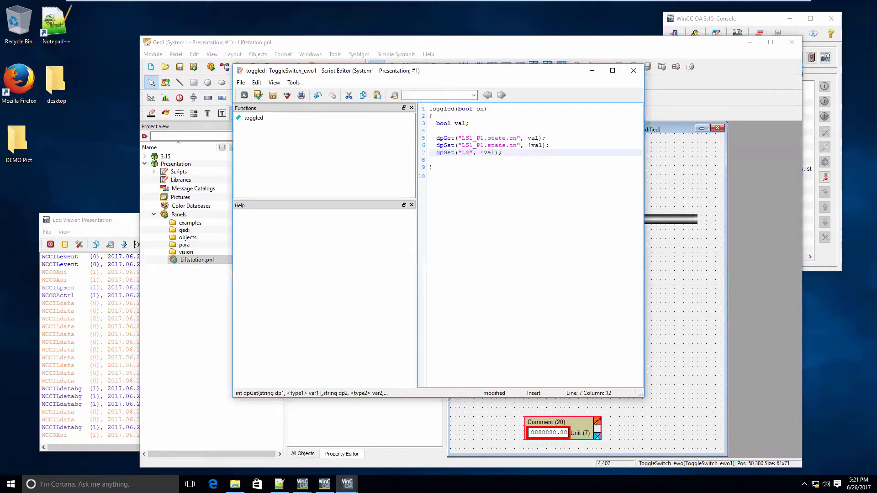
{"action": "type", "text": "1_P"}
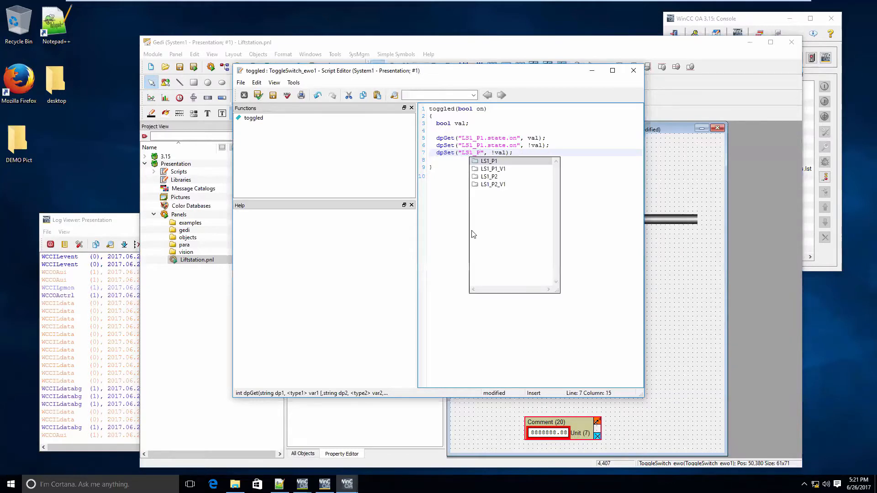
{"action": "left_click", "coordinate": [519, 170]}
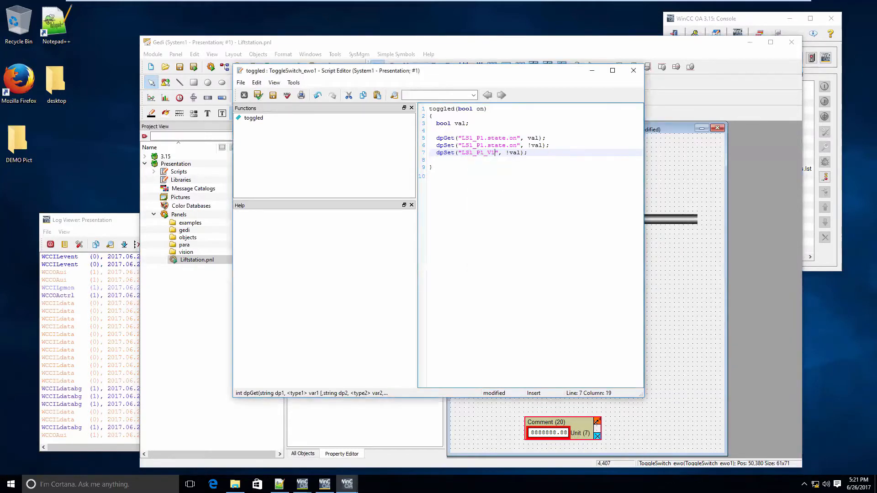
{"action": "type", "text": "."}
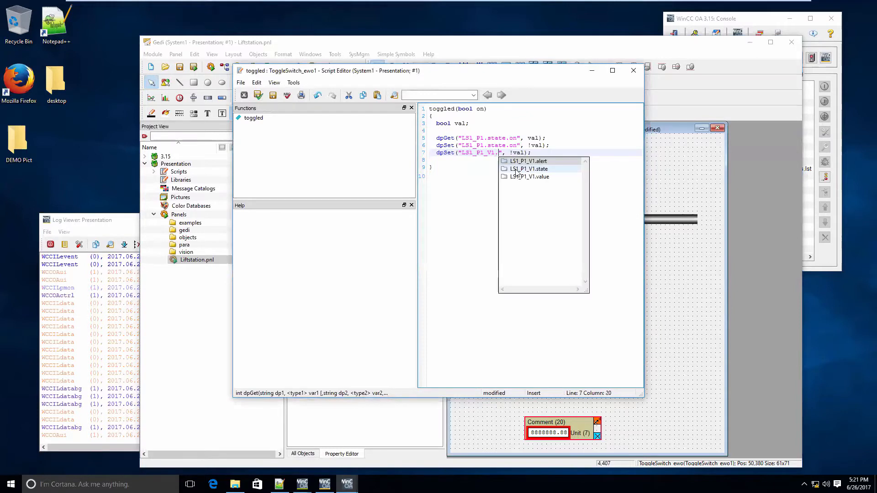
{"action": "type", "text": "state"}
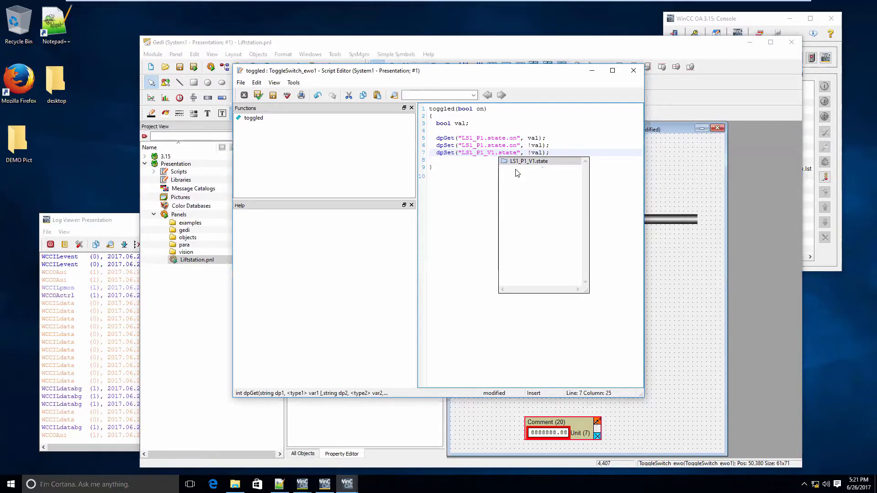
{"action": "key", "text": "End"}
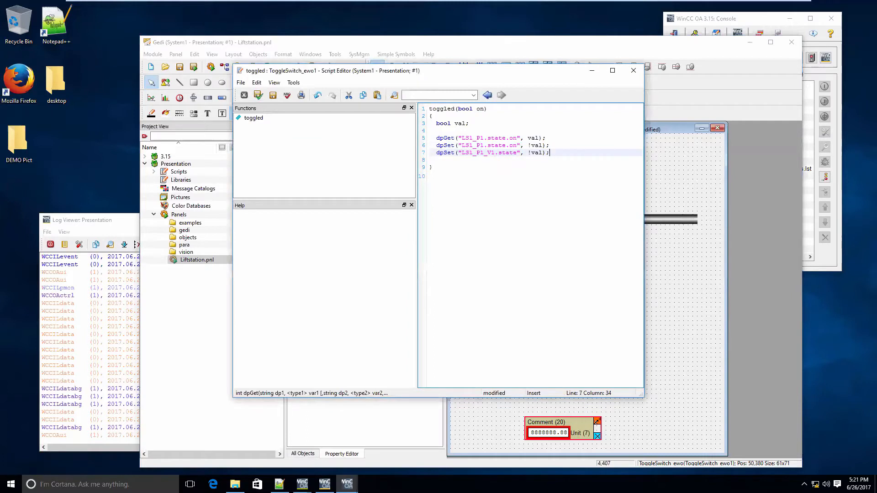
Add an if(!val) statement with an empty pair of braces below the dpSet lines
{"action": "key", "text": "Return"}
{"action": "key", "text": "Return"}
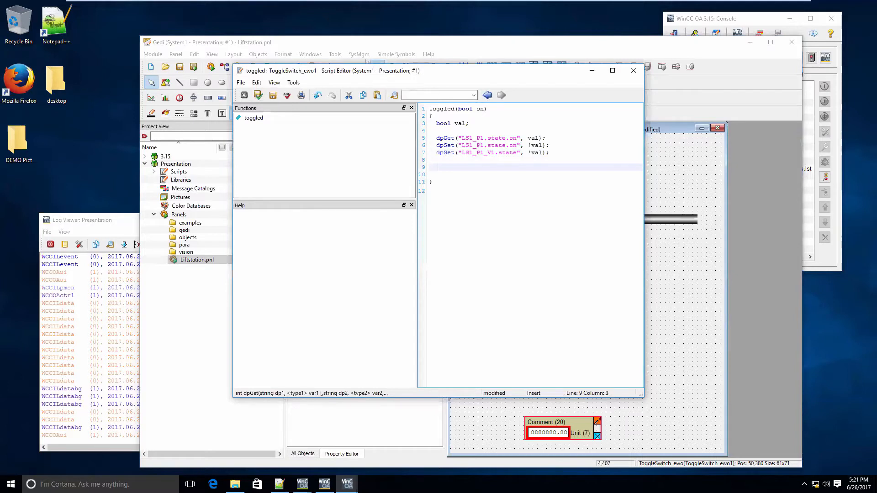
{"action": "type", "text": "if(!val)"}
{"action": "key", "text": "Return"}
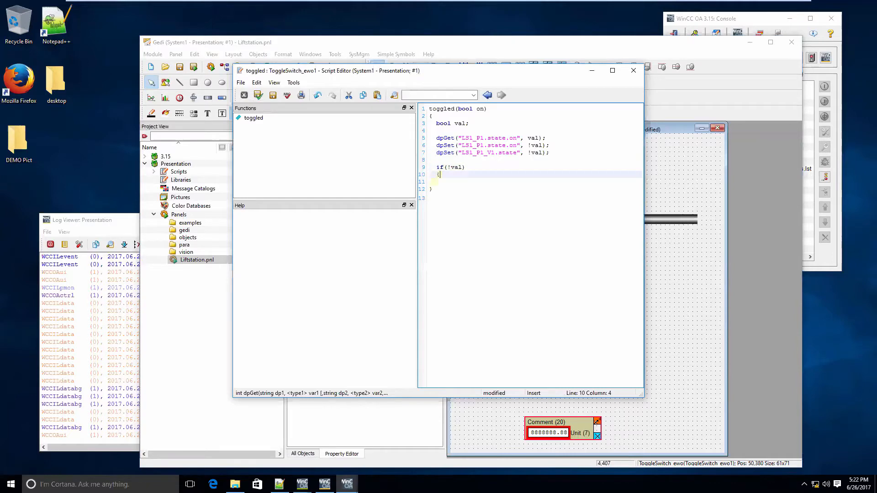
{"action": "type", "text": "{"}
{"action": "key", "text": "Return"}
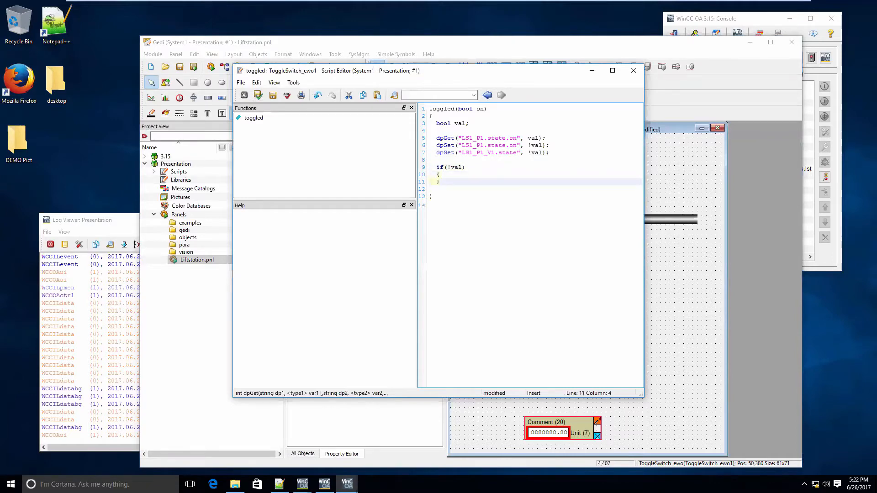
{"action": "type", "text": "}"}
Add an else branch with an empty pair of braces after the if block
{"action": "key", "text": "Return"}
{"action": "type", "text": "else"}
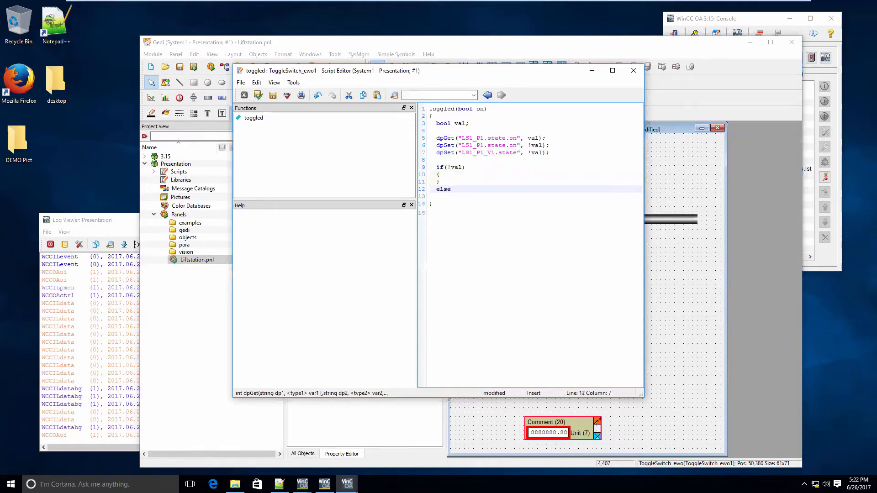
{"action": "key", "text": "Return"}
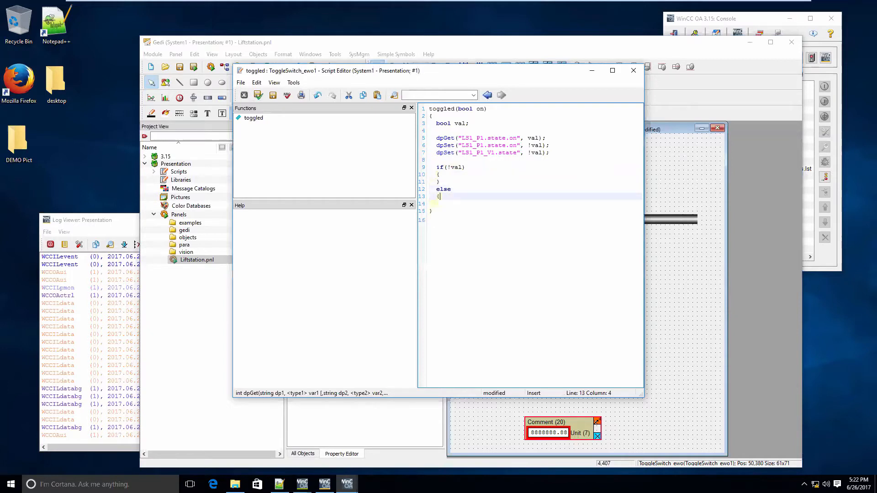
{"action": "type", "text": "{"}
{"action": "key", "text": "Return"}
{"action": "type", "text": "}"}
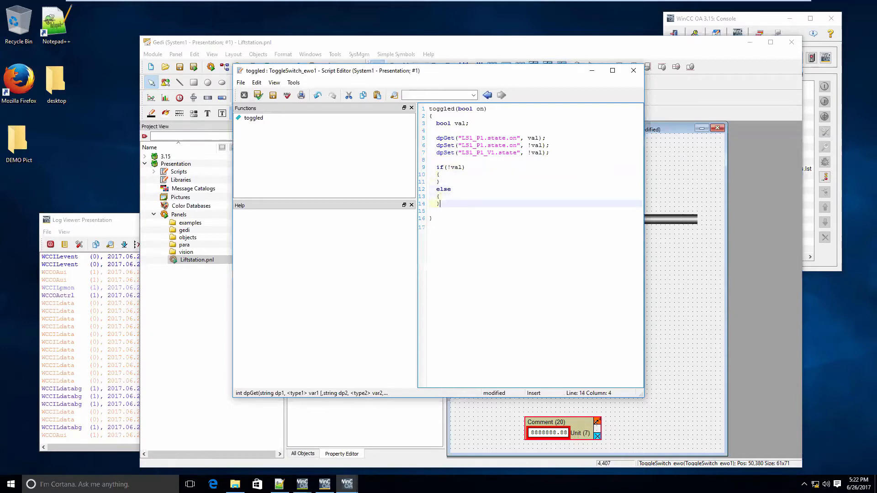
Insert the call PIPE1.flowFillPercent(50); inside the if block
{"action": "key", "text": "Up"}
{"action": "key", "text": "Up"}
{"action": "key", "text": "Up"}
{"action": "key", "text": "Up"}
{"action": "key", "text": "Return"}
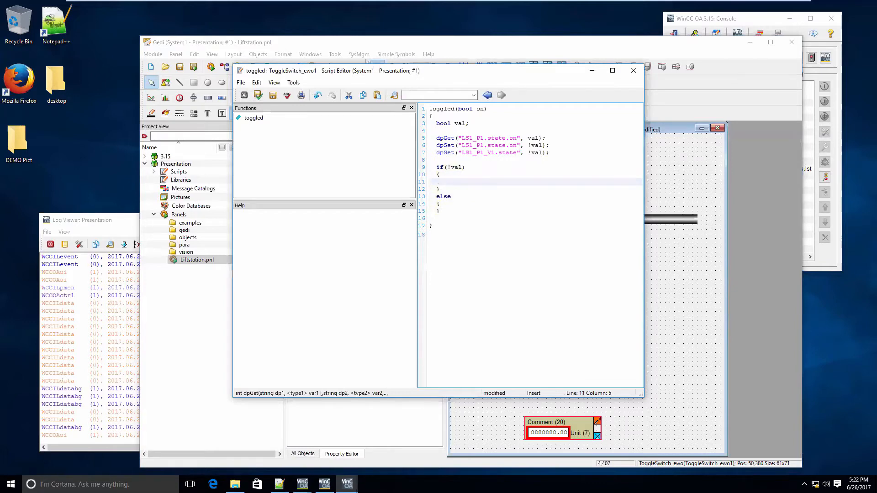
{"action": "type", "text": "pi"}
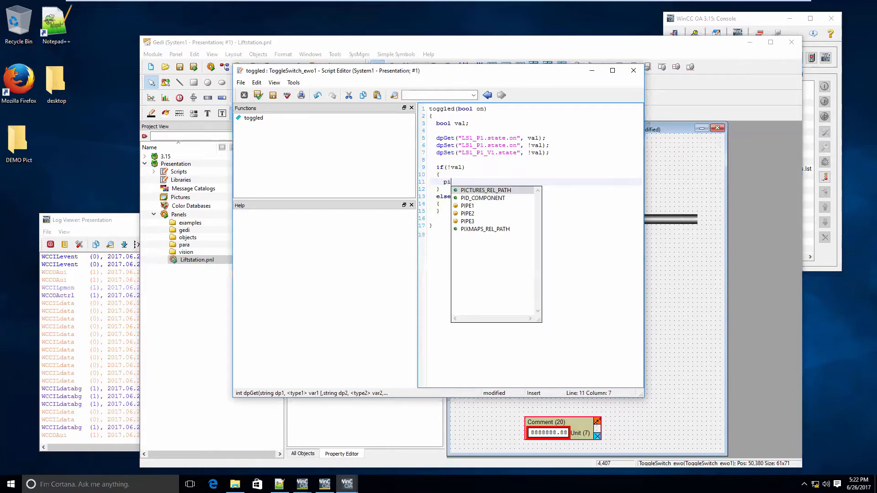
{"action": "key", "text": "Down"}
{"action": "key", "text": "Down"}
{"action": "key", "text": "Return"}
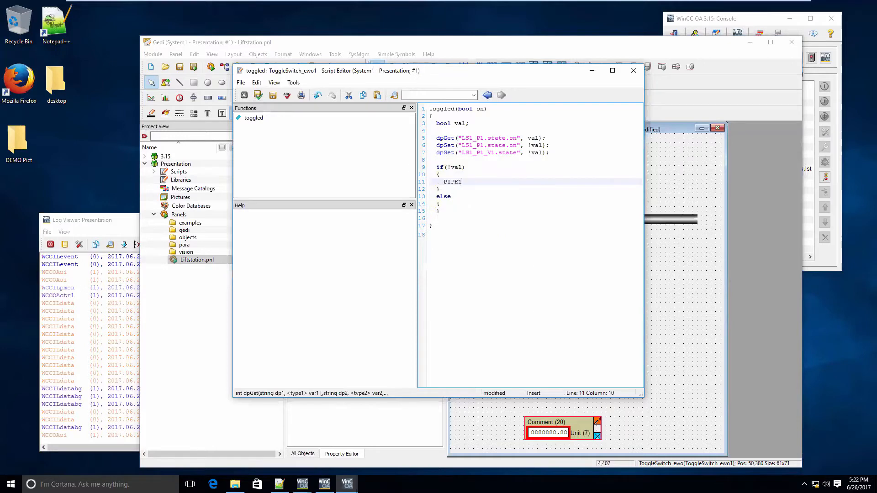
{"action": "type", "text": ".fl"}
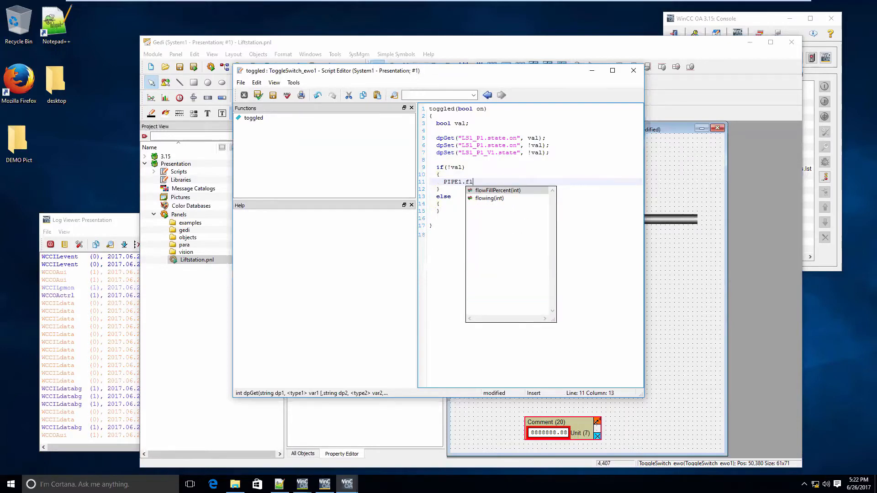
{"action": "key", "text": "Return"}
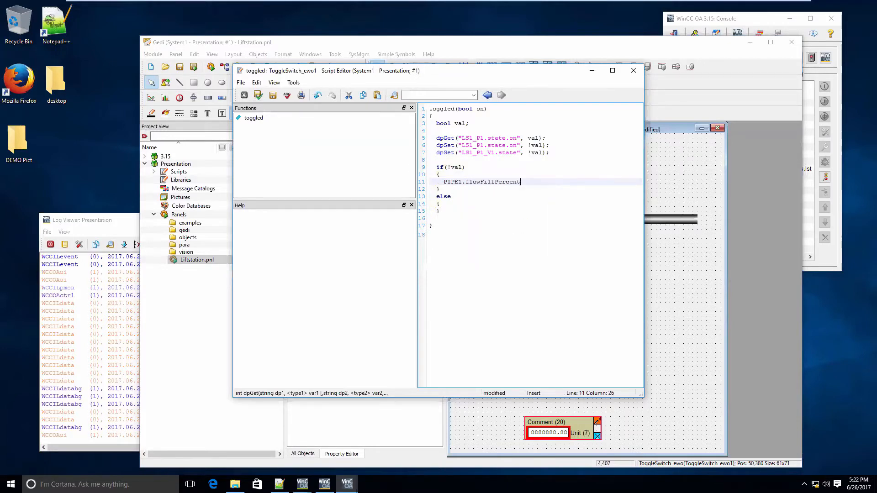
{"action": "type", "text": "("}
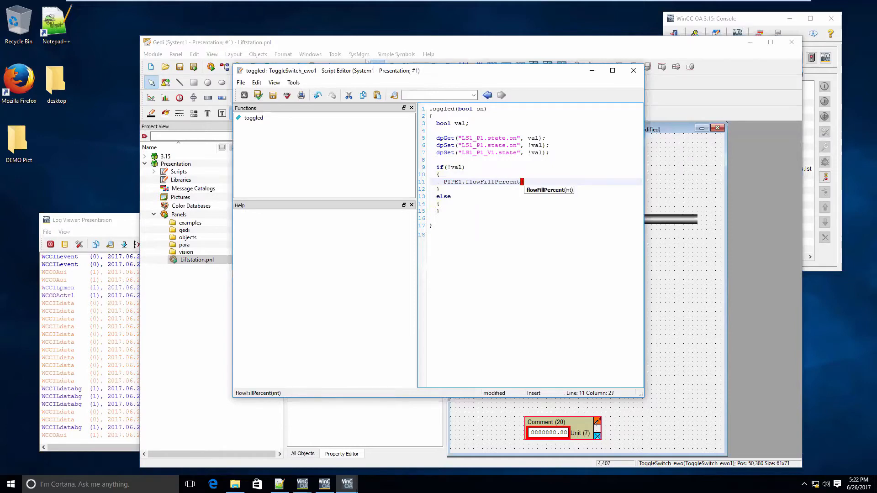
{"action": "type", "text": "50);"}
Add the call PIPE1.flowing(3); on a new line below the flowFillPercent call
{"action": "key", "text": "Return"}
{"action": "type", "text": "pip"}
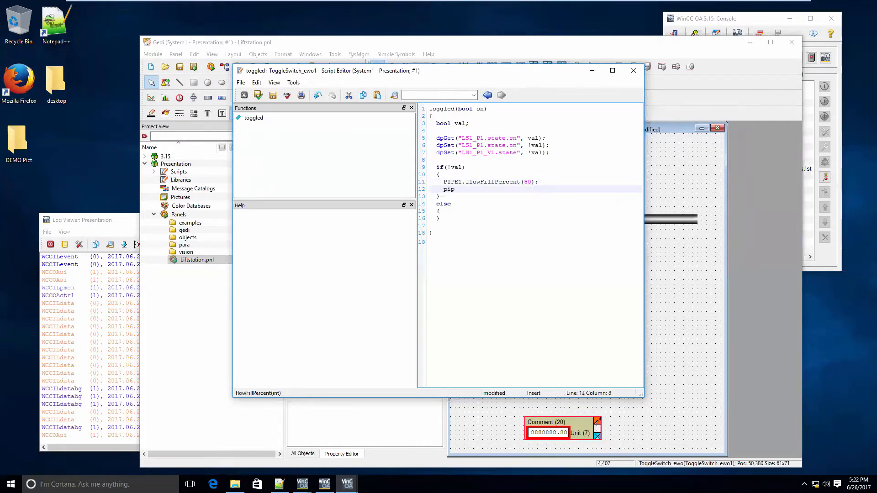
{"action": "type", "text": "E"}
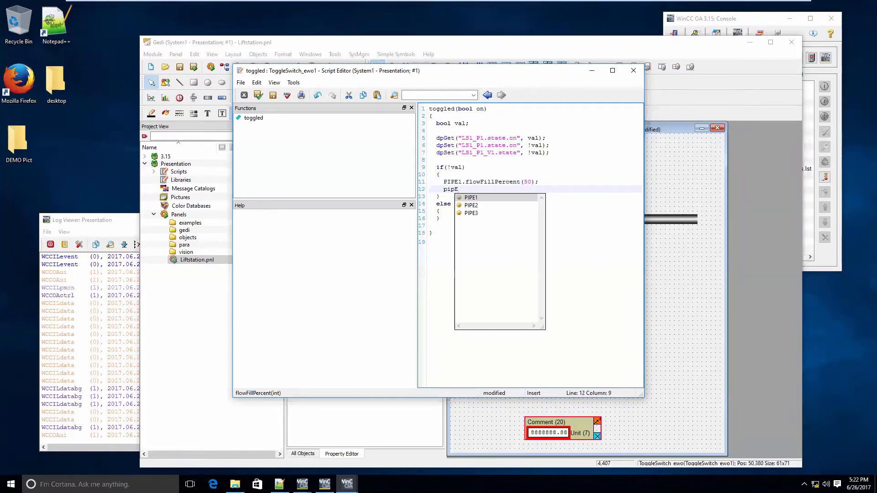
{"action": "key", "text": "Return"}
{"action": "type", "text": "."}
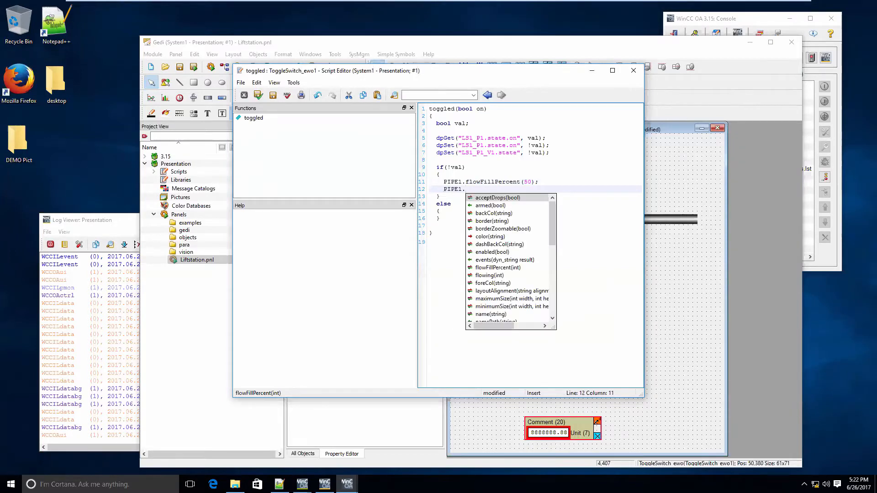
{"action": "type", "text": "flo"}
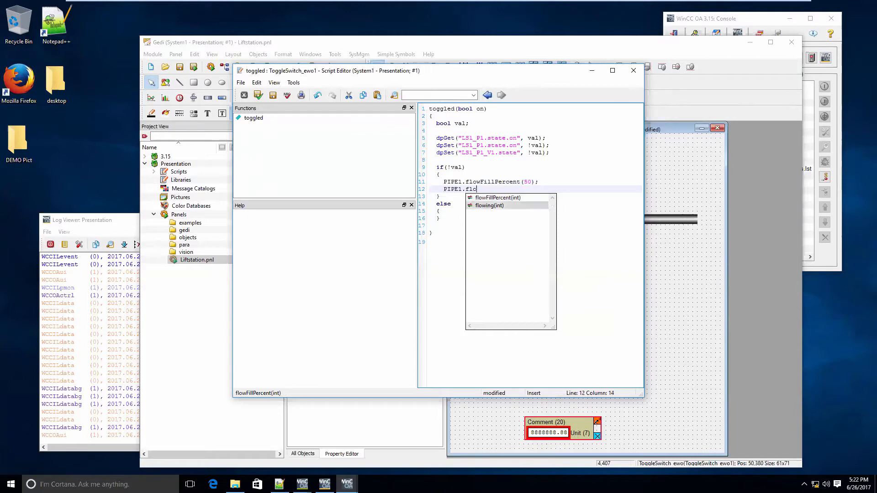
{"action": "key", "text": "Return"}
{"action": "type", "text": "(3)"}
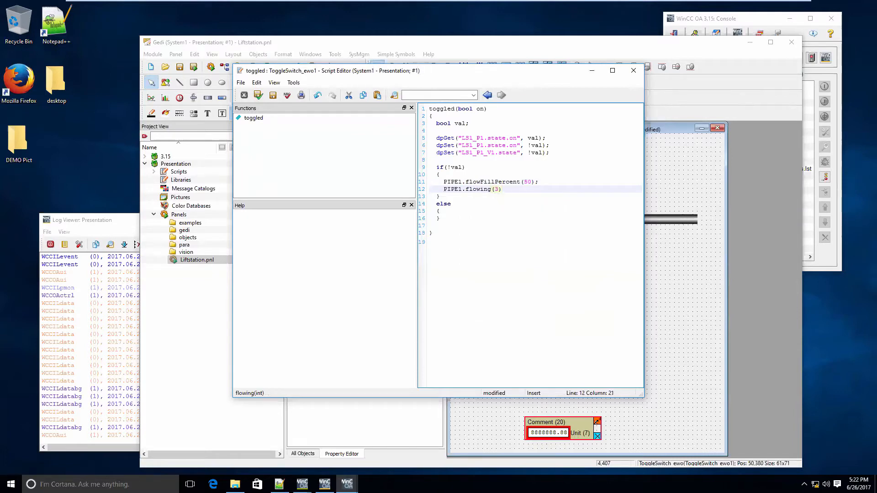
{"action": "type", "text": ";"}
Duplicate the two PIPE1 lines directly below themselves inside the if block
{"action": "key", "text": "Up"}
{"action": "key", "text": "Up"}
{"action": "key", "text": "Right"}
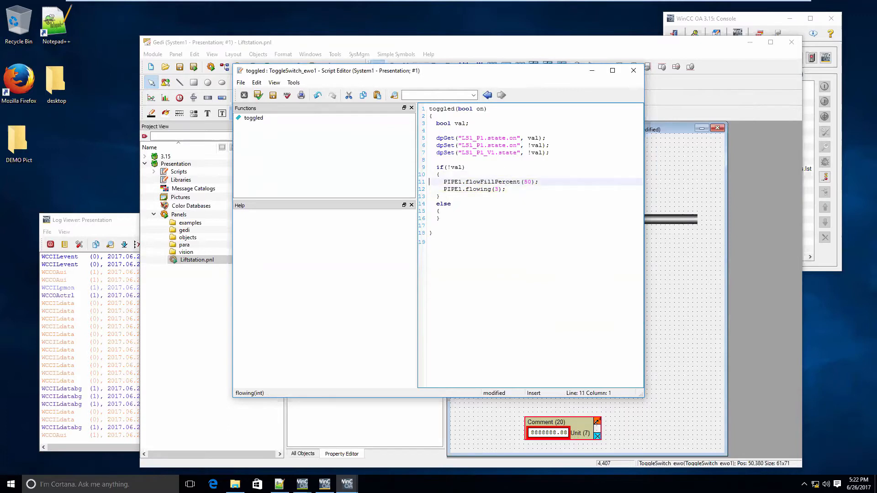
{"action": "key", "text": "shift+Down"}
{"action": "key", "text": "shift+Down"}
{"action": "key", "text": "ctrl+c"}
{"action": "key", "text": "Down"}
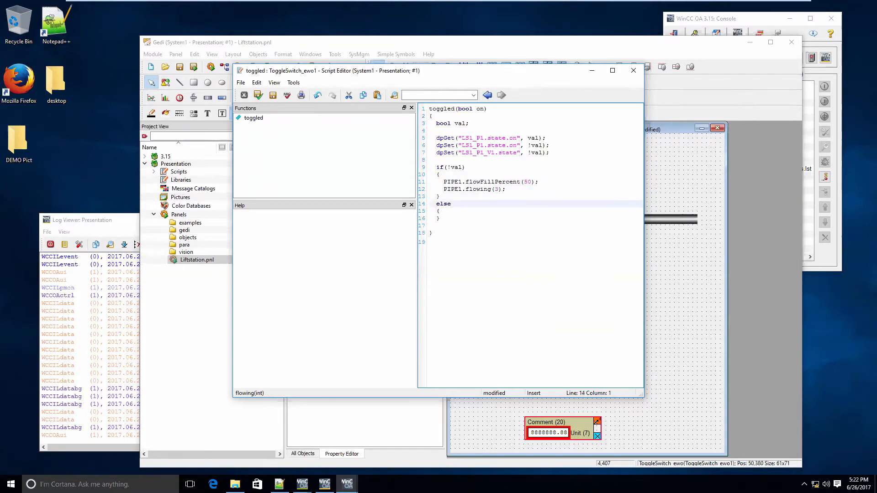
{"action": "key", "text": "Up"}
{"action": "key", "text": "ctrl+v"}
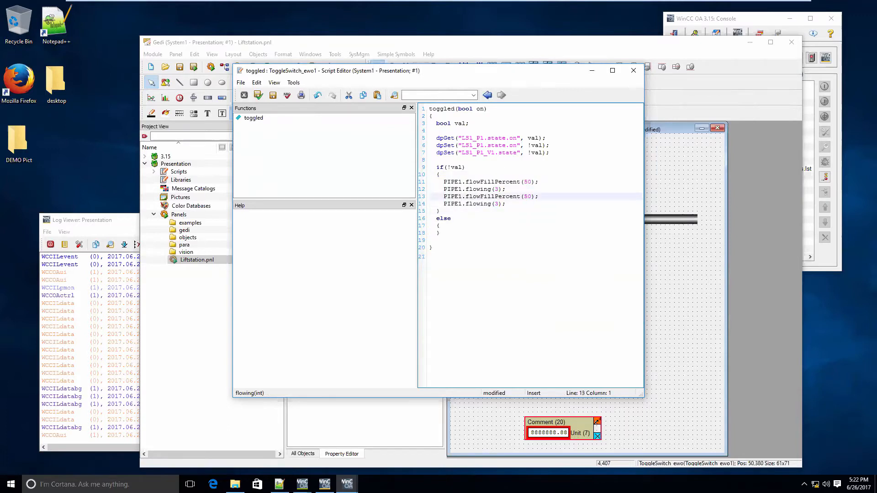
Change the object name in the two duplicated lines to PIPE3
{"action": "key", "text": "Left"}
{"action": "key", "text": "BackSpace"}
{"action": "type", "text": "3"}
{"action": "key", "text": "Down"}
{"action": "key", "text": "BackSpace"}
{"action": "type", "text": "3"}
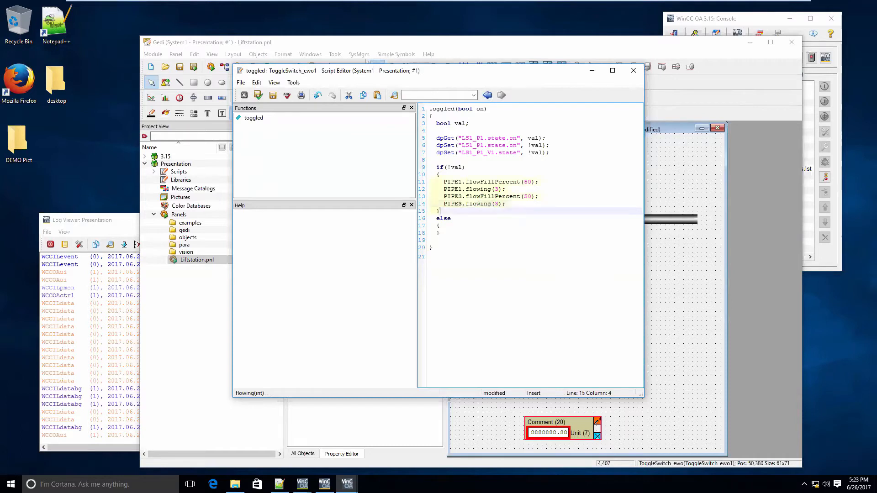
Copy the PIPE3.flowing(3); line and paste it twice into the else block
{"action": "key", "text": "Left"}
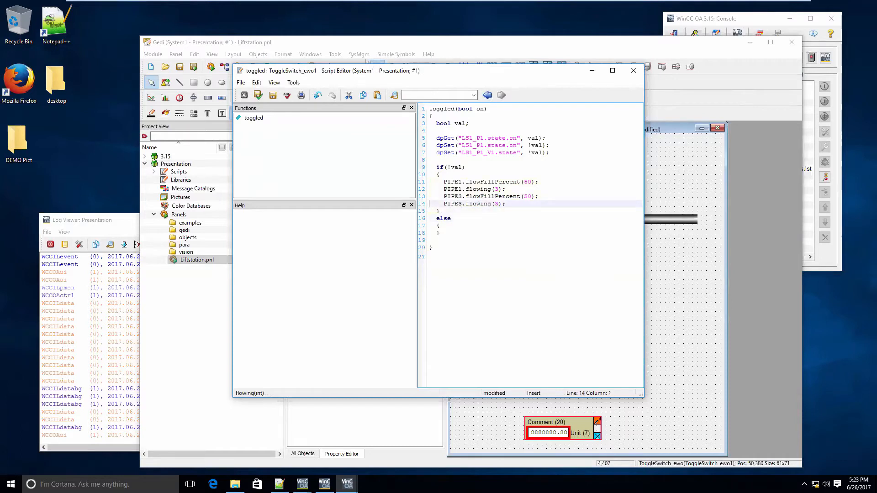
{"action": "key", "text": "shift+Down"}
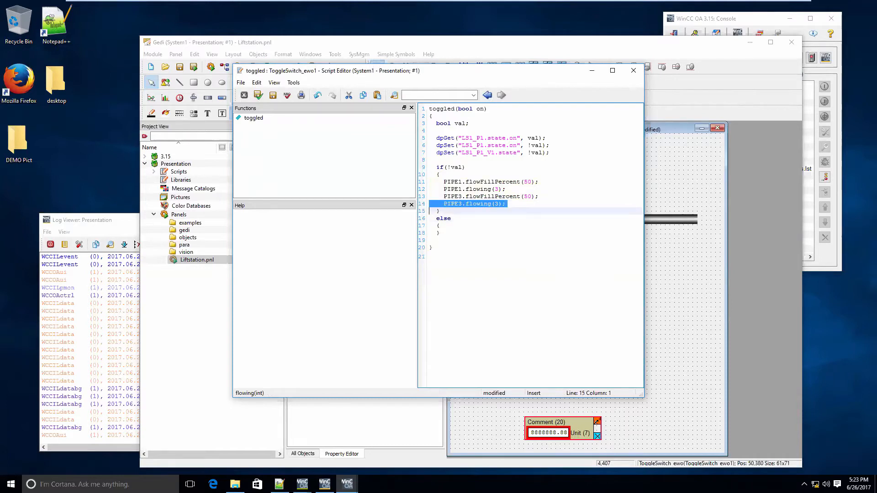
{"action": "key", "text": "ctrl+c"}
{"action": "key", "text": "Down"}
{"action": "key", "text": "Down"}
{"action": "key", "text": "Down"}
{"action": "key", "text": "ctrl+v"}
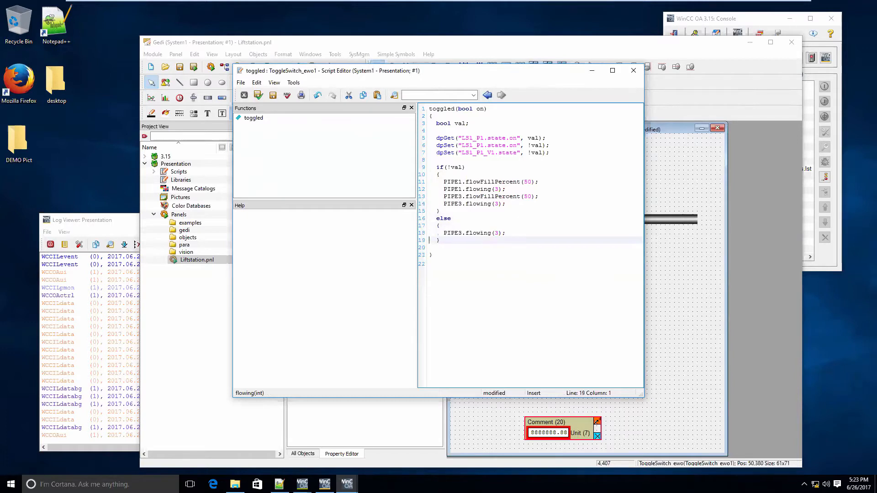
{"action": "key", "text": "ctrl+v"}
Change the object name in the first flowing line of the else block to PIPE1
{"action": "key", "text": "Up"}
{"action": "key", "text": "Up"}
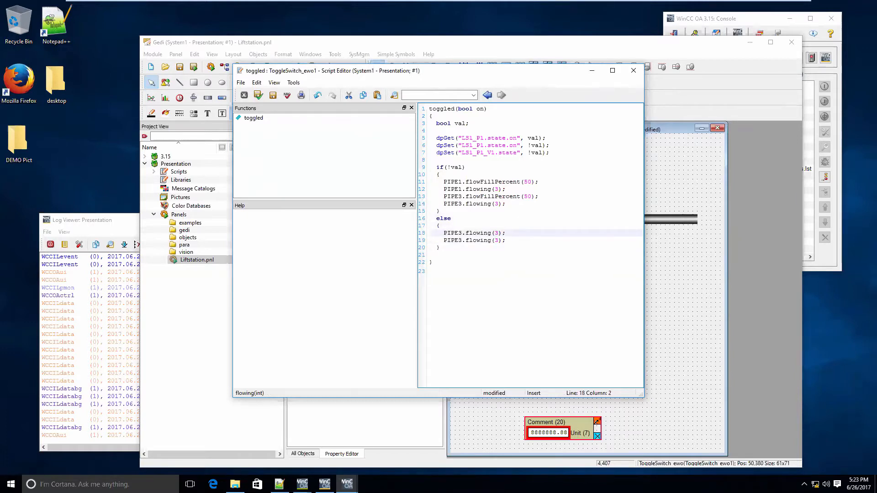
{"action": "key", "text": "Right"}
{"action": "key", "text": "Right"}
{"action": "key", "text": "BackSpace"}
{"action": "type", "text": "1"}
Set the argument of both flowing calls in the else block to 0, then save the script and close its editor
{"action": "key", "text": "Right"}
{"action": "key", "text": "Right"}
{"action": "key", "text": "Right"}
{"action": "key", "text": "BackSpace"}
{"action": "type", "text": "0"}
{"action": "key", "text": "Down"}
{"action": "key", "text": "BackSpace"}
{"action": "type", "text": "0"}
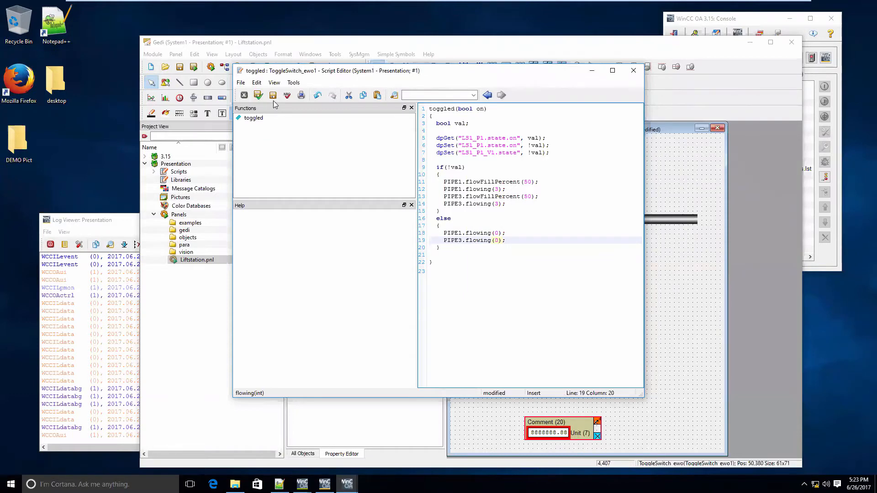
{"action": "left_click", "coordinate": [258, 95]}
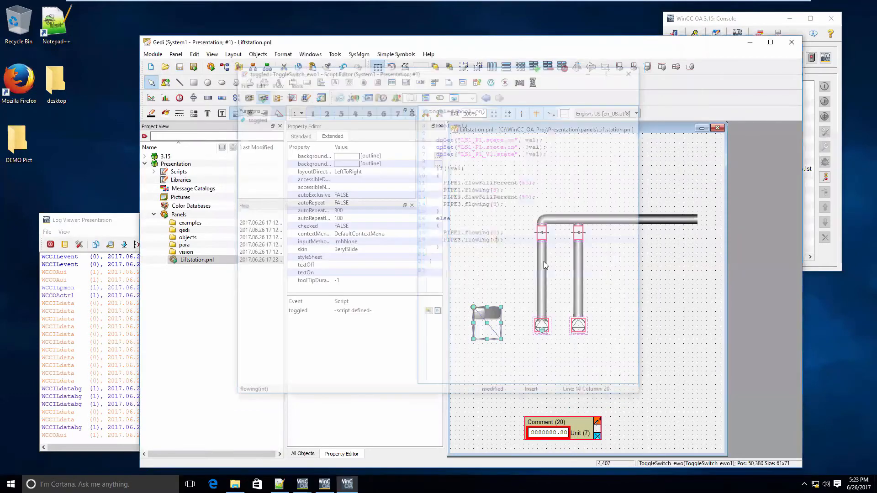
Run a quick test of the Liftstation panel, flip the toggle switch, and close the test window
{"action": "left_click", "coordinate": [577, 271]}
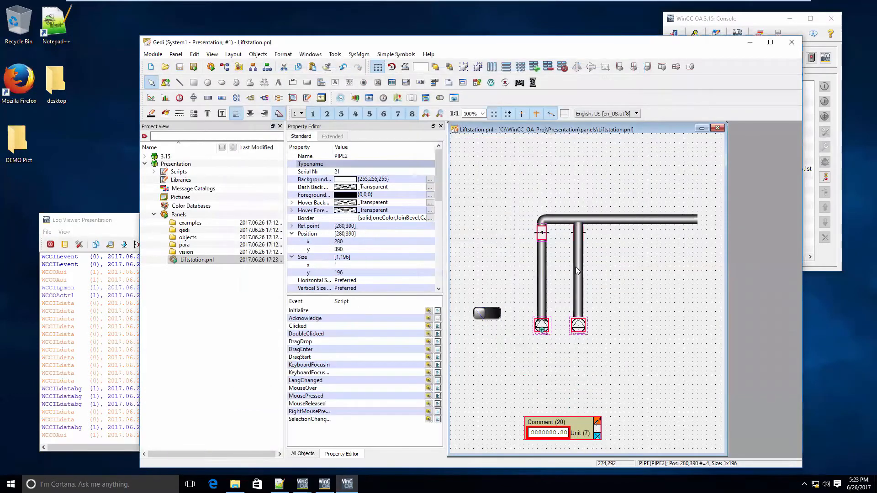
{"action": "left_click", "coordinate": [604, 214]}
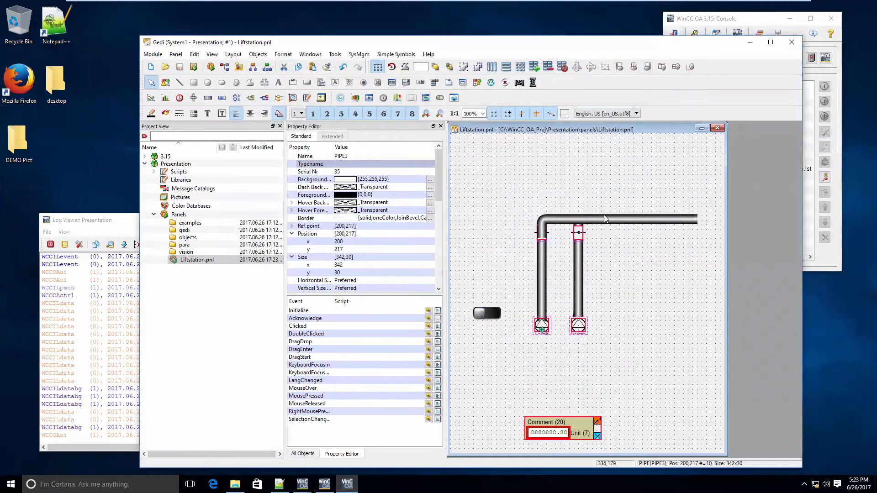
{"action": "left_click", "coordinate": [194, 67]}
{"action": "left_click", "coordinate": [353, 279]}
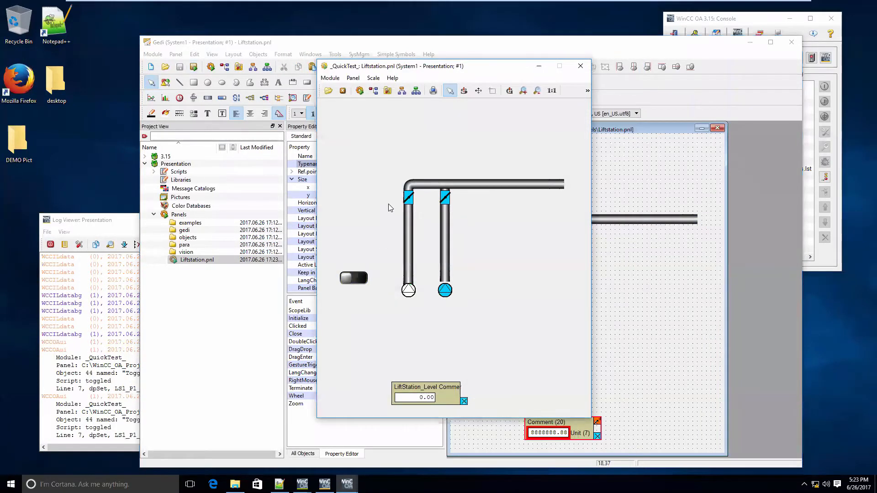
{"action": "left_click", "coordinate": [580, 66]}
Check the datapoint assigned to the flap on the left pipe and accept its parametrization
{"action": "double_click", "coordinate": [542, 234]}
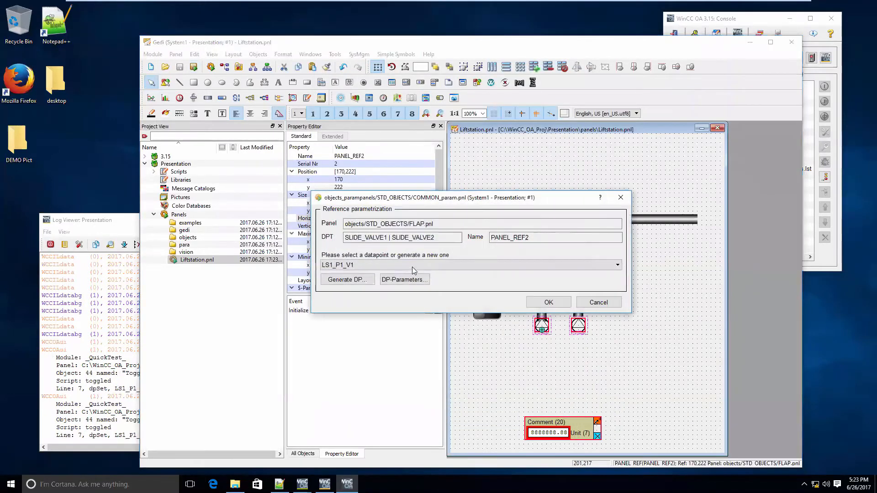
{"action": "left_click", "coordinate": [359, 279]}
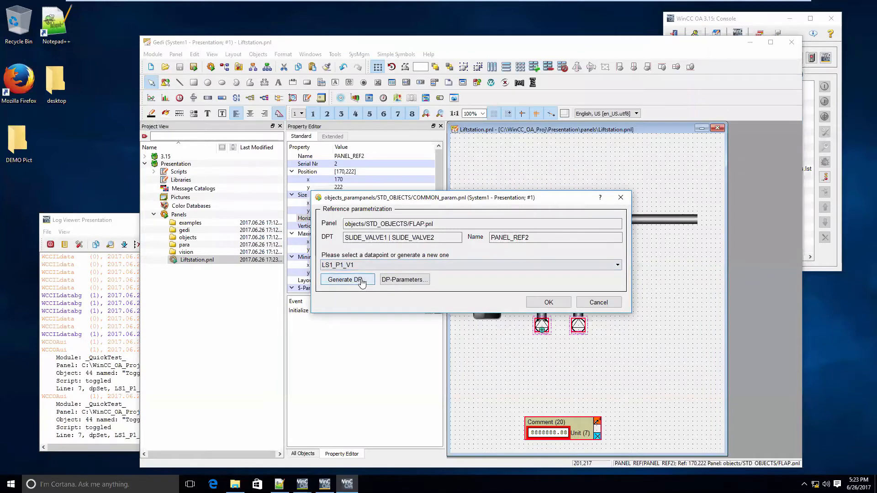
{"action": "left_click", "coordinate": [544, 303]}
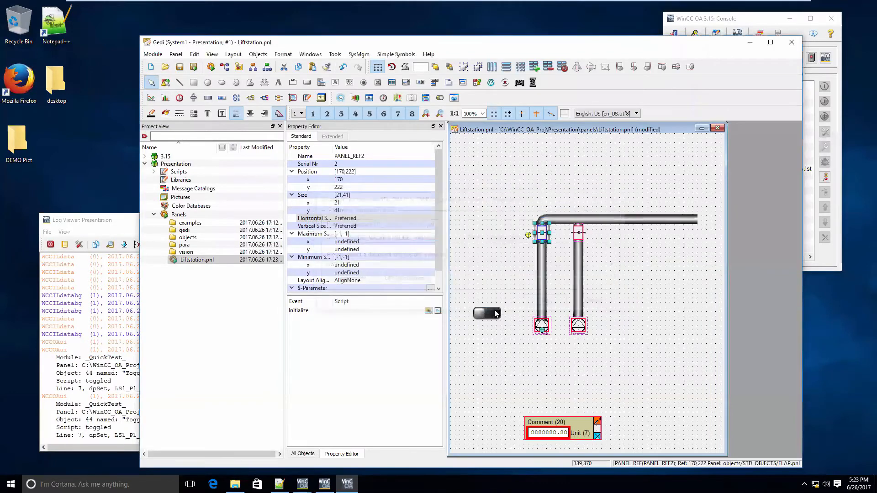
In the toggle switch's toggled script, replace the flap datapoint in the second dpSet call with LS1_P1_V1 from autocompletion
{"action": "double_click", "coordinate": [493, 311]}
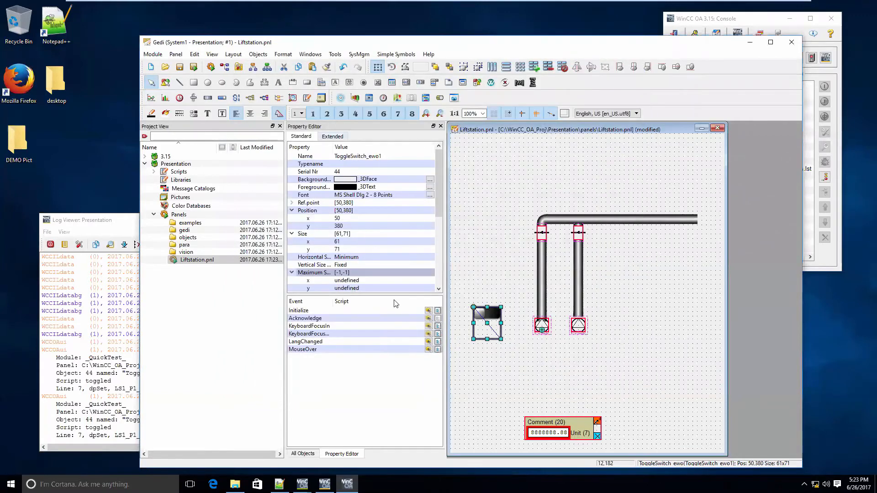
{"action": "left_click", "coordinate": [437, 311]}
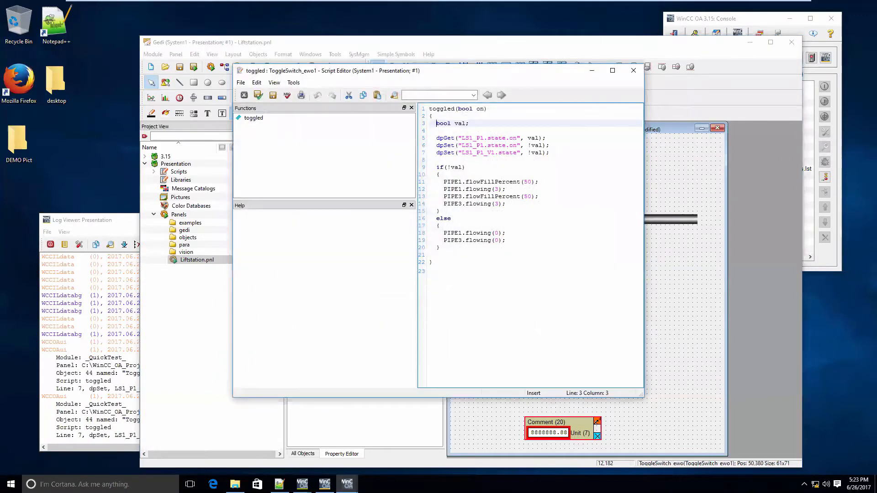
{"action": "left_click", "coordinate": [437, 160]}
{"action": "left_click_drag", "start_coordinate": [516, 153], "coordinate": [462, 153]}
{"action": "type", "text": ":"}
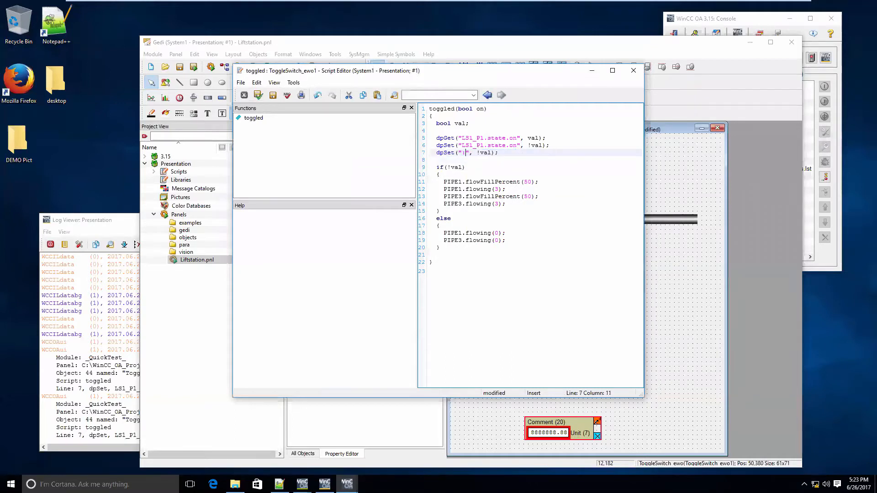
{"action": "key", "text": "BackSpace"}
{"action": "type", "text": "L"}
{"action": "key", "text": "ctrl+space"}
{"action": "key", "text": "Down"}
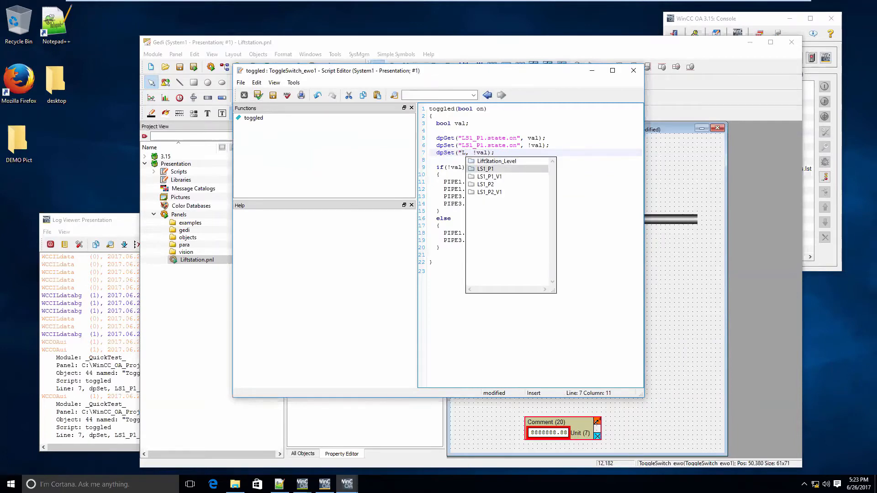
{"action": "key", "text": "Down"}
{"action": "key", "text": "Return"}
Extend the datapoint in the second dpSet call to LS1_P1_V1.state.open with a closing quote, then save the script and close its editor
{"action": "key", "text": "Down"}
{"action": "key", "text": "Down"}
{"action": "key", "text": "Down"}
{"action": "key", "text": "Down"}
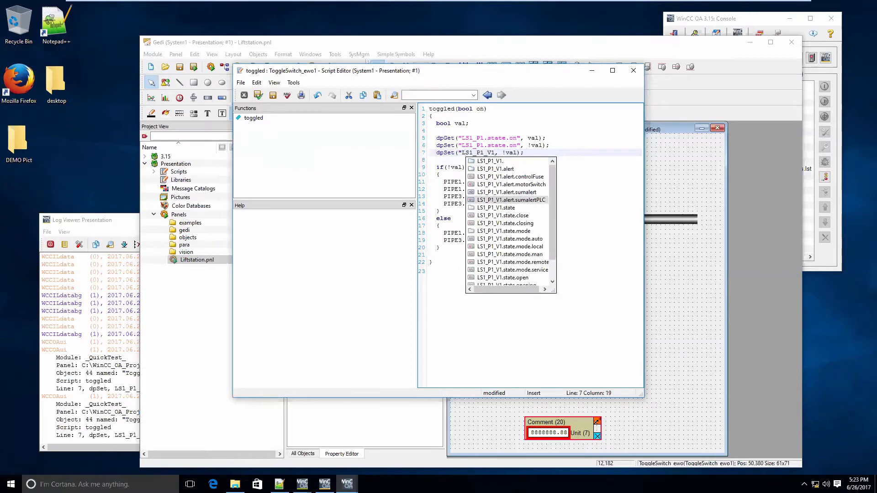
{"action": "key", "text": "Down"}
{"action": "key", "text": "Down"}
{"action": "key", "text": "Down"}
{"action": "key", "text": "Down"}
{"action": "key", "text": "Down"}
{"action": "key", "text": "Down"}
{"action": "key", "text": "Down"}
{"action": "key", "text": "Down"}
{"action": "key", "text": "Down"}
{"action": "key", "text": "Down"}
{"action": "key", "text": "Down"}
{"action": "key", "text": "Down"}
{"action": "key", "text": "Down"}
{"action": "key", "text": "Up"}
{"action": "key", "text": "Up"}
{"action": "key", "text": "Up"}
{"action": "key", "text": "Return"}
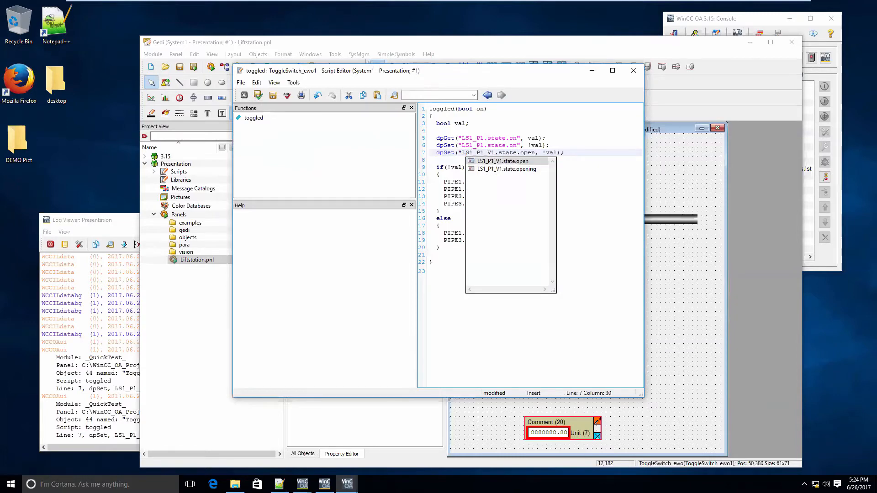
{"action": "type", "text": "\""}
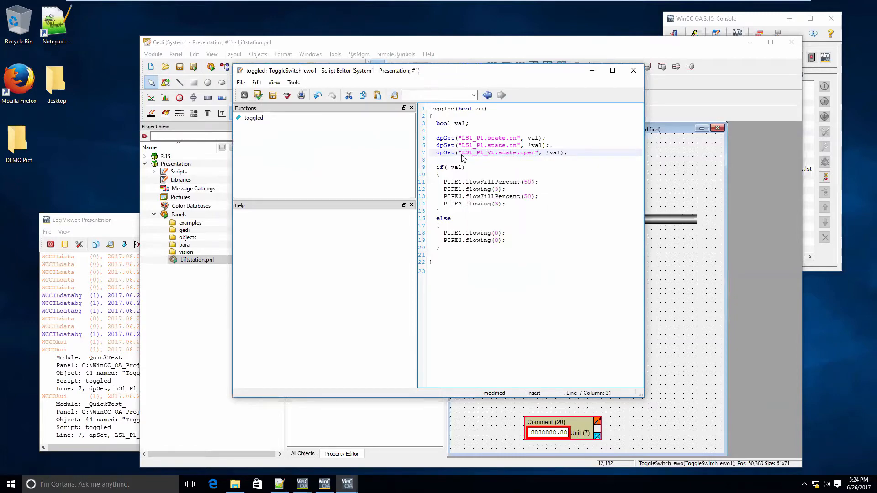
{"action": "left_click", "coordinate": [259, 94]}
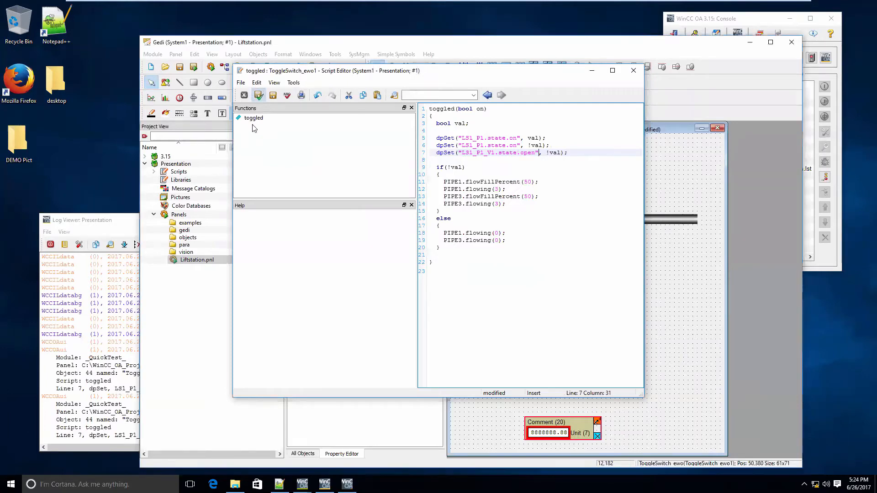
Quick-test the Liftstation panel again by flipping the toggle switch to check the left flap's response
{"action": "left_click", "coordinate": [194, 67]}
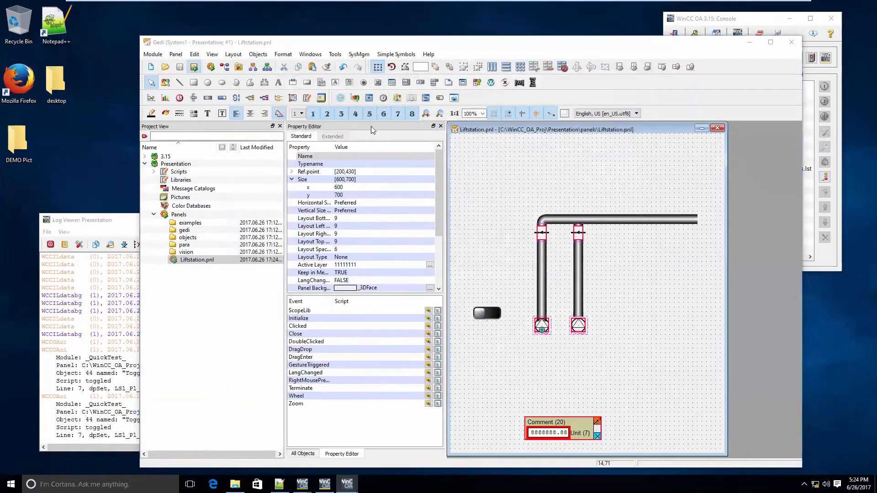
{"action": "left_click", "coordinate": [357, 279]}
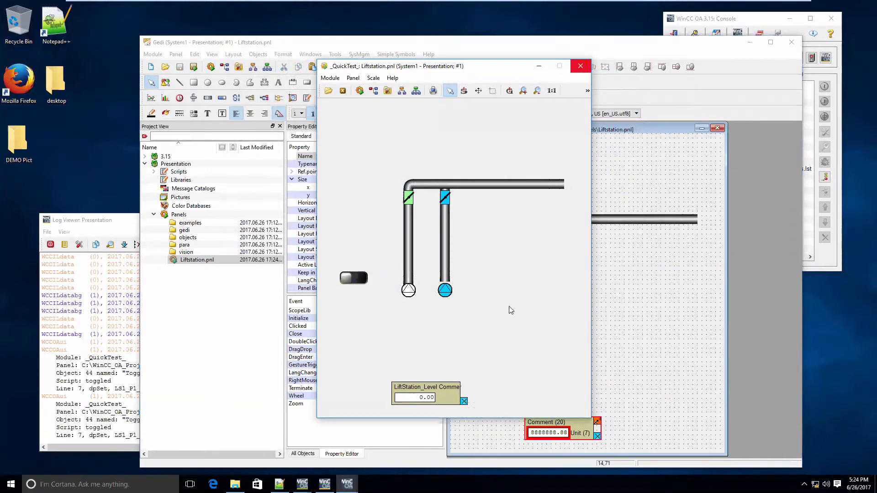
Copy the toggle switch and place the duplicate beside the right pump at about x 372, y 370
{"action": "left_click", "coordinate": [473, 339]}
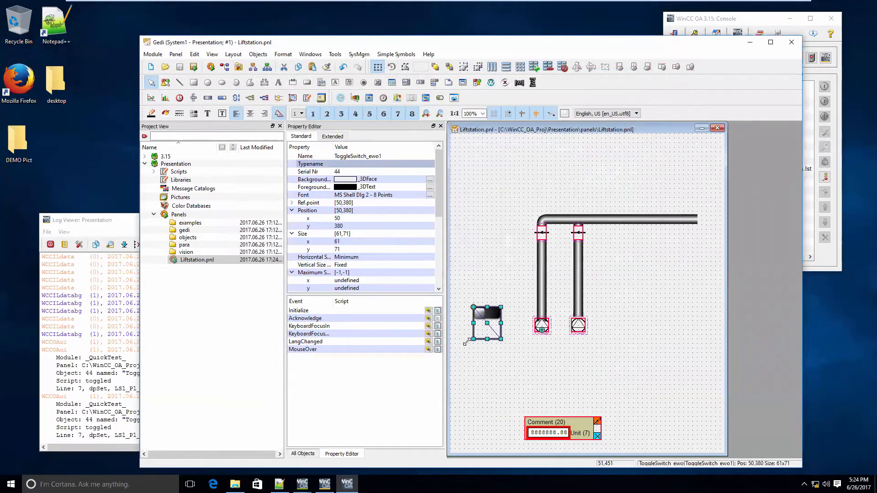
{"action": "key", "text": "ctrl+v"}
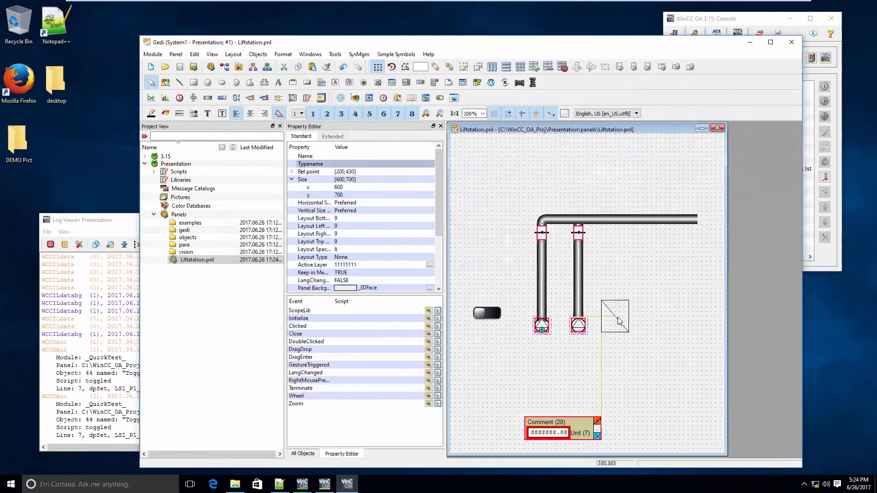
{"action": "left_click", "coordinate": [634, 322]}
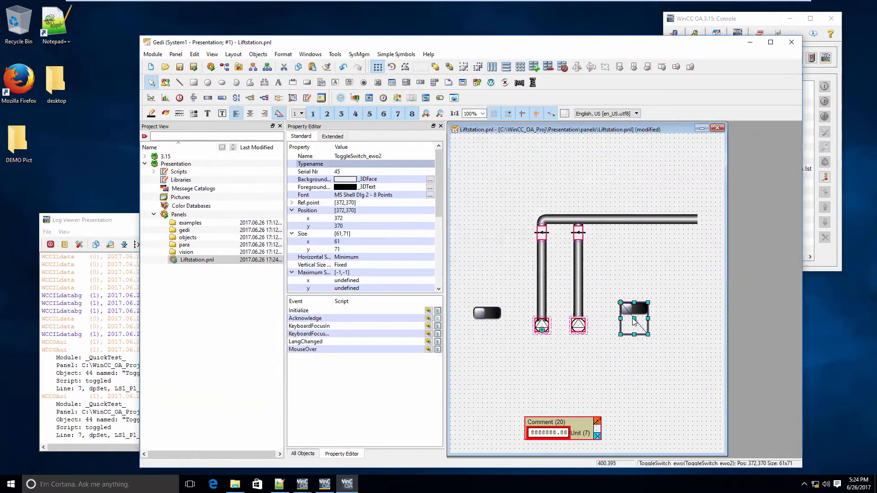
In the copied switch's toggled script, change LS1_P1 to LS1_P2 in the dpGet call and both dpSet calls
{"action": "left_click", "coordinate": [333, 136]}
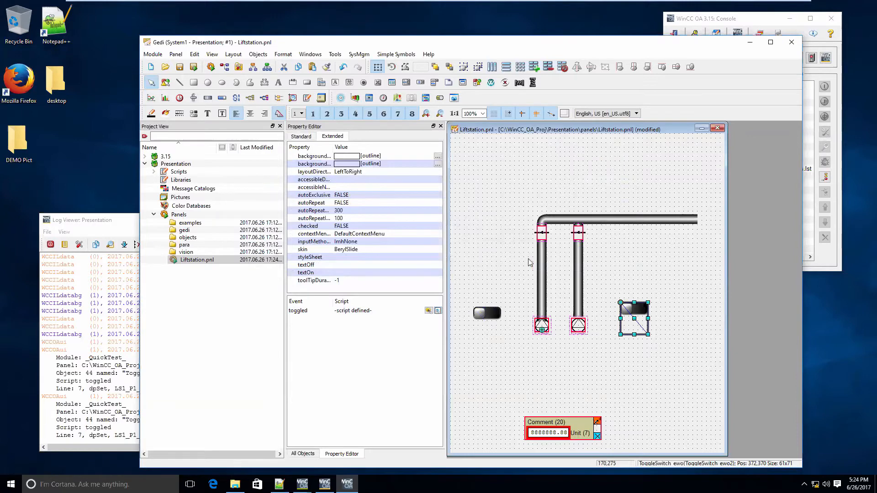
{"action": "double_click", "coordinate": [382, 311]}
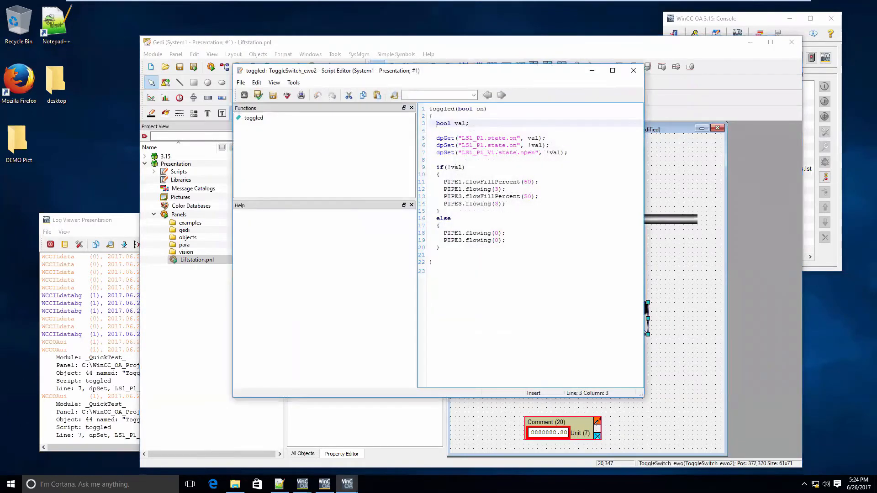
{"action": "left_click", "coordinate": [437, 138]}
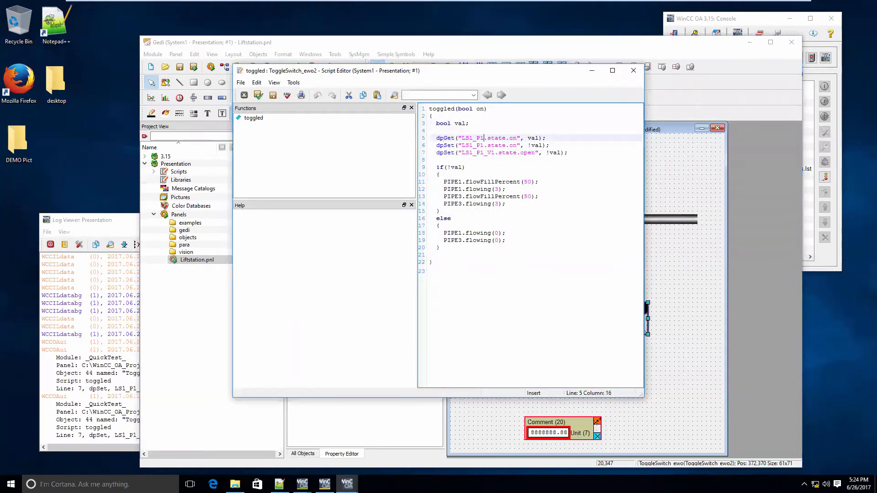
{"action": "key", "text": "BackSpace"}
{"action": "type", "text": "2"}
{"action": "key", "text": "Down"}
Change PIPE1 to PIPE2 in the if and else blocks of the copied script, then save it and close the editor
{"action": "key", "text": "Down"}
{"action": "key", "text": "BackSpace"}
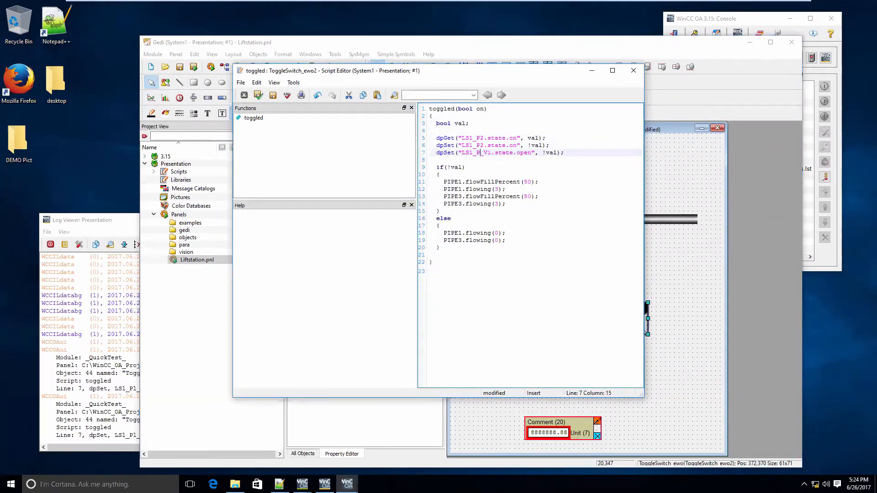
{"action": "type", "text": "2"}
{"action": "key", "text": "Down"}
{"action": "key", "text": "Down"}
{"action": "key", "text": "Down"}
{"action": "key", "text": "Down"}
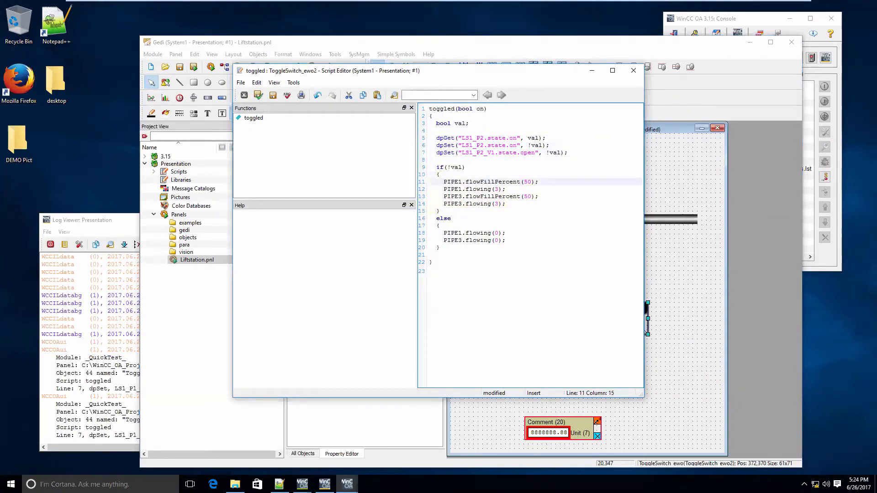
{"action": "key", "text": "BackSpace"}
{"action": "type", "text": "2"}
{"action": "key", "text": "Down"}
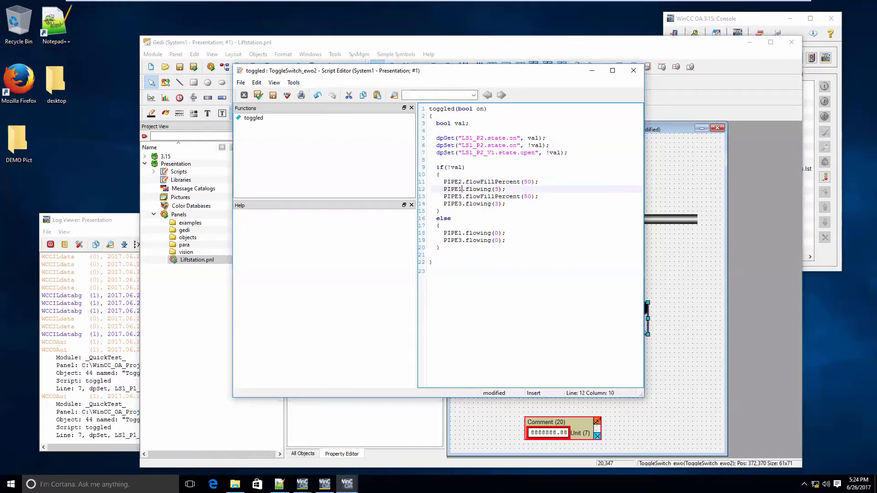
{"action": "key", "text": "Down"}
{"action": "key", "text": "Down"}
{"action": "key", "text": "Down"}
{"action": "key", "text": "Down"}
{"action": "key", "text": "Down"}
{"action": "key", "text": "Down"}
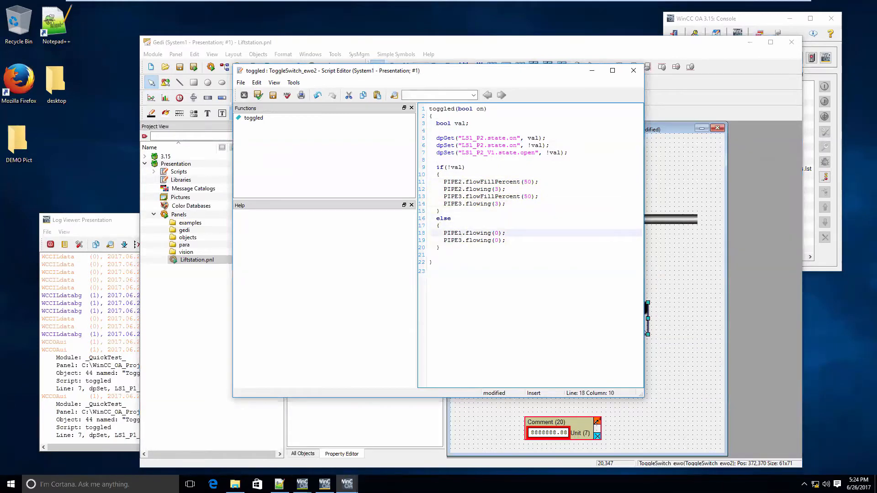
{"action": "key", "text": "BackSpace"}
{"action": "type", "text": "2"}
{"action": "left_click", "coordinate": [259, 95]}
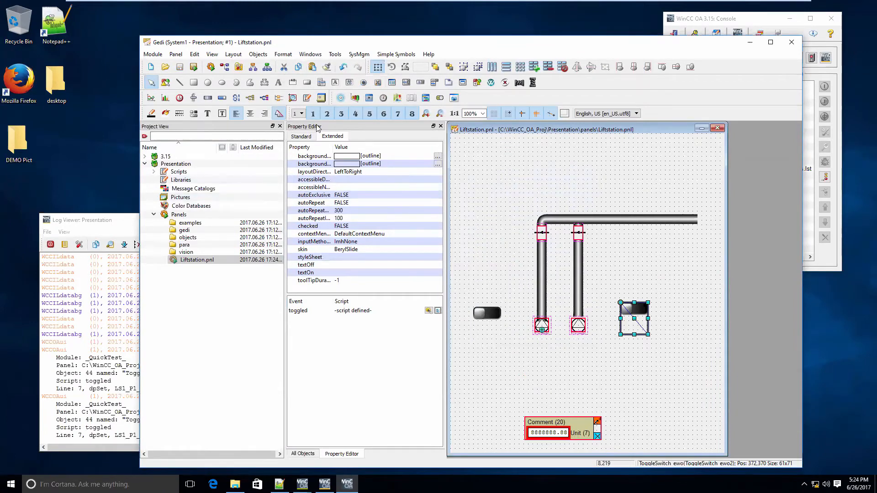
Insert a Pillar_solid indicator from the STD_INDICATORS catalog over the left pump
{"action": "left_click", "coordinate": [296, 454]}
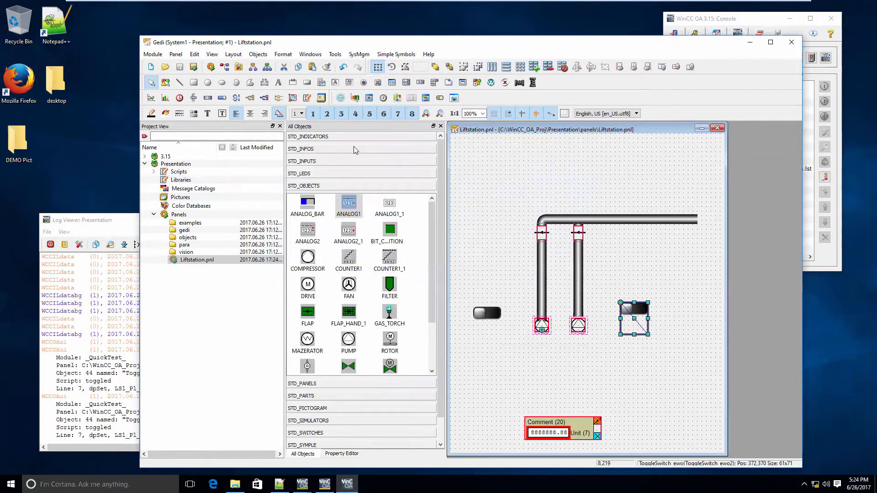
{"action": "left_click", "coordinate": [347, 136]}
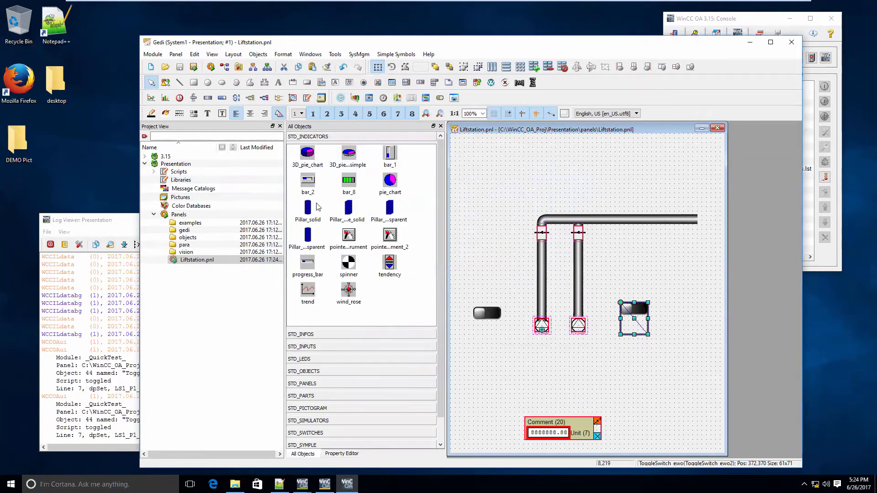
{"action": "left_click_drag", "start_coordinate": [308, 209], "coordinate": [550, 347]}
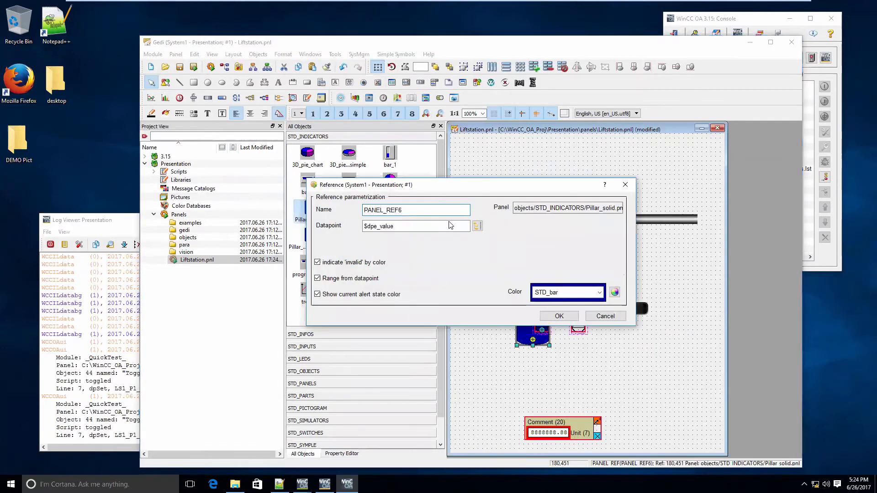
Link the pillar indicator to the ANALOG1 datapoint element System1:LiftStation_Level.value and accept its parametrization
{"action": "left_click", "coordinate": [475, 227]}
{"action": "left_click", "coordinate": [323, 291]}
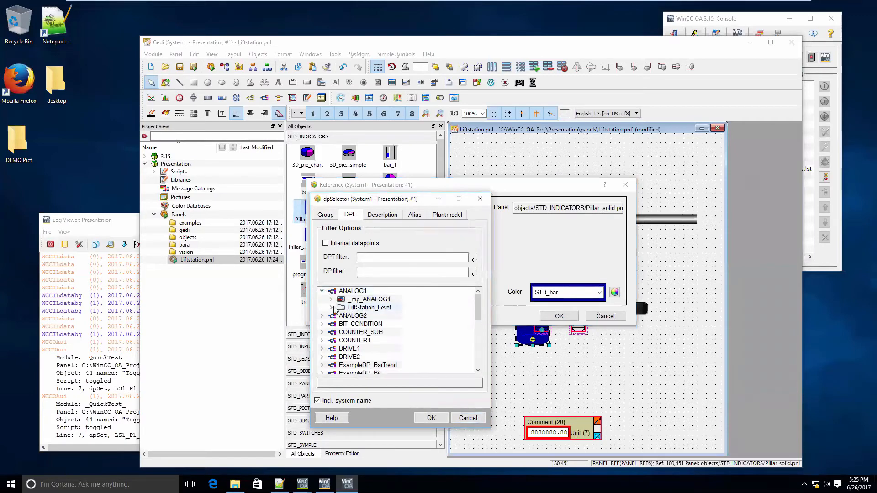
{"action": "left_click", "coordinate": [332, 307]}
{"action": "left_click", "coordinate": [363, 334]}
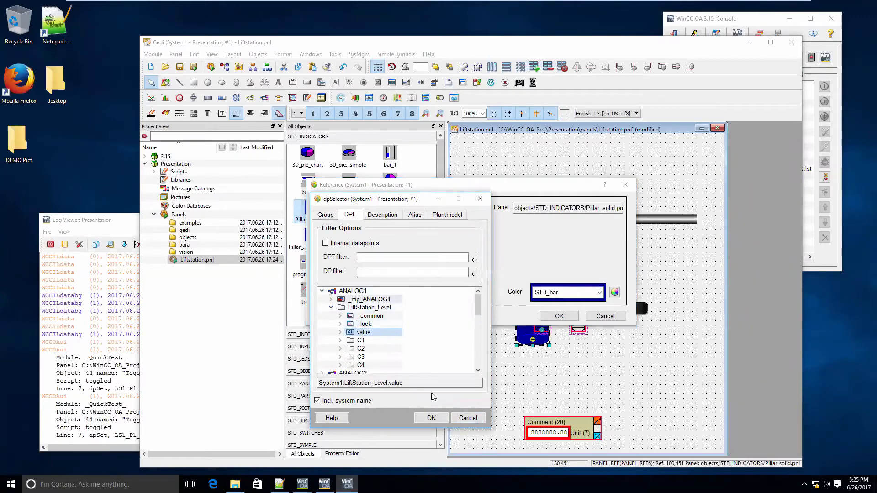
{"action": "key", "text": "Return"}
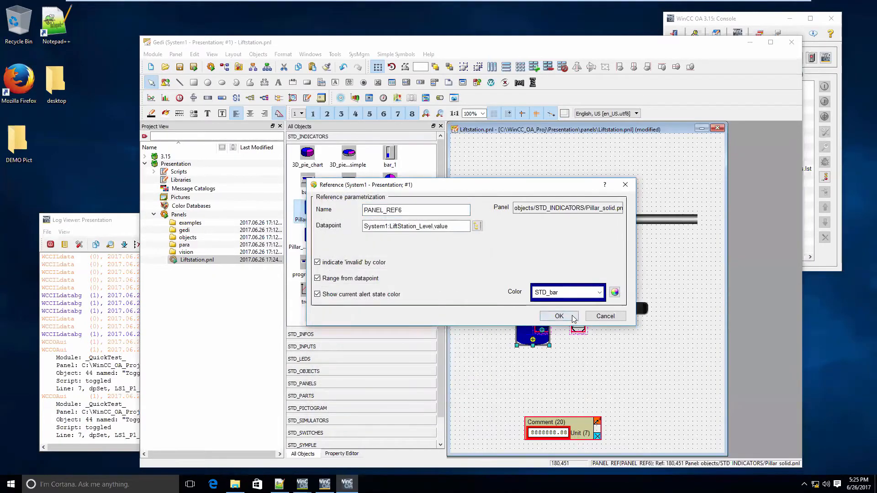
{"action": "left_click", "coordinate": [555, 315]}
Widen the pillar indicator to span both pumps and send it to the back
{"action": "left_click_drag", "start_coordinate": [552, 311], "coordinate": [606, 309]}
{"action": "right_click", "coordinate": [572, 293]}
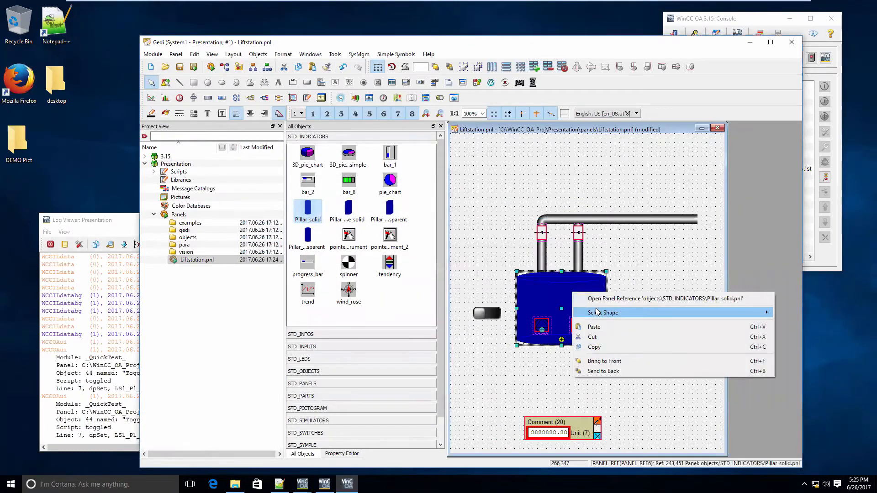
{"action": "left_click", "coordinate": [609, 374]}
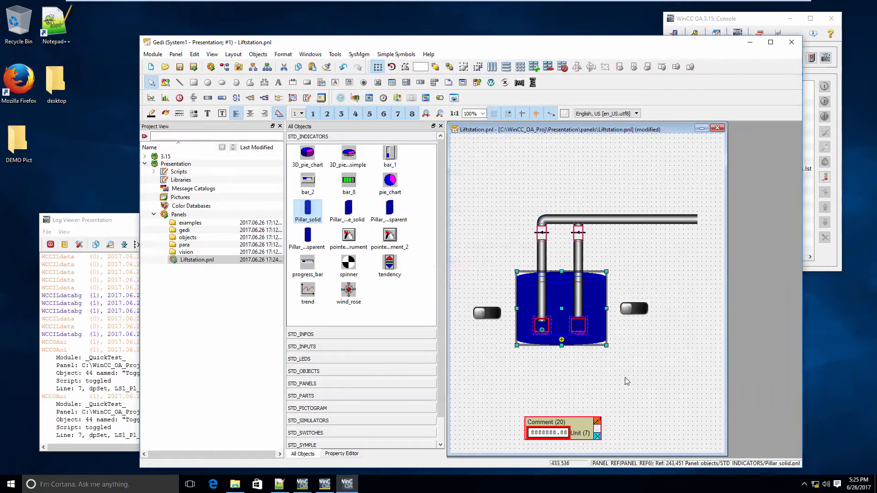
Save and quick-test the Liftstation panel, operate the switches of both pumps, and close the test window
{"action": "left_click", "coordinate": [194, 67]}
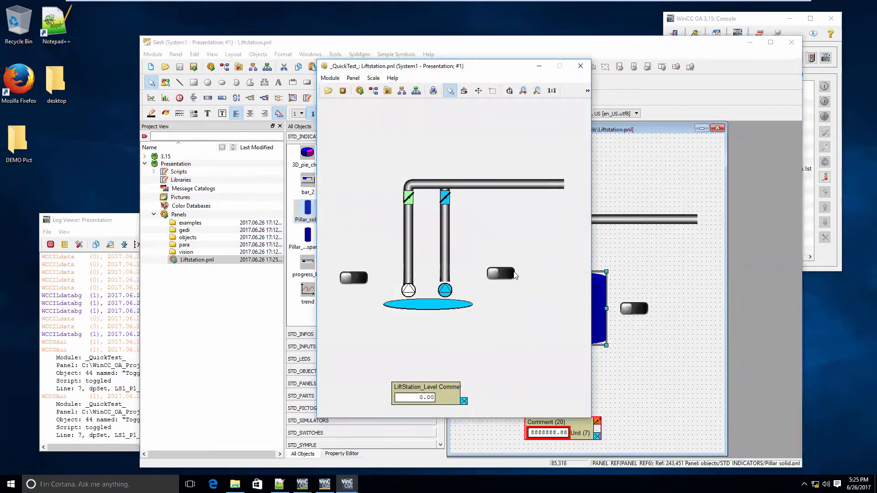
{"action": "left_click", "coordinate": [500, 273]}
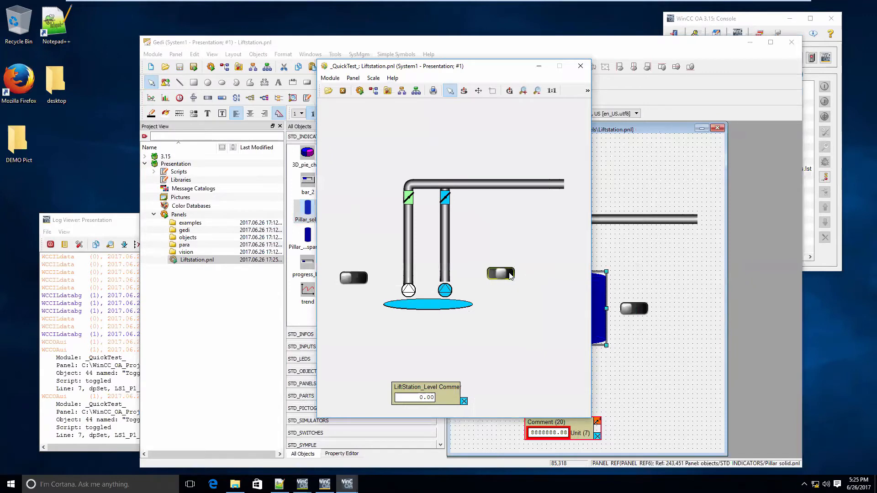
{"action": "left_click", "coordinate": [351, 278]}
{"action": "left_click", "coordinate": [350, 278]}
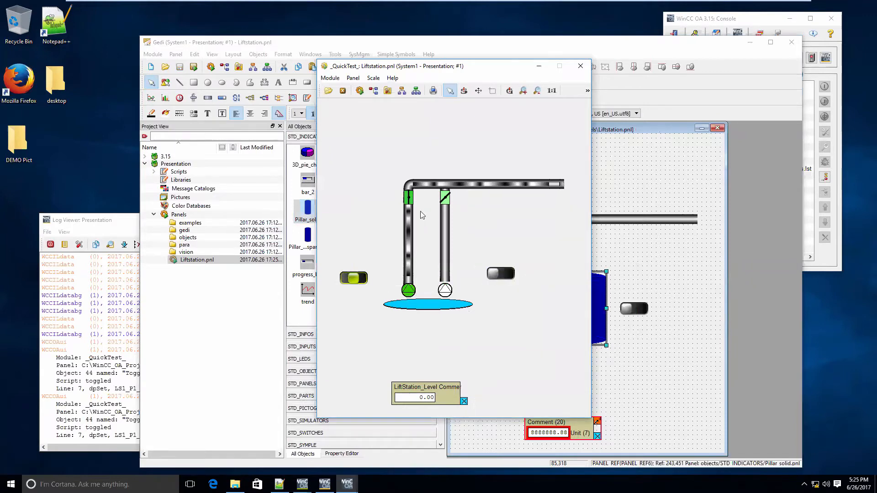
{"action": "left_click", "coordinate": [580, 66]}
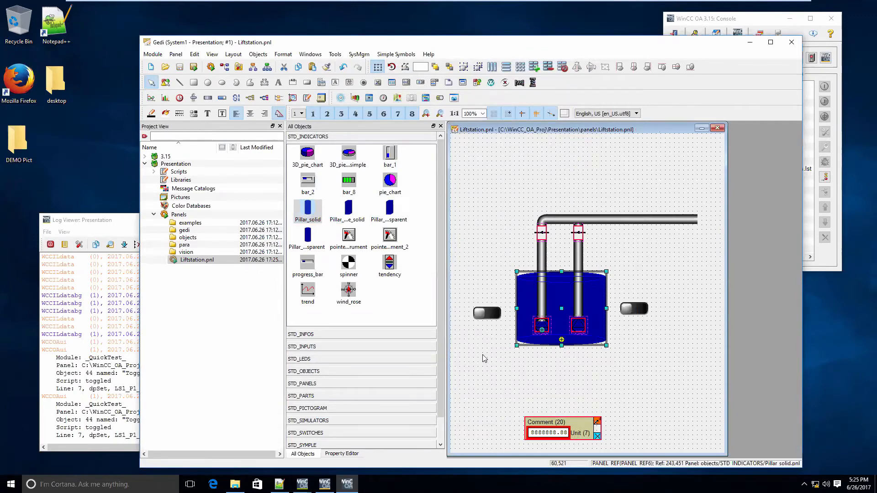
Insert a SineSim simulator from the STD_SIMULATORS catalog above the pipes, linked to the ANALOG1 element System1:LiftStation_Level.value, and quick-test the panel
{"action": "left_click", "coordinate": [322, 420]}
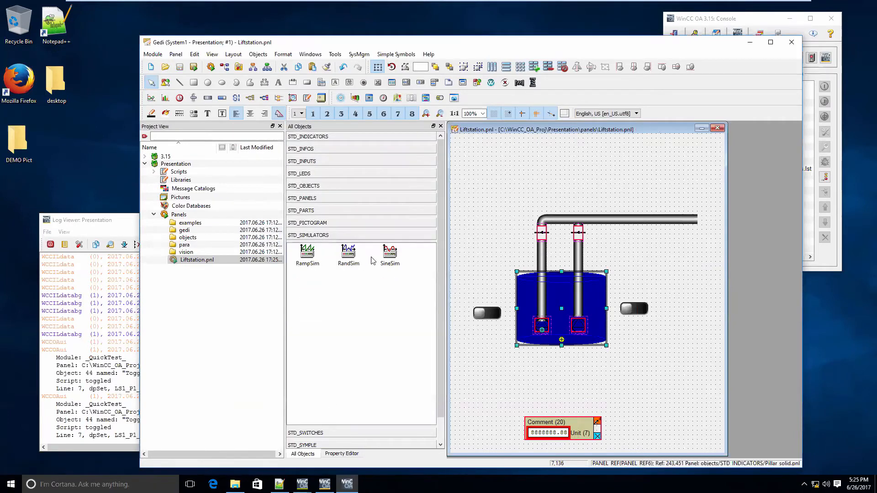
{"action": "left_click_drag", "start_coordinate": [440, 215], "coordinate": [499, 139]}
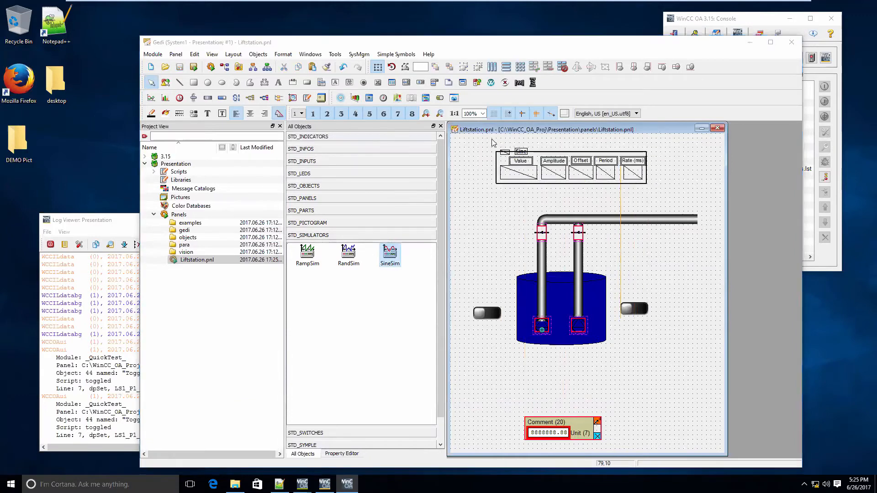
{"action": "left_click", "coordinate": [478, 225]}
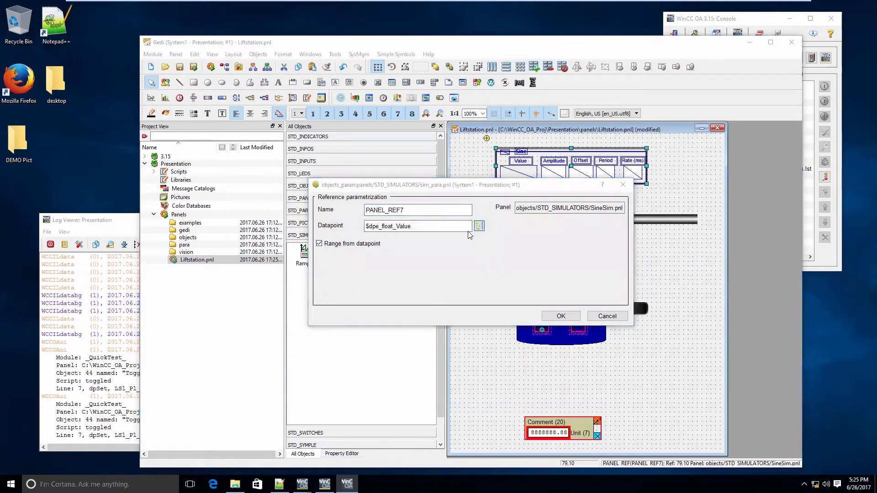
{"action": "left_click", "coordinate": [324, 291]}
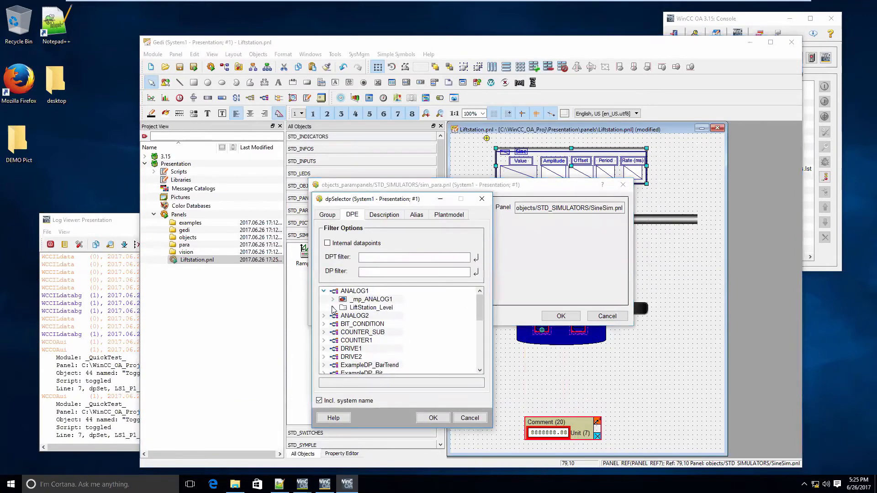
{"action": "left_click", "coordinate": [333, 307]}
{"action": "left_click", "coordinate": [359, 333]}
{"action": "left_click", "coordinate": [433, 418]}
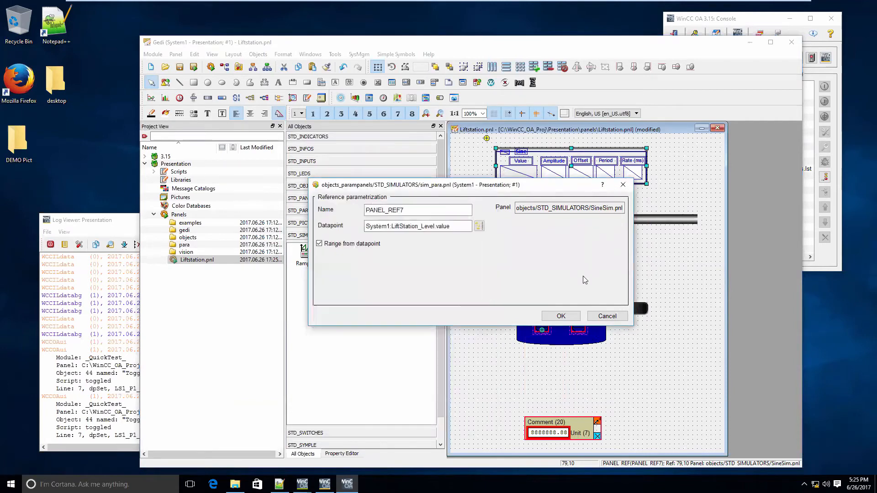
{"action": "left_click", "coordinate": [561, 316]}
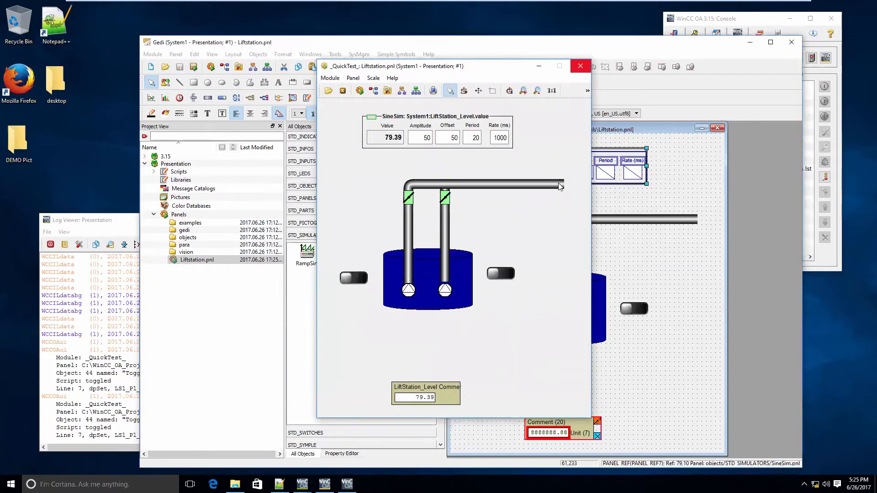
{"action": "left_click", "coordinate": [581, 66]}
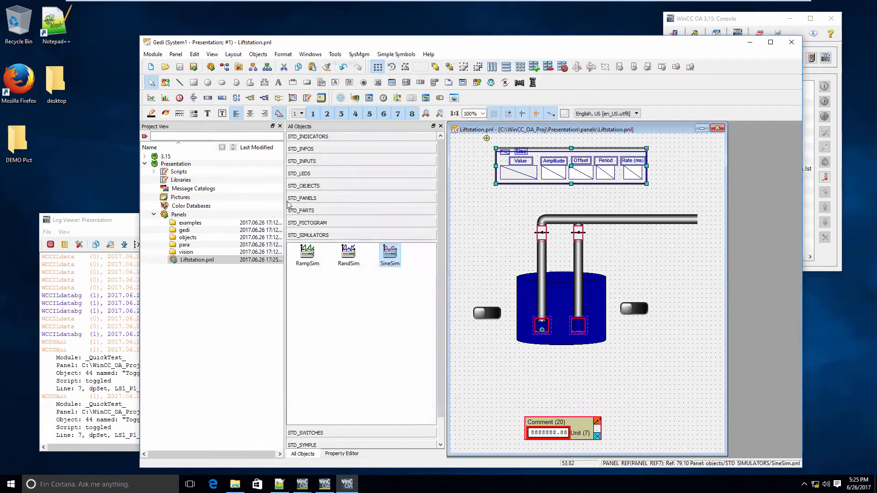
In File Explorer, move KaasmSplash.png and pump_station_bg_new_2.png from the desktop folder DEMO Pict into the Presentation project's pictures folder
{"action": "left_click", "coordinate": [90, 227]}
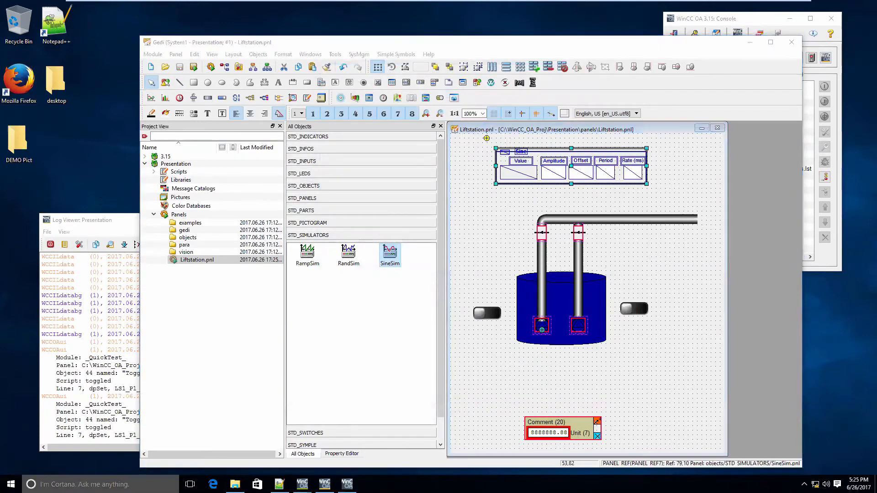
{"action": "left_click", "coordinate": [235, 484]}
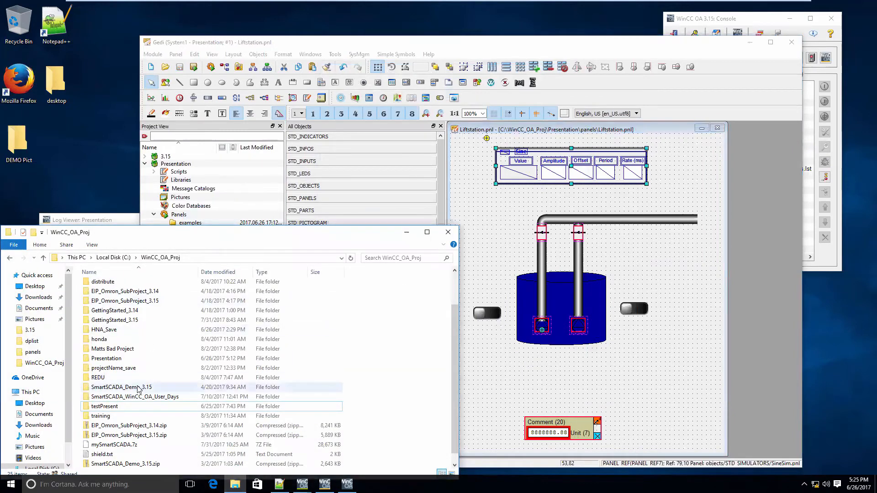
{"action": "double_click", "coordinate": [120, 359]}
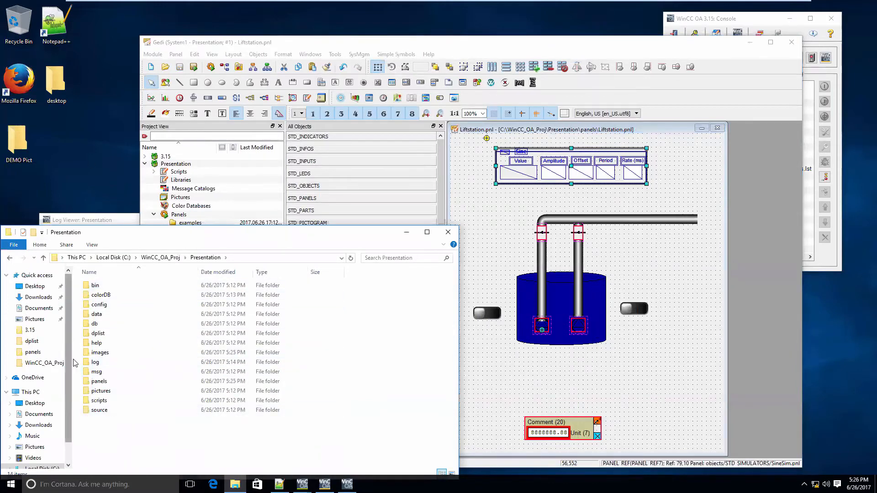
{"action": "double_click", "coordinate": [100, 391]}
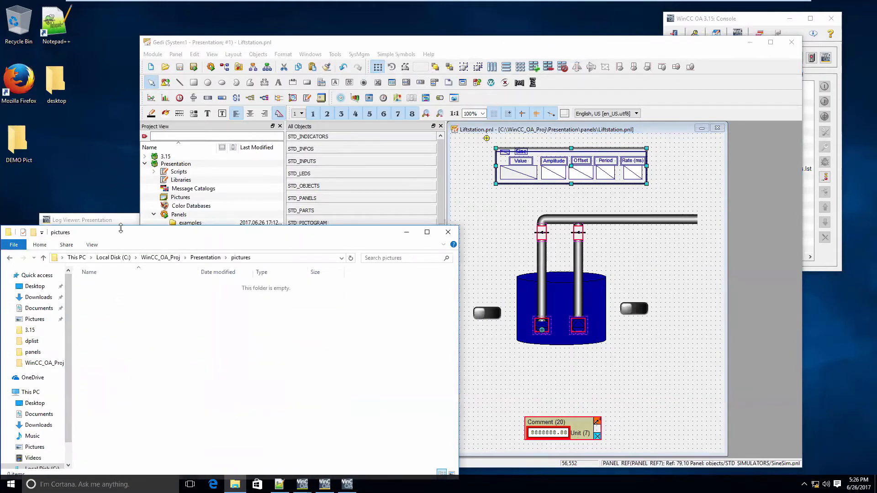
{"action": "left_click", "coordinate": [19, 142]}
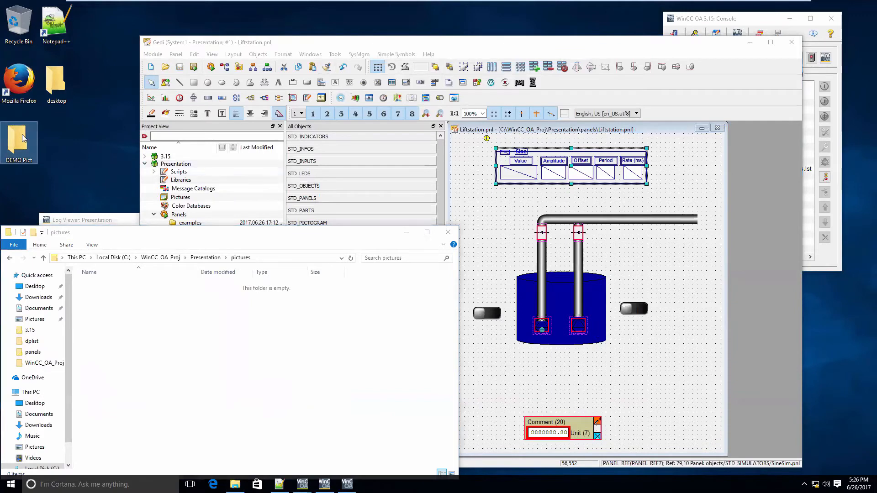
{"action": "double_click", "coordinate": [23, 138]}
{"action": "left_click_drag", "start_coordinate": [108, 56], "coordinate": [251, 141]}
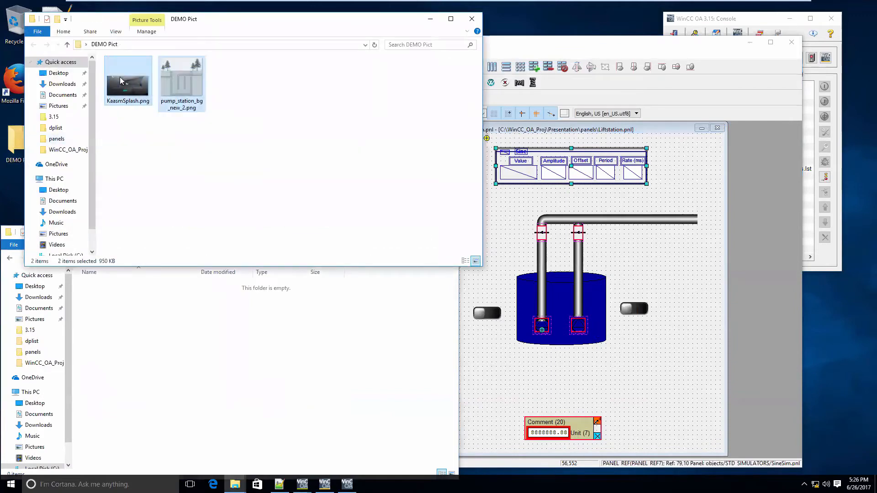
{"action": "left_click_drag", "start_coordinate": [121, 80], "coordinate": [251, 337]}
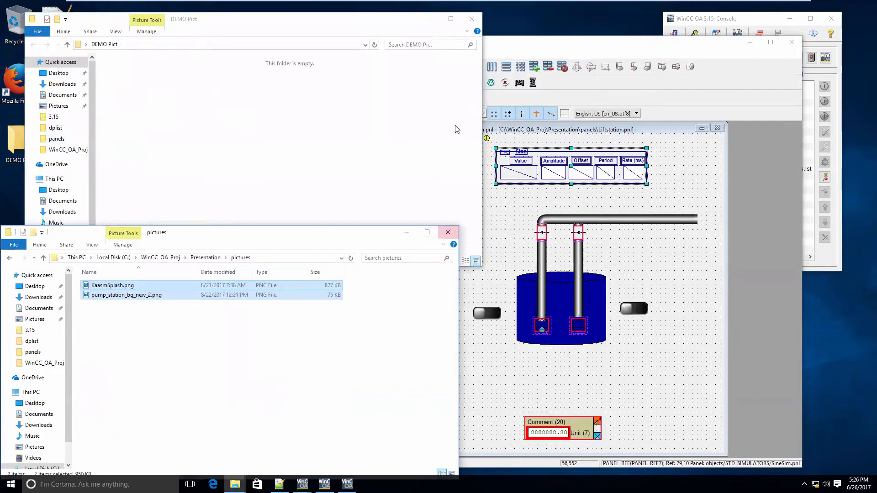
Back in Gedi, set the Liftstation panel's background image to pump_station_bg_new_2.png from the project's pictures
{"action": "left_click", "coordinate": [572, 46]}
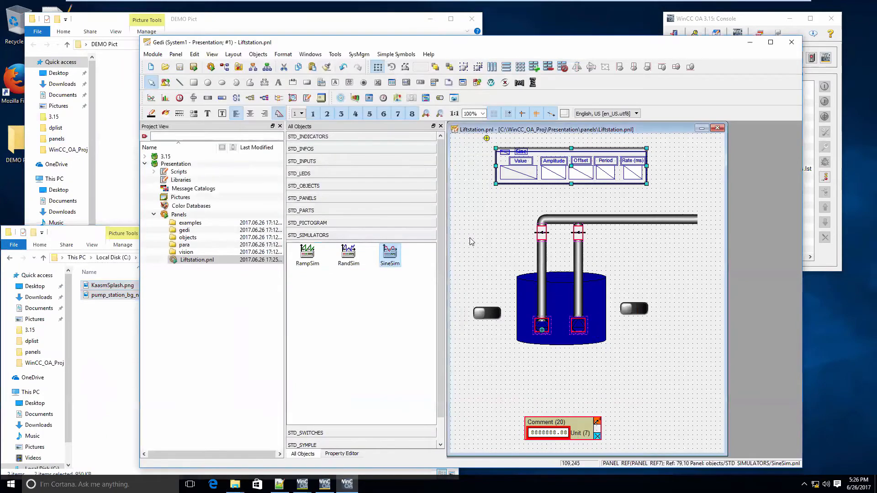
{"action": "left_click", "coordinate": [455, 266]}
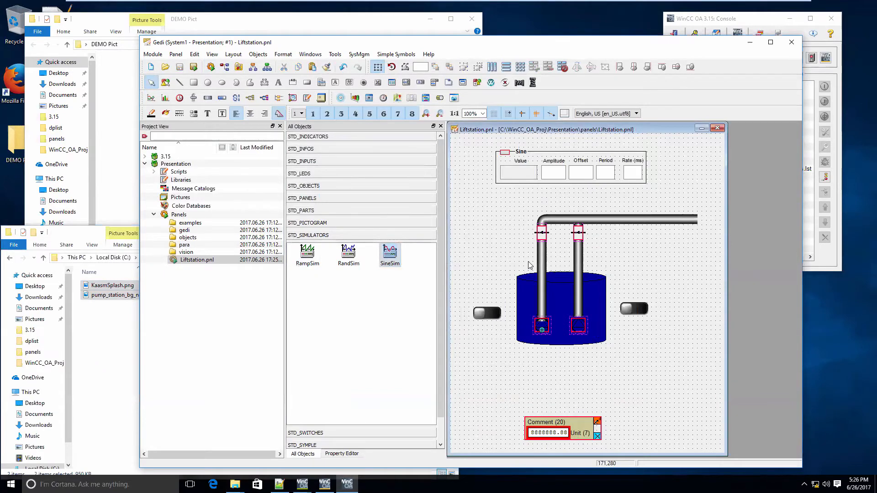
{"action": "left_click", "coordinate": [342, 453]}
{"action": "left_click", "coordinate": [430, 288]}
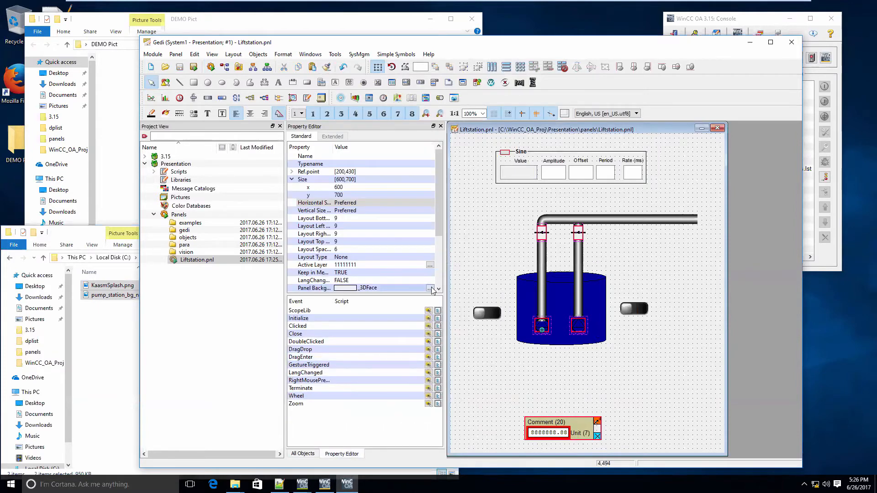
{"action": "left_click", "coordinate": [505, 304]}
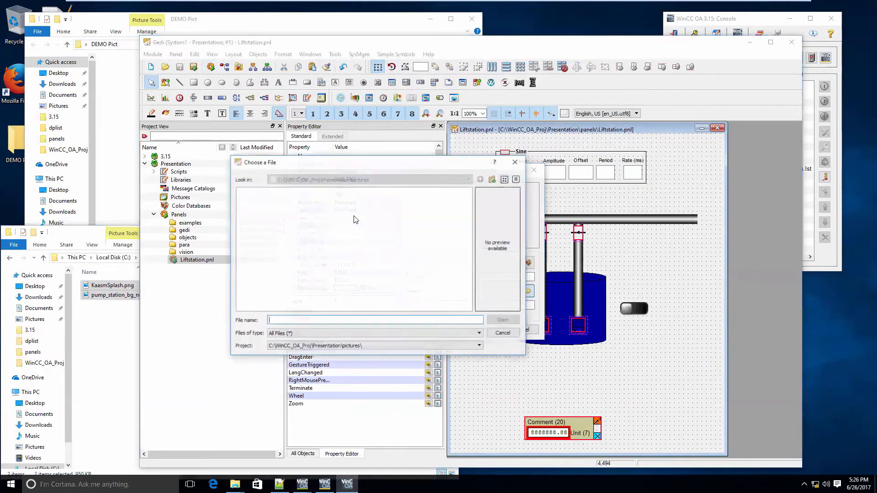
{"action": "left_click", "coordinate": [299, 201]}
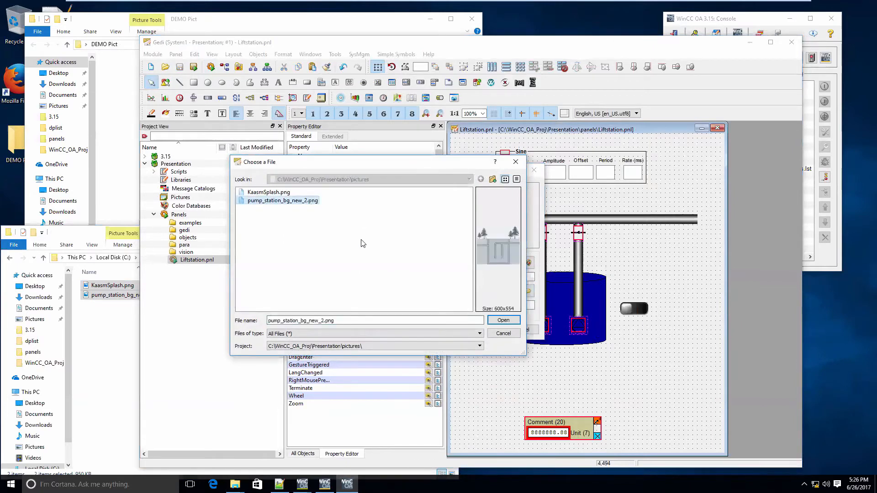
{"action": "left_click", "coordinate": [503, 321]}
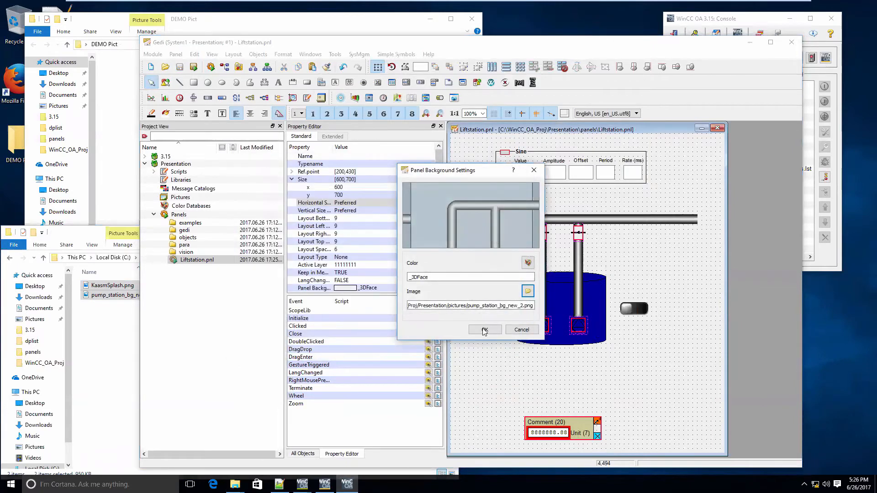
{"action": "left_click", "coordinate": [484, 329]}
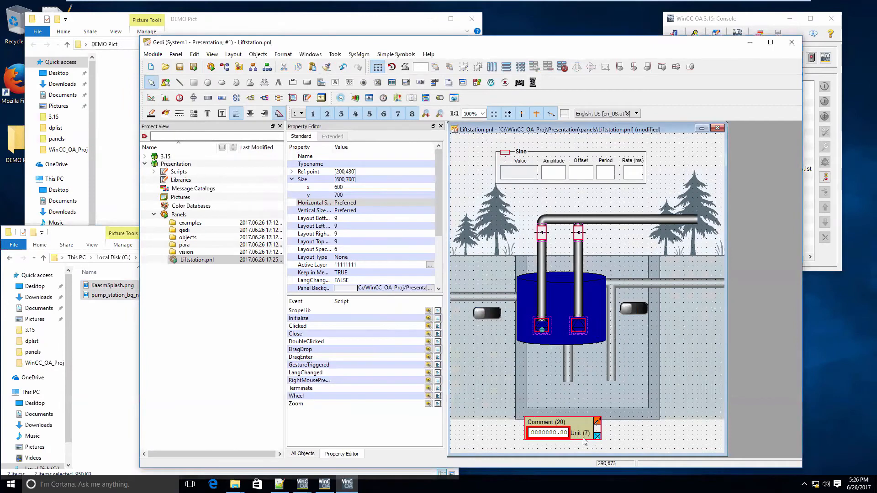
Move the analog level display below the background's pit, and shift the pumps, pipes, flaps, right switch and simulator down and right onto the background's piping
{"action": "left_click_drag", "start_coordinate": [585, 441], "coordinate": [605, 455]}
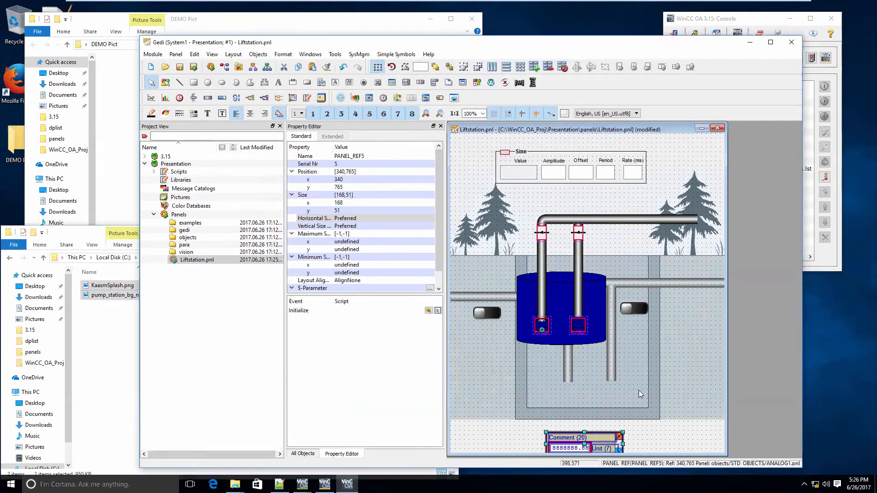
{"action": "left_click_drag", "start_coordinate": [703, 401], "coordinate": [559, 155]}
{"action": "key", "text": "Down"}
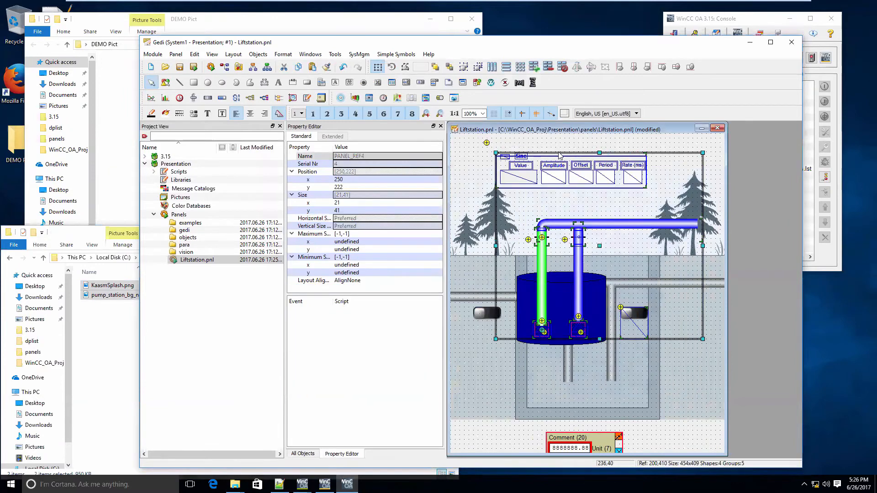
{"action": "key", "text": "Down"}
{"action": "key", "text": "Down"}
{"action": "key", "text": "Down"}
{"action": "key", "text": "Down"}
{"action": "key", "text": "Down"}
{"action": "key", "text": "Down"}
{"action": "key", "text": "Down"}
{"action": "key", "text": "Down"}
{"action": "key", "text": "Down"}
{"action": "key", "text": "Down"}
{"action": "key", "text": "Down"}
{"action": "key", "text": "Down"}
{"action": "key", "text": "Down"}
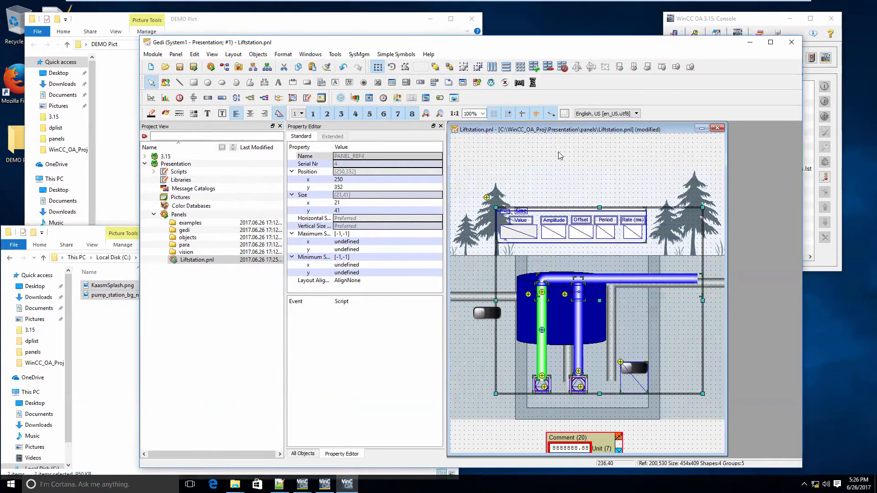
{"action": "key", "text": "Right"}
{"action": "key", "text": "Right"}
{"action": "key", "text": "Right"}
{"action": "key", "text": "Right"}
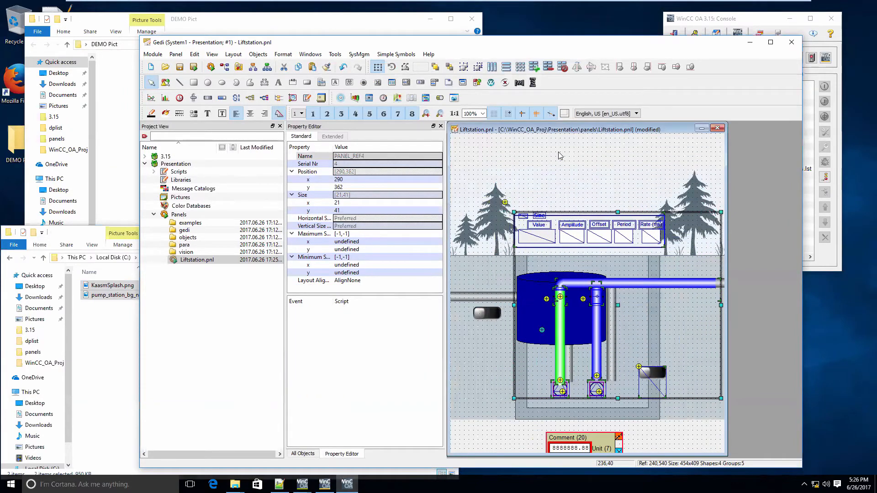
{"action": "key", "text": "Right"}
{"action": "key", "text": "Right"}
{"action": "key", "text": "Right"}
{"action": "key", "text": "Right"}
{"action": "key", "text": "Right"}
{"action": "key", "text": "Right"}
{"action": "key", "text": "Right"}
{"action": "key", "text": "Right"}
{"action": "key", "text": "Right"}
{"action": "key", "text": "Right"}
{"action": "key", "text": "Right"}
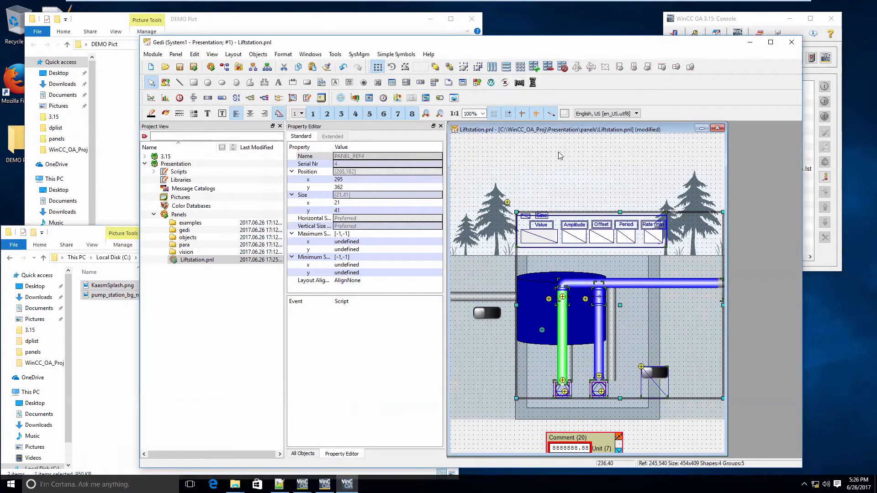
{"action": "key", "text": "Right"}
{"action": "key", "text": "Right"}
{"action": "key", "text": "Right"}
{"action": "key", "text": "Right"}
{"action": "key", "text": "Right"}
{"action": "key", "text": "Right"}
{"action": "key", "text": "Right"}
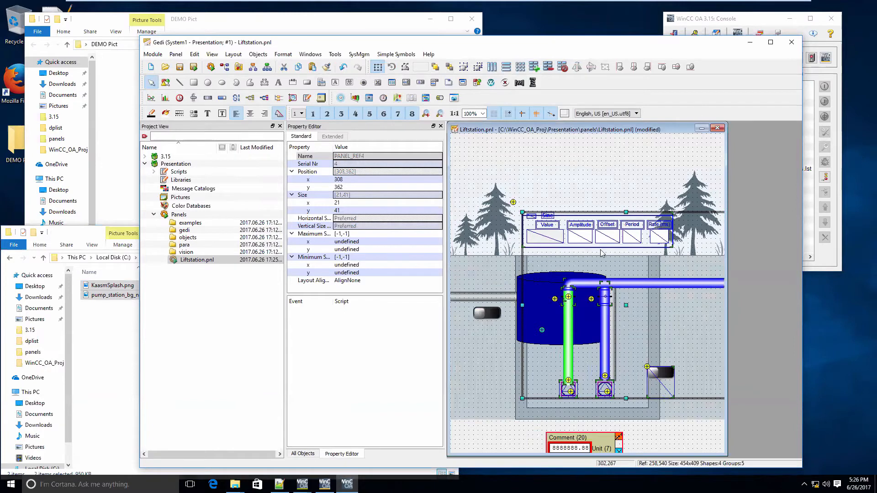
{"action": "left_click", "coordinate": [630, 271]}
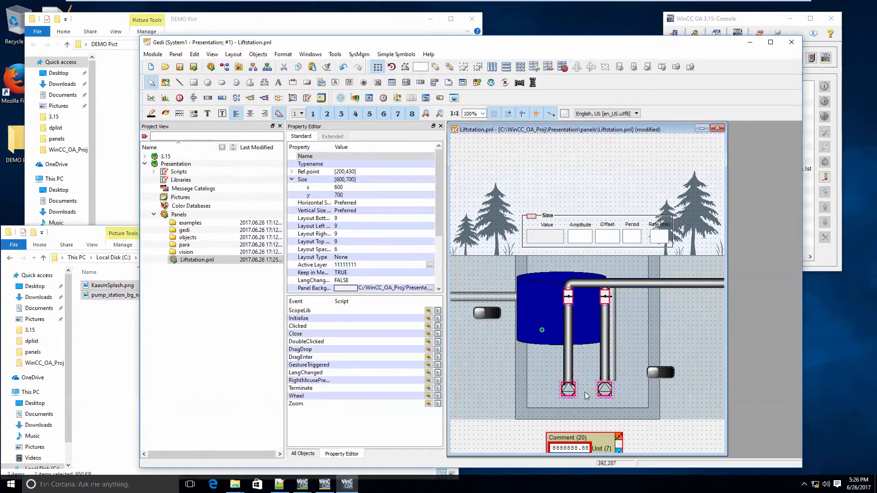
Shift the right pump with its vertical pipe and flap further right onto the background's vertical pipe, with the flap at x 323
{"action": "left_click_drag", "start_coordinate": [585, 393], "coordinate": [589, 409]}
{"action": "key", "text": "Right"}
{"action": "key", "text": "Right"}
{"action": "key", "text": "Right"}
{"action": "key", "text": "Right"}
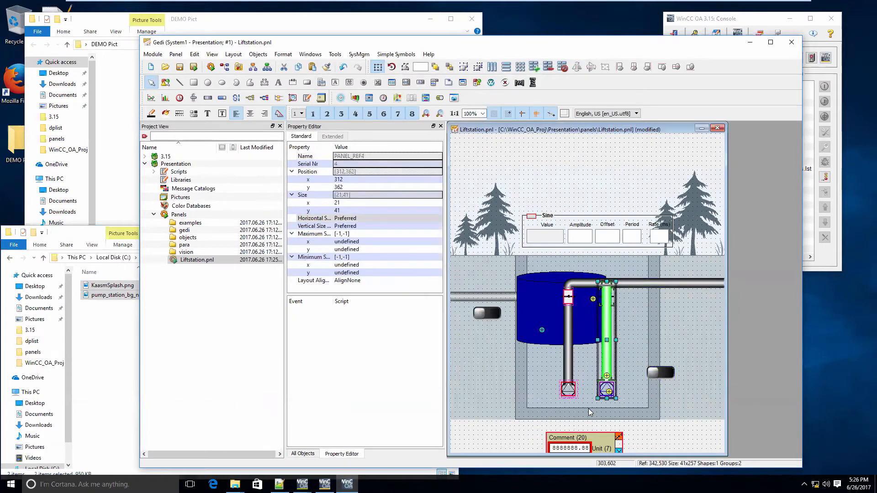
{"action": "key", "text": "Right"}
{"action": "key", "text": "Right"}
{"action": "key", "text": "Right"}
{"action": "key", "text": "Right"}
{"action": "key", "text": "Right"}
{"action": "key", "text": "Right"}
{"action": "key", "text": "Right"}
{"action": "key", "text": "Right"}
{"action": "key", "text": "Right"}
{"action": "key", "text": "Right"}
{"action": "key", "text": "Right"}
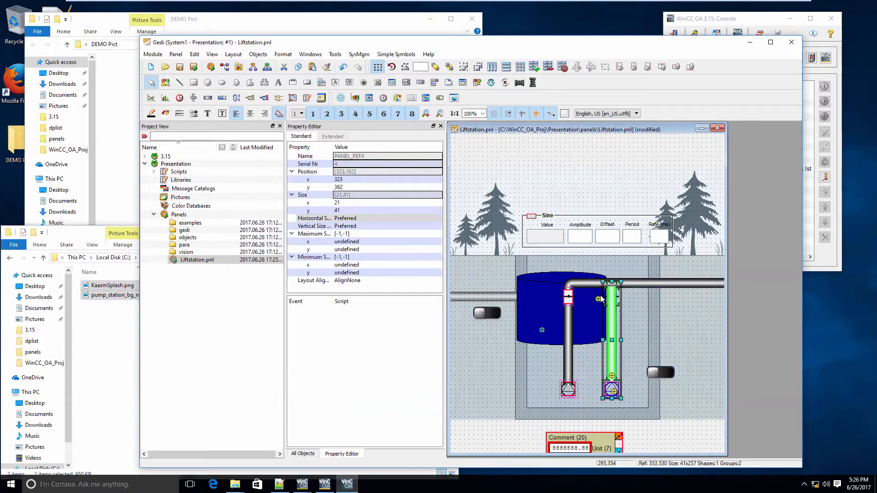
{"action": "left_click", "coordinate": [670, 325]}
Move the pillar level indicator down to the bottom of the pit and widen it to the pit's full inner width
{"action": "left_click", "coordinate": [543, 327]}
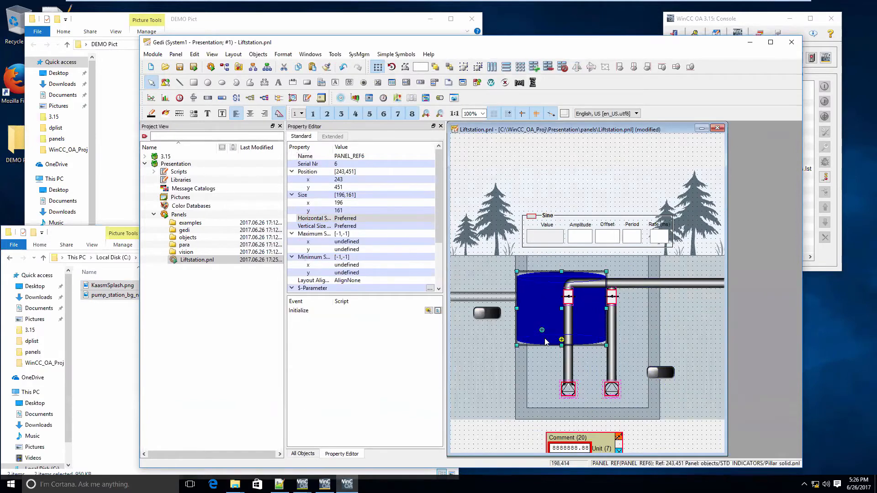
{"action": "left_click_drag", "start_coordinate": [545, 342], "coordinate": [565, 389]}
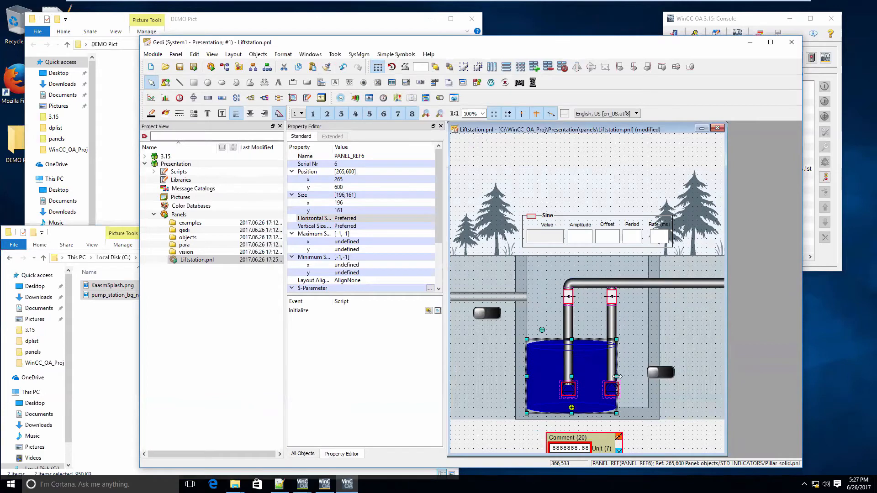
{"action": "left_click_drag", "start_coordinate": [616, 377], "coordinate": [710, 384]}
Place the toggle switches outside the pit on both sides, move the SineSim simulator up to position 109,46 between the trees, and save the panel
{"action": "left_click_drag", "start_coordinate": [476, 315], "coordinate": [475, 377]}
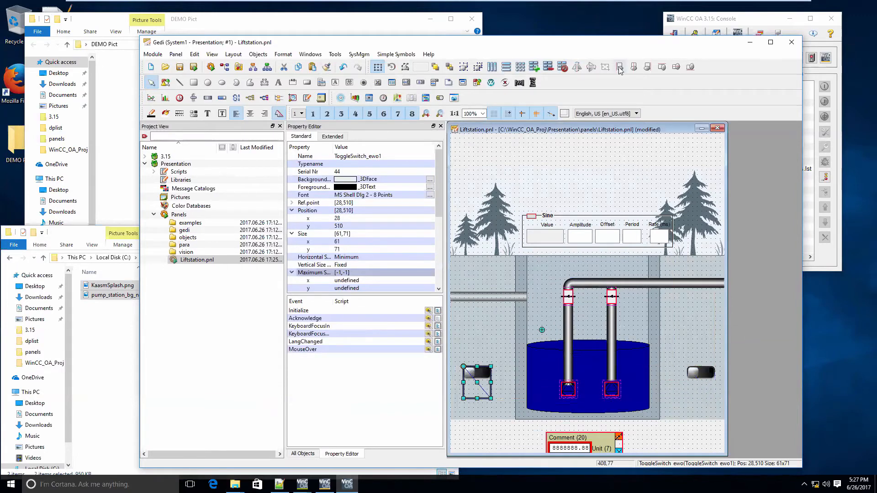
{"action": "left_click", "coordinate": [603, 224]}
{"action": "left_click_drag", "start_coordinate": [602, 200], "coordinate": [588, 181]}
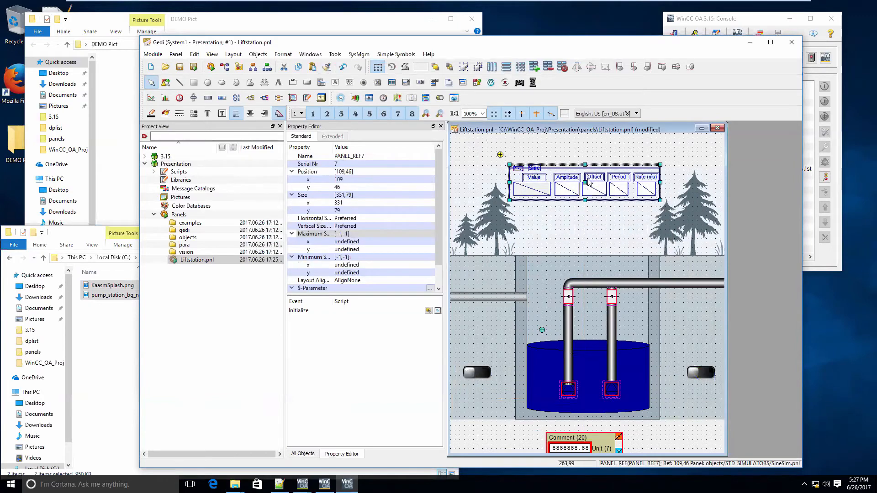
{"action": "left_click", "coordinate": [194, 67]}
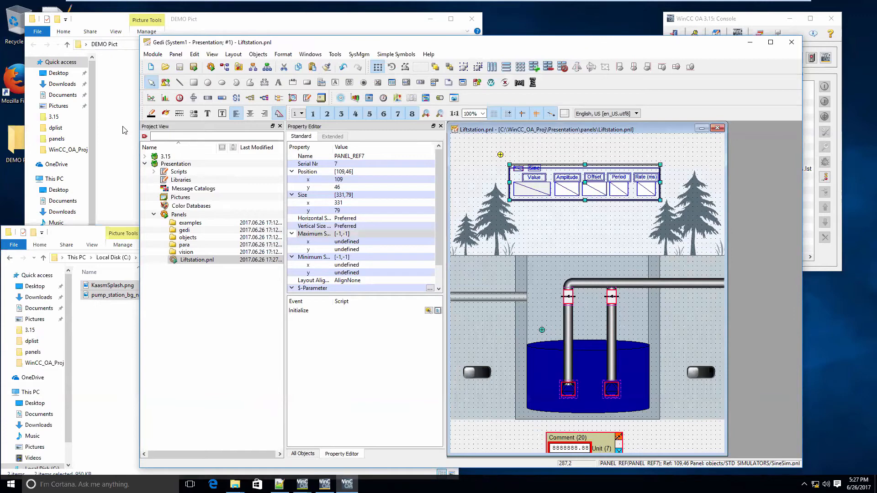
Start the panel topology design and apply ETMTREE-RESPONSIVE as the default screen template for all users
{"action": "left_click", "coordinate": [253, 67]}
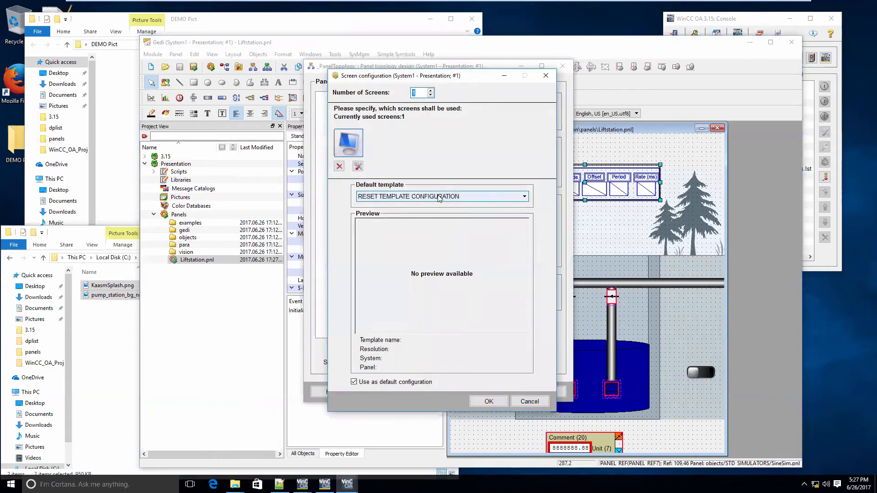
{"action": "left_click", "coordinate": [436, 197]}
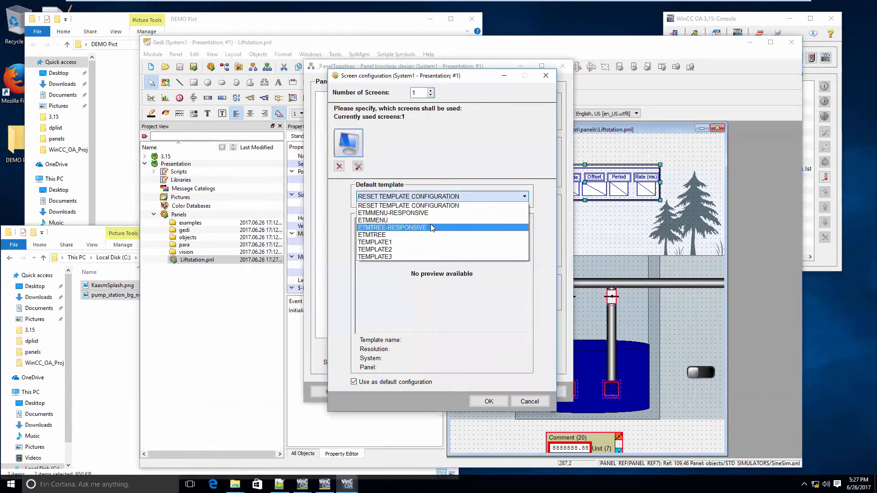
{"action": "left_click", "coordinate": [434, 228]}
{"action": "left_click", "coordinate": [486, 402]}
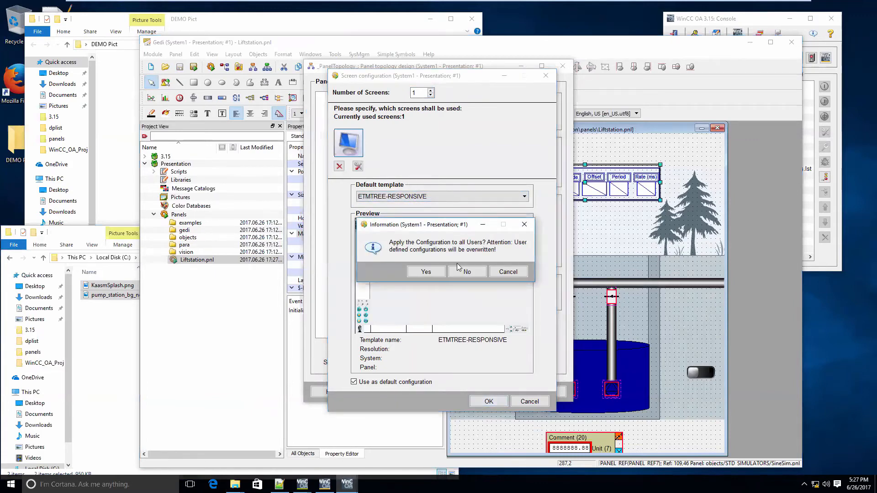
{"action": "left_click", "coordinate": [432, 271]}
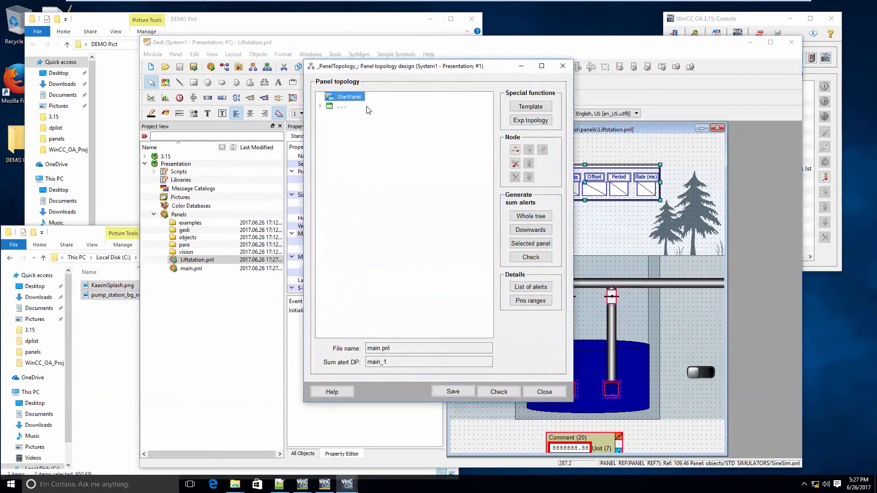
Insert a child node below StartPanel in the panel topology and name it Liftstation
{"action": "left_click", "coordinate": [515, 151]}
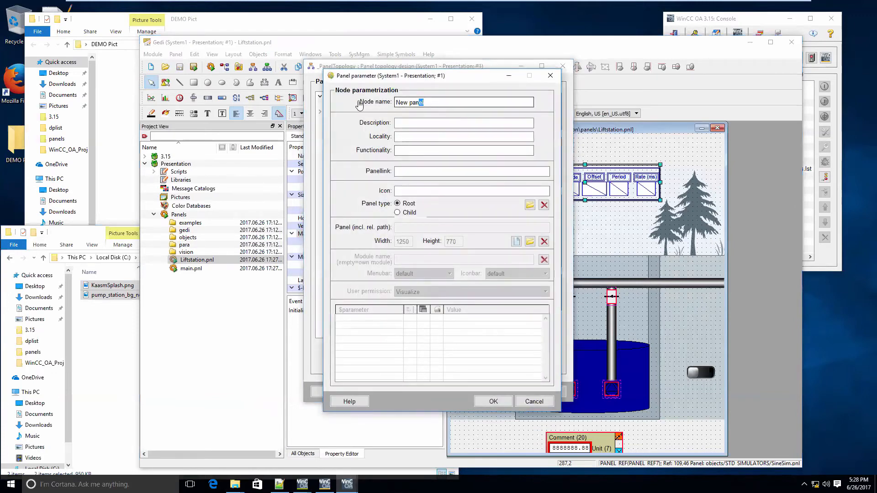
{"action": "left_click", "coordinate": [359, 100]}
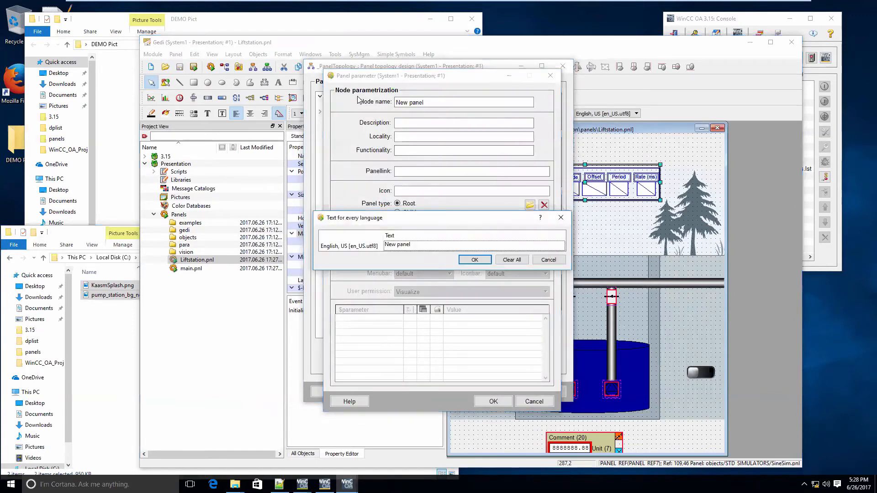
{"action": "type", "text": "Liftstatiuon"}
{"action": "key", "text": "BackSpace"}
{"action": "key", "text": "BackSpace"}
{"action": "type", "text": "on"}
{"action": "left_click", "coordinate": [487, 258]}
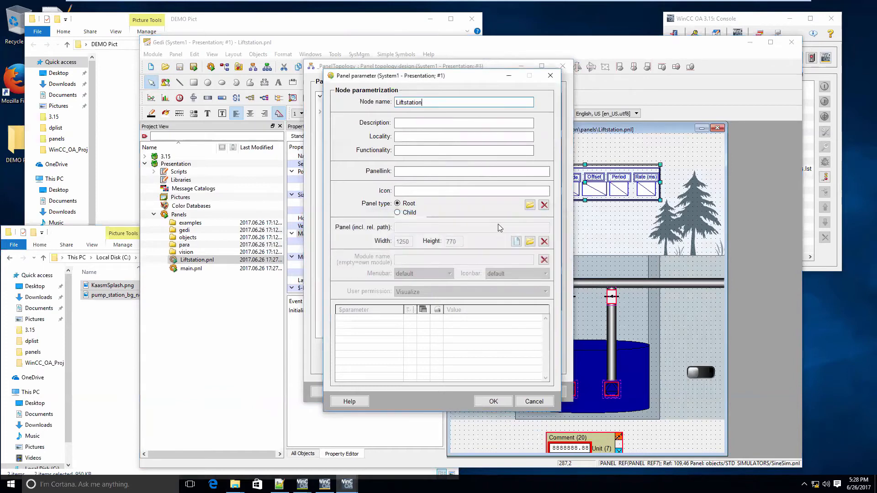
Assign the panel file Liftstation.pnl to the new topology node and confirm its parameters
{"action": "left_click", "coordinate": [530, 242]}
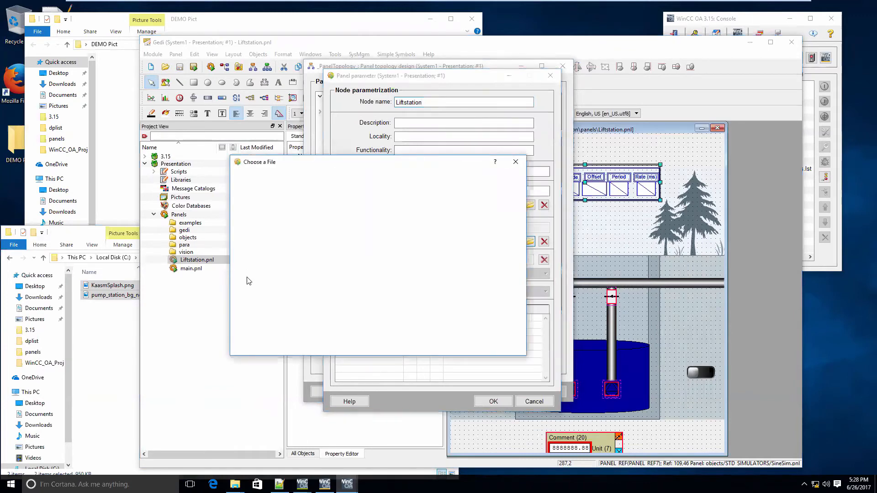
{"action": "left_click", "coordinate": [267, 235]}
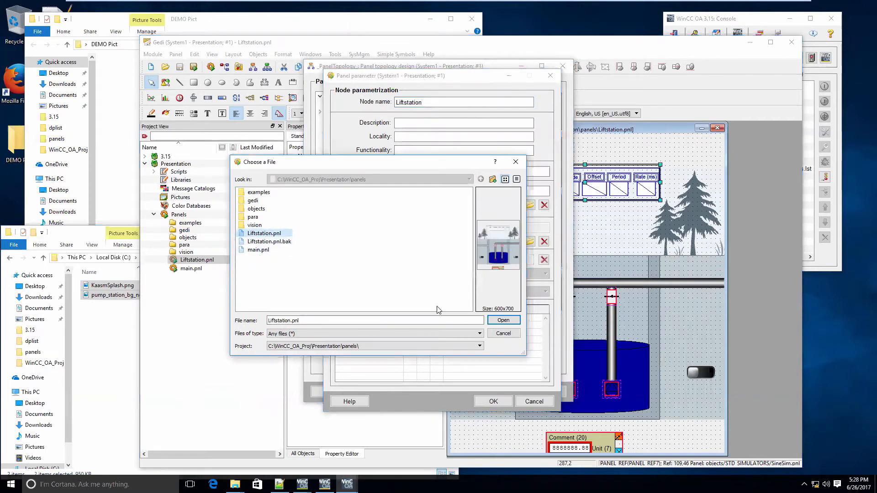
{"action": "left_click", "coordinate": [502, 321]}
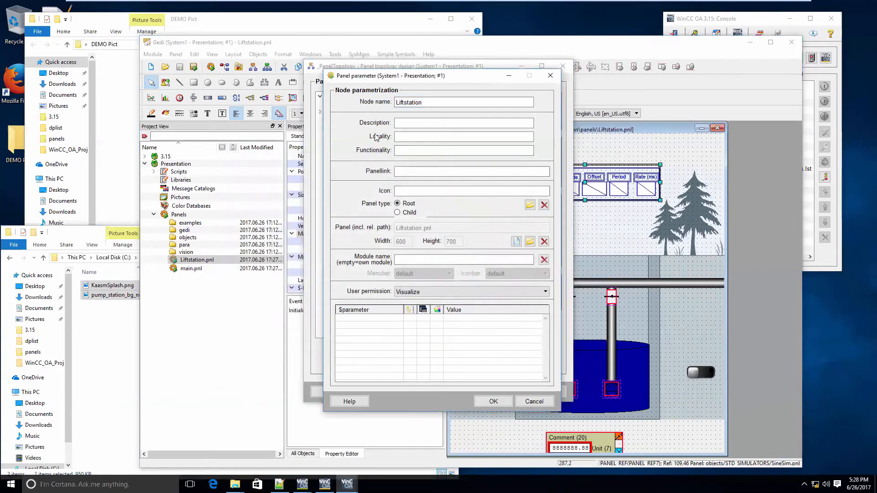
{"action": "left_click", "coordinate": [493, 401]}
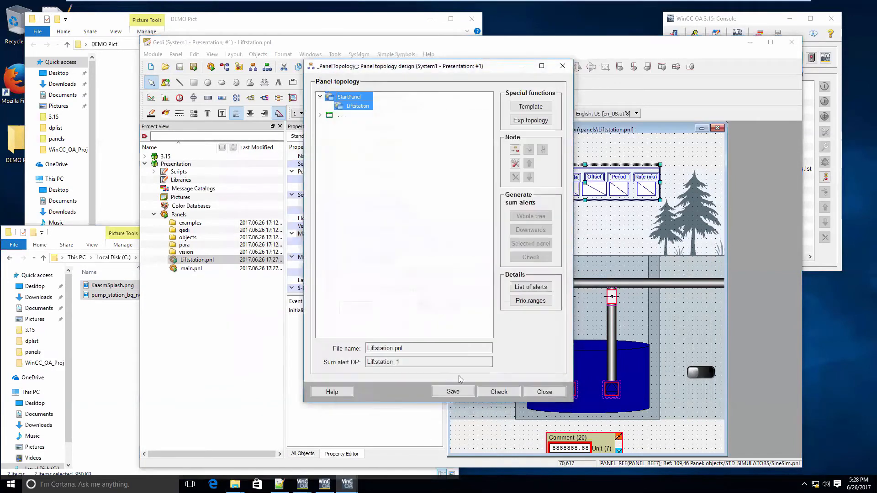
Close the panel topology, saving its changes and generating all sum alerts
{"action": "left_click", "coordinate": [536, 397]}
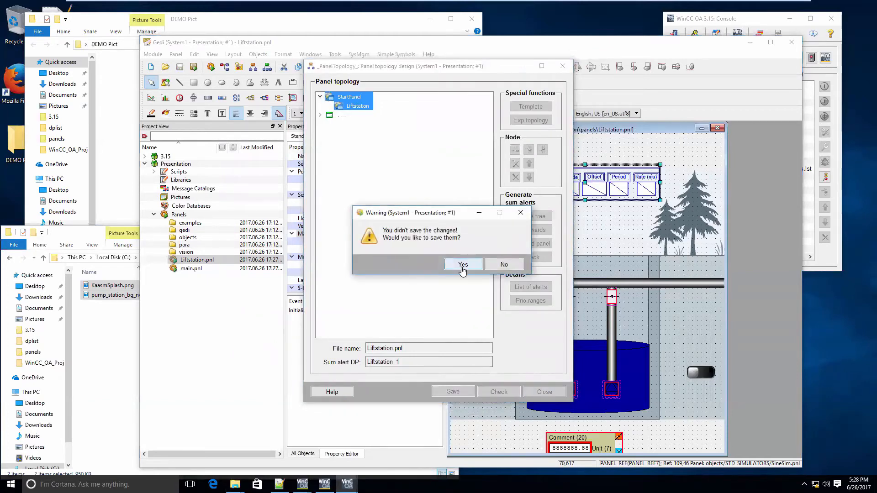
{"action": "left_click", "coordinate": [462, 268]}
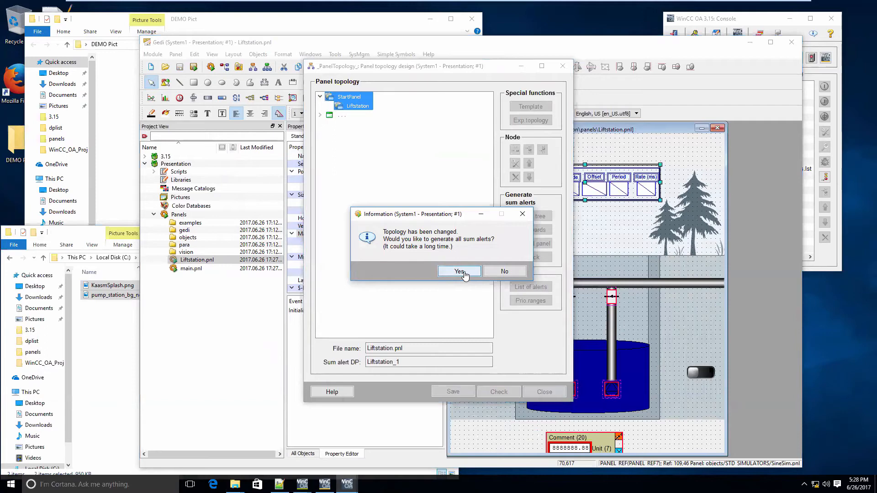
{"action": "left_click", "coordinate": [460, 272]}
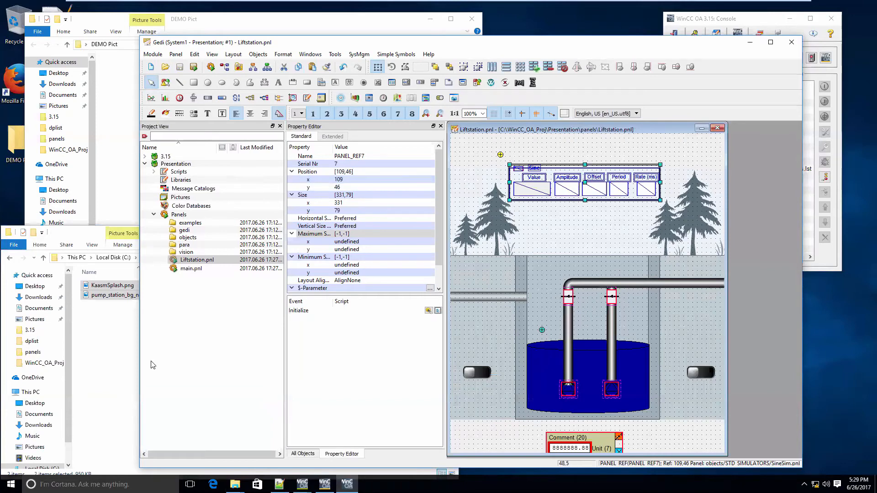
Open main.pnl, set its panel background image to KaasmSplash.png, and save the panel
{"action": "left_click", "coordinate": [191, 269]}
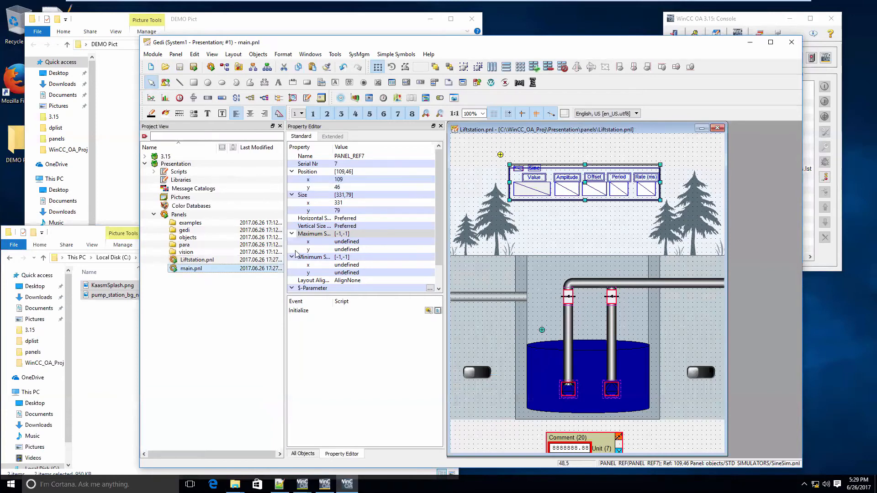
{"action": "left_click", "coordinate": [430, 288]}
{"action": "left_click", "coordinate": [528, 292]}
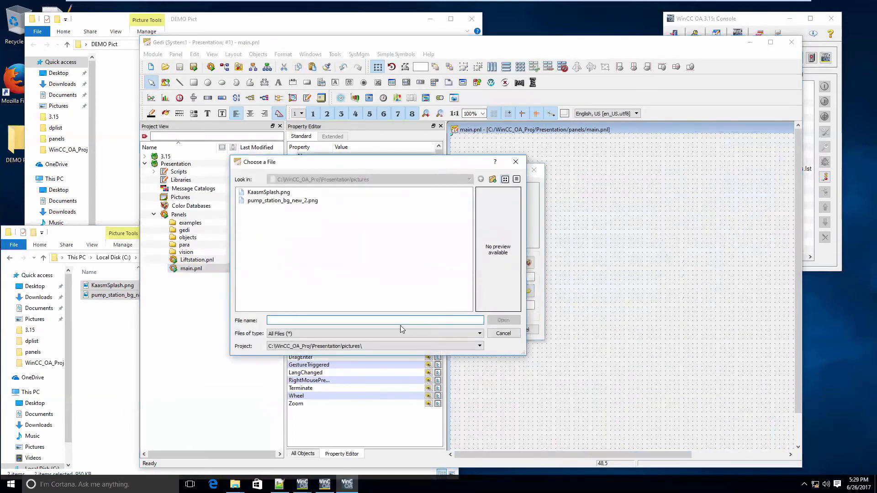
{"action": "left_click", "coordinate": [260, 193]}
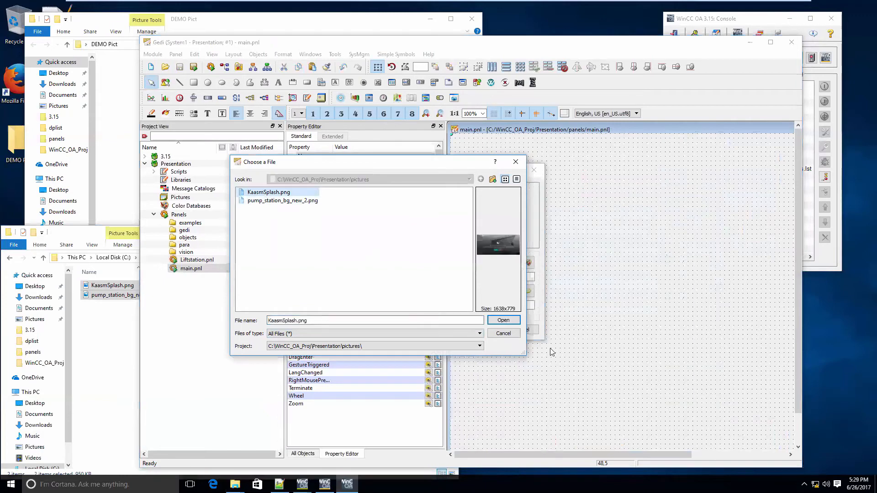
{"action": "left_click", "coordinate": [508, 321]}
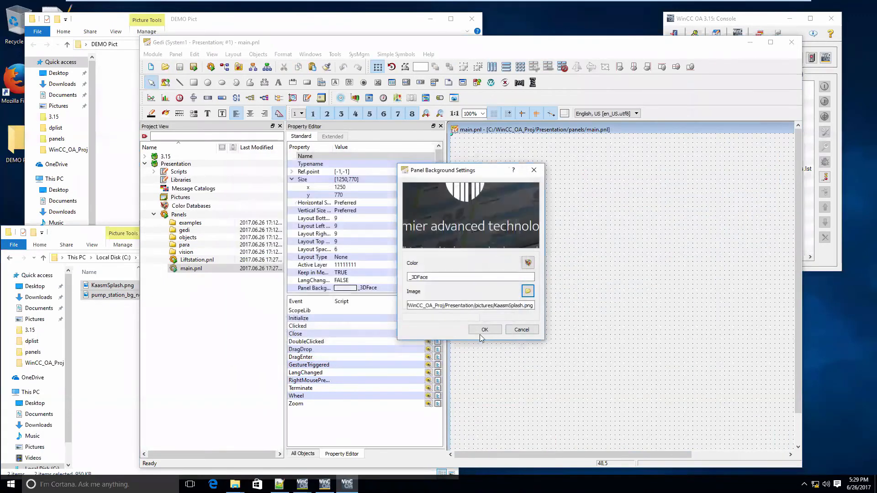
{"action": "left_click", "coordinate": [481, 333]}
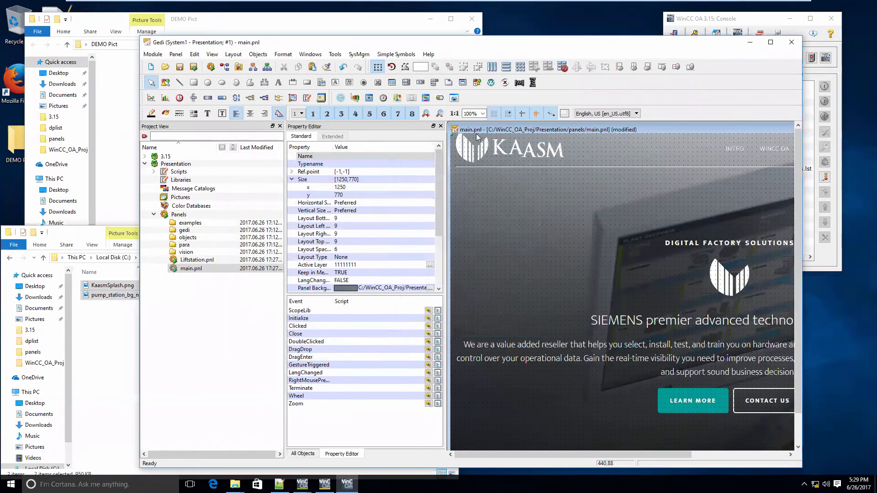
{"action": "left_click", "coordinate": [180, 66]}
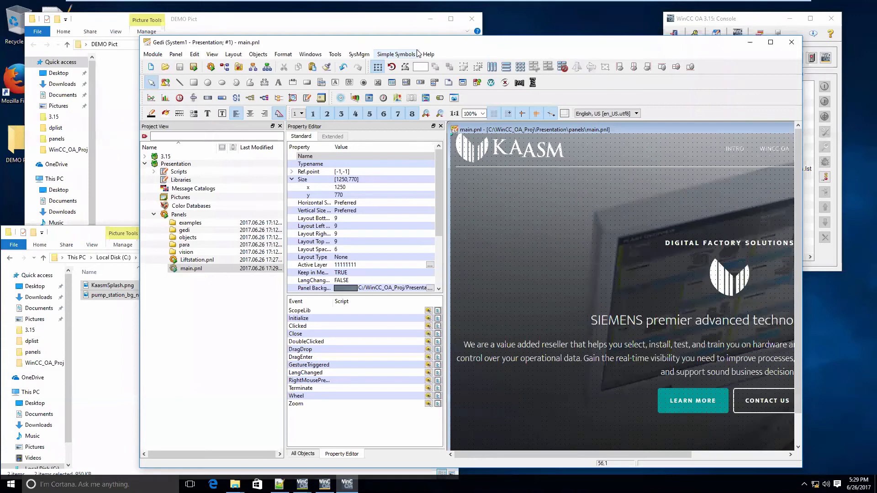
Add a Control Manager for the 3.15 script webclient_http.ctl to the project console with manual start mode, and start it
{"action": "left_click", "coordinate": [757, 15]}
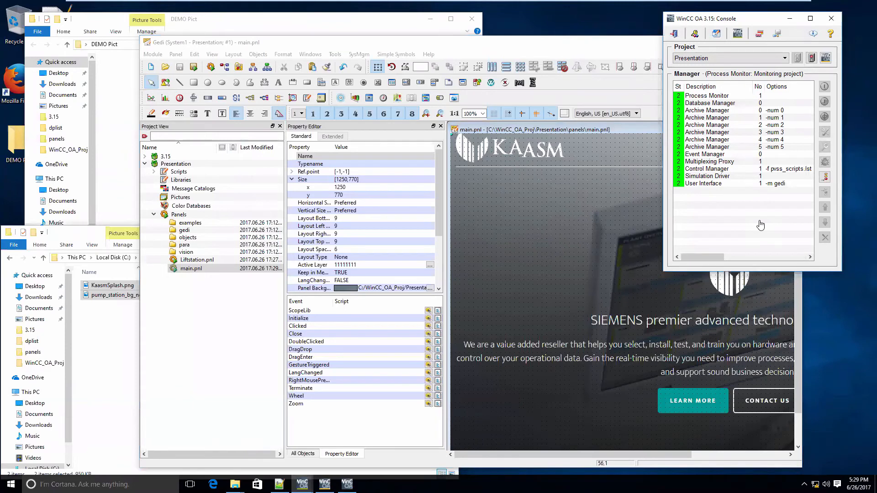
{"action": "left_click", "coordinate": [154, 167]}
{"action": "left_click", "coordinate": [145, 156]}
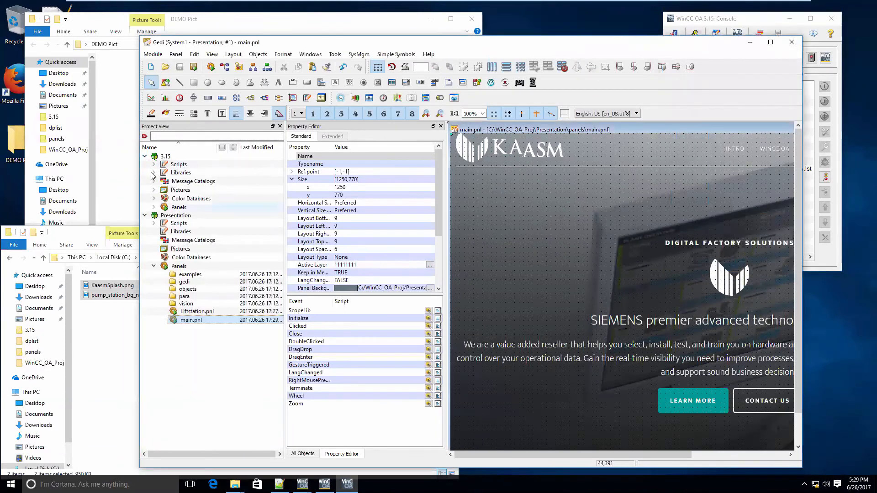
{"action": "left_click", "coordinate": [153, 164]}
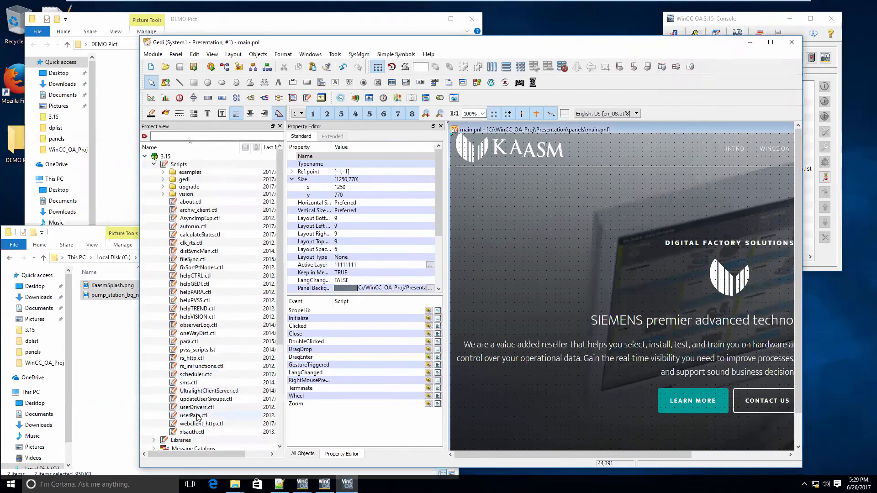
{"action": "left_click_drag", "start_coordinate": [201, 423], "coordinate": [806, 245]}
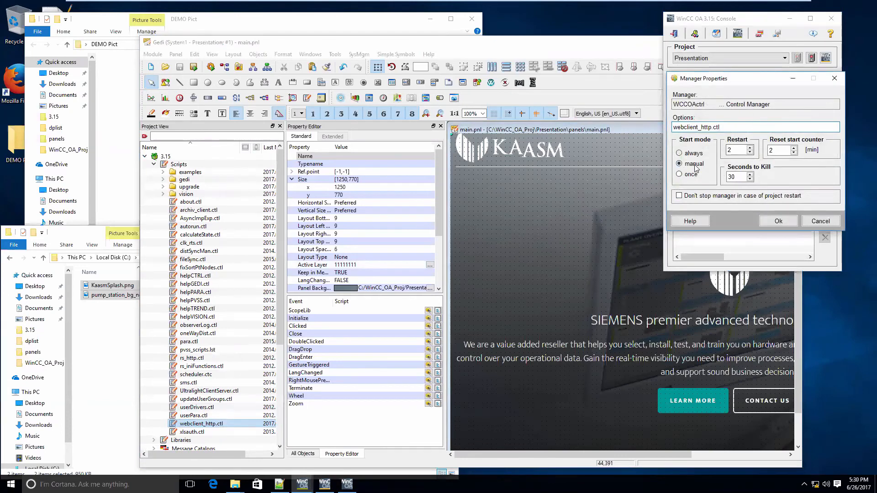
{"action": "left_click", "coordinate": [771, 223]}
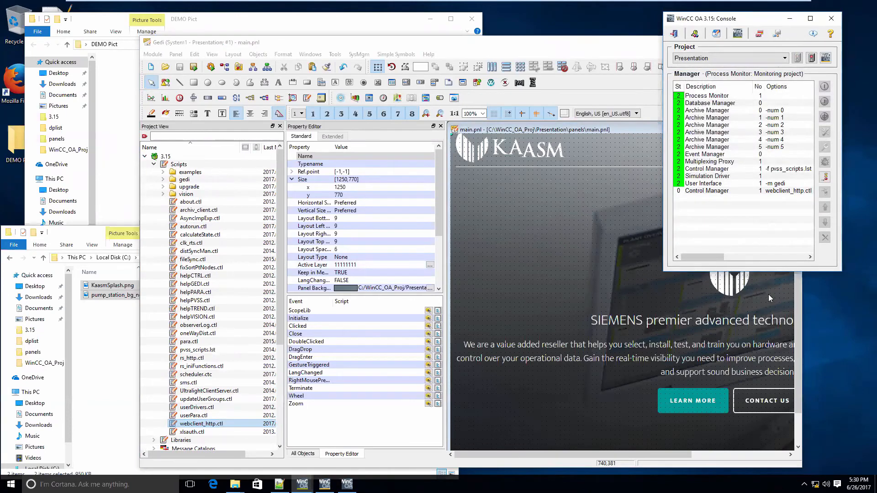
{"action": "left_click", "coordinate": [769, 192]}
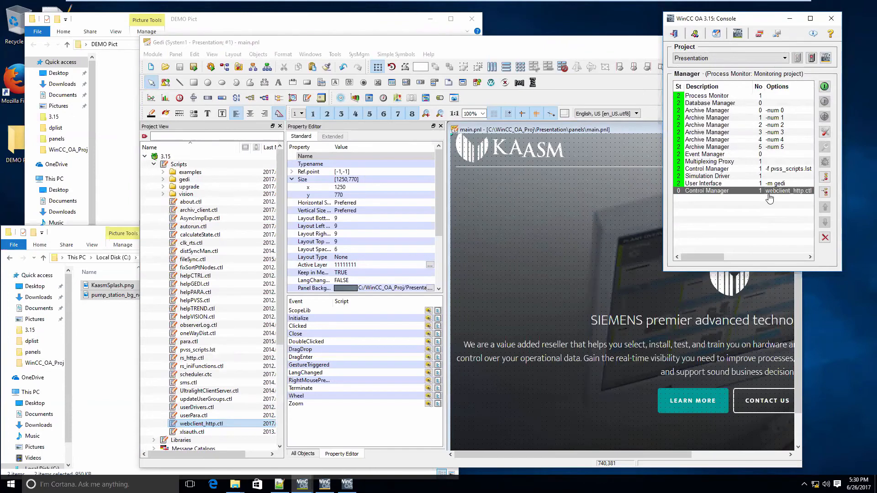
{"action": "left_click", "coordinate": [825, 87]}
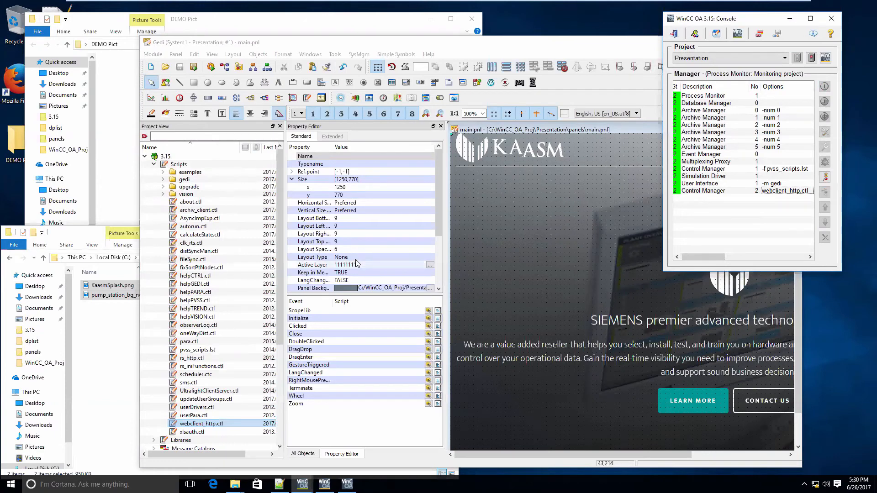
Switch to Firefox and load the Ultralight web client at localhost/data/ulc/start.html
{"action": "left_click", "coordinate": [16, 79]}
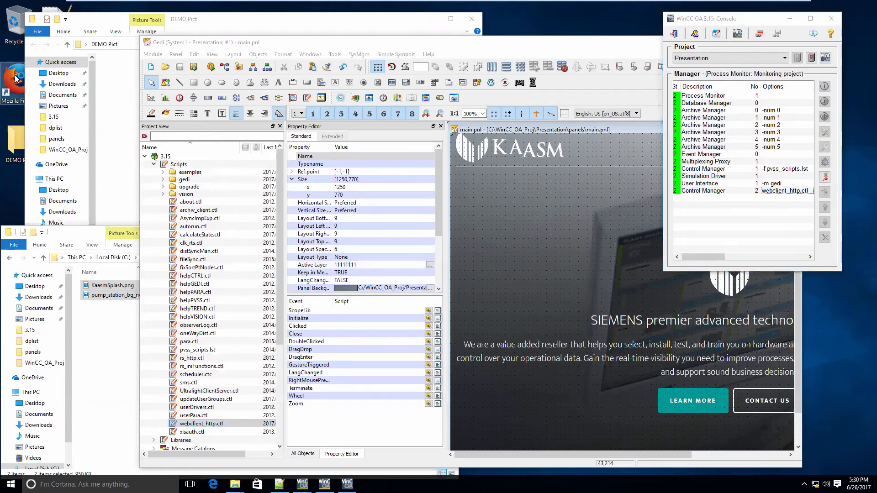
{"action": "double_click", "coordinate": [16, 78]}
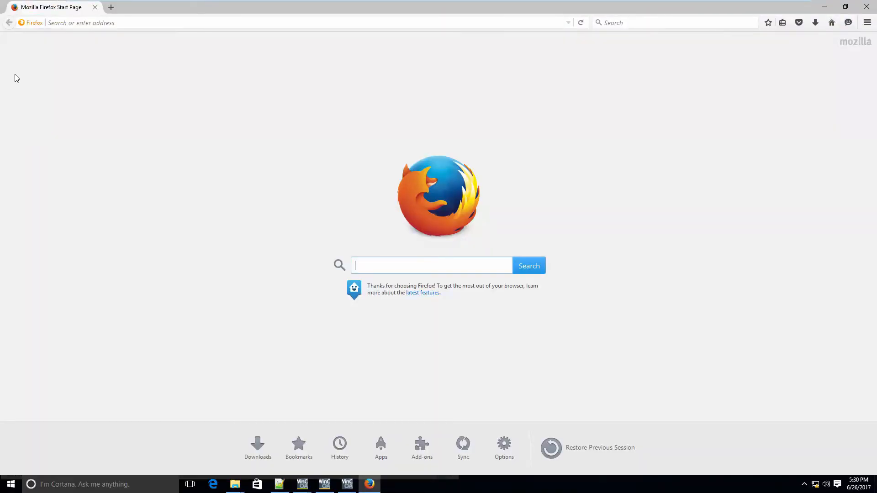
{"action": "left_click", "coordinate": [50, 23]}
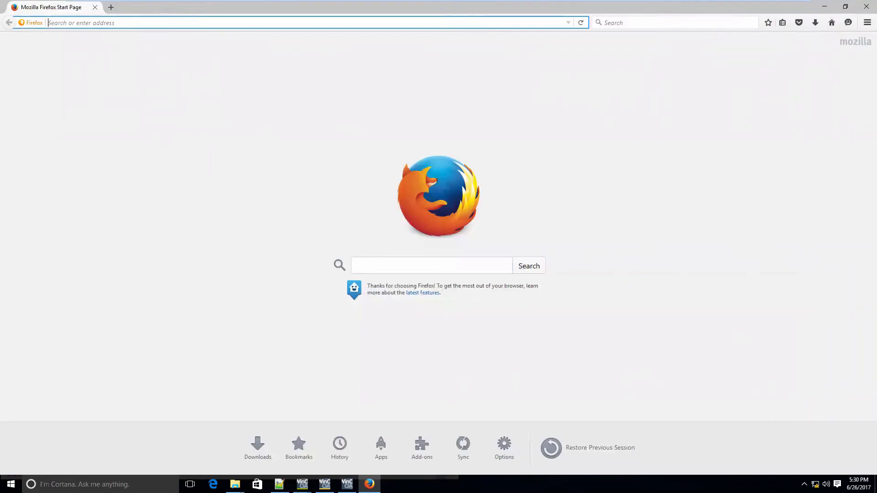
{"action": "type", "text": "l"}
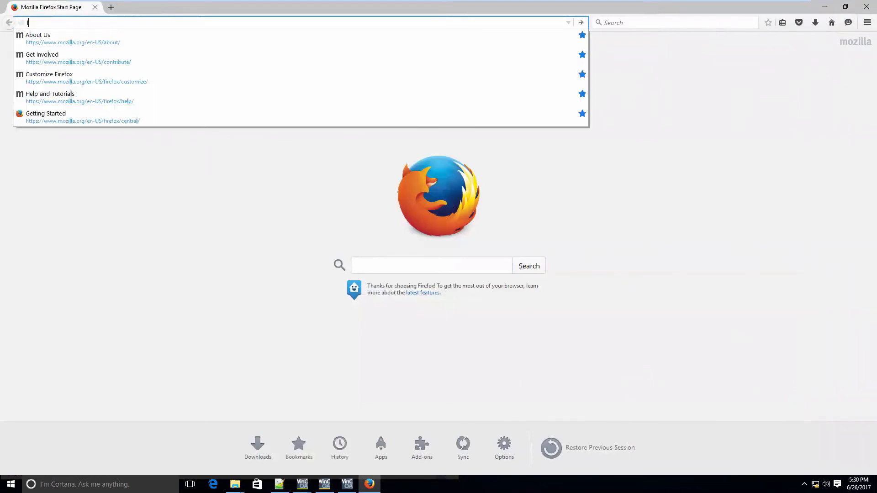
{"action": "type", "text": "ocla"}
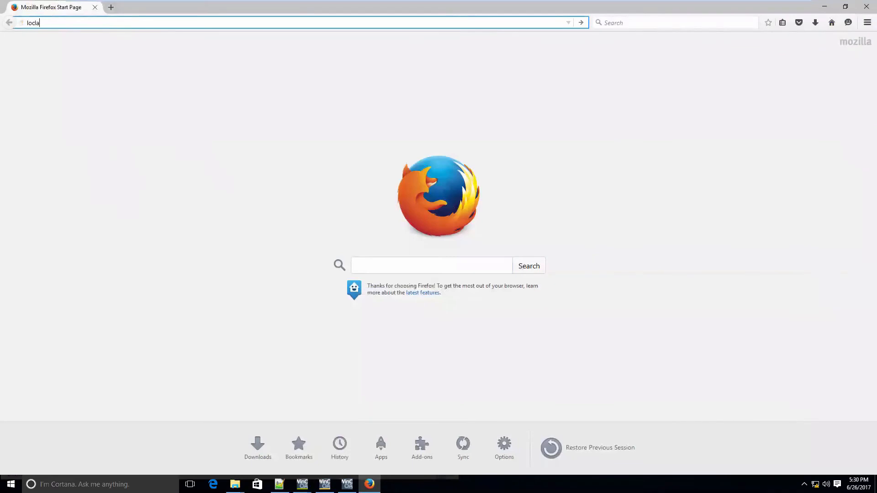
{"action": "key", "text": "BackSpace"}
{"action": "key", "text": "BackSpace"}
{"action": "type", "text": "alhost/data/ulc"}
{"action": "type", "text": "/start.htm"}
{"action": "key", "text": "Return"}
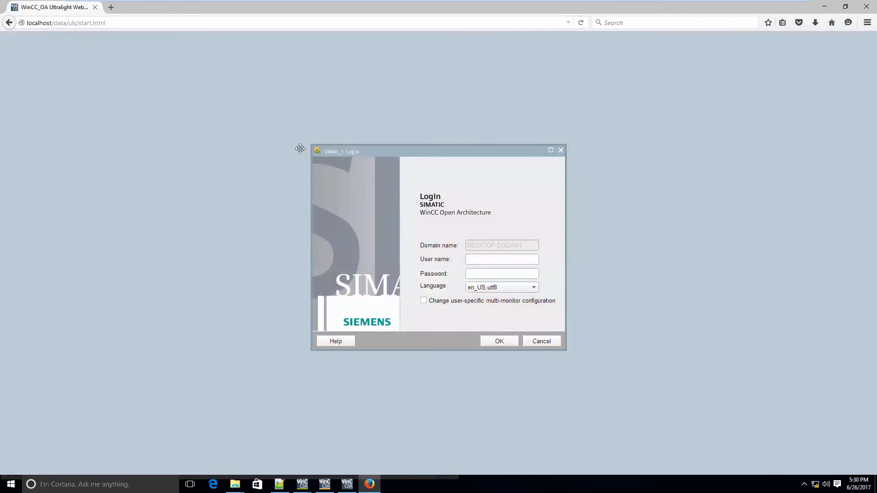
Log in to the web client with the user name root and no password
{"action": "left_click", "coordinate": [523, 261]}
{"action": "type", "text": "root"}
{"action": "left_click", "coordinate": [510, 343]}
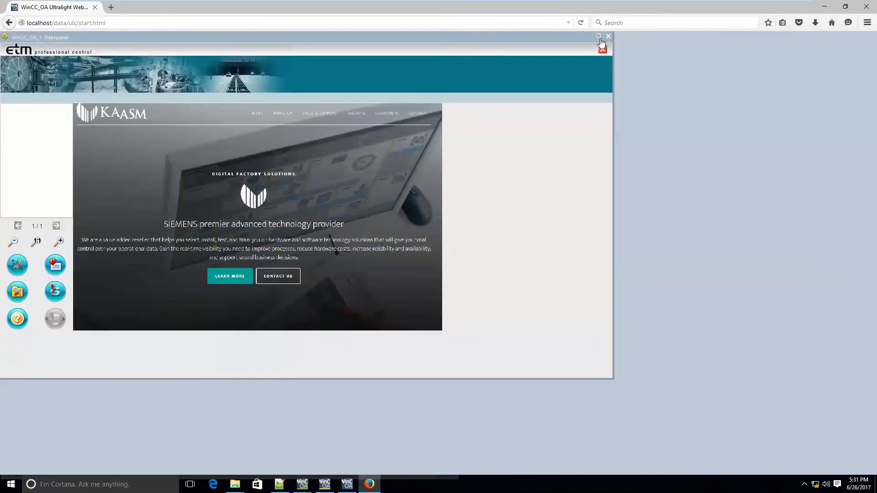
Maximize the base panel in the browser and display the Liftstation panel from the topology tree
{"action": "left_click", "coordinate": [598, 36]}
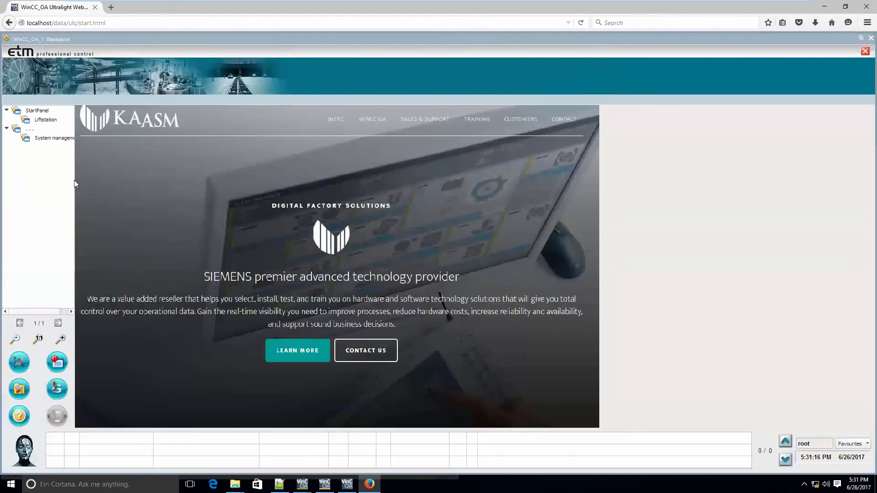
{"action": "left_click", "coordinate": [46, 120]}
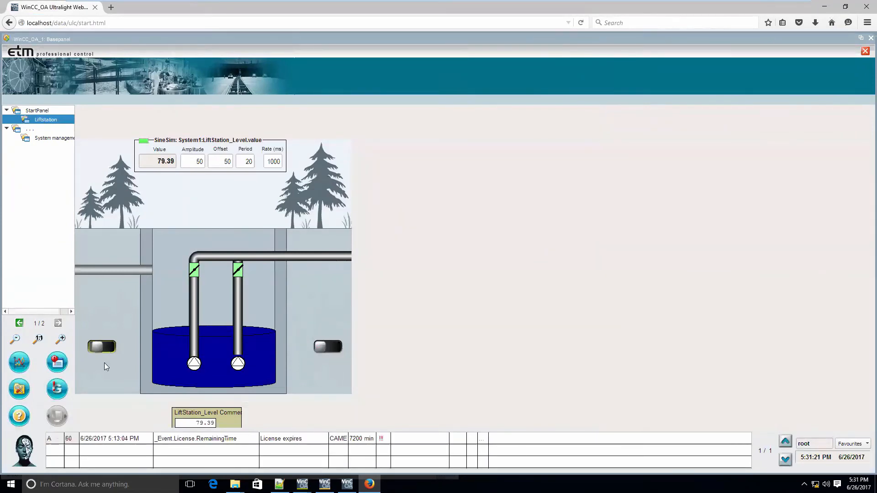
Test both pump switches on the Liftstation panel by turning each pump on and off again
{"action": "left_click", "coordinate": [94, 348]}
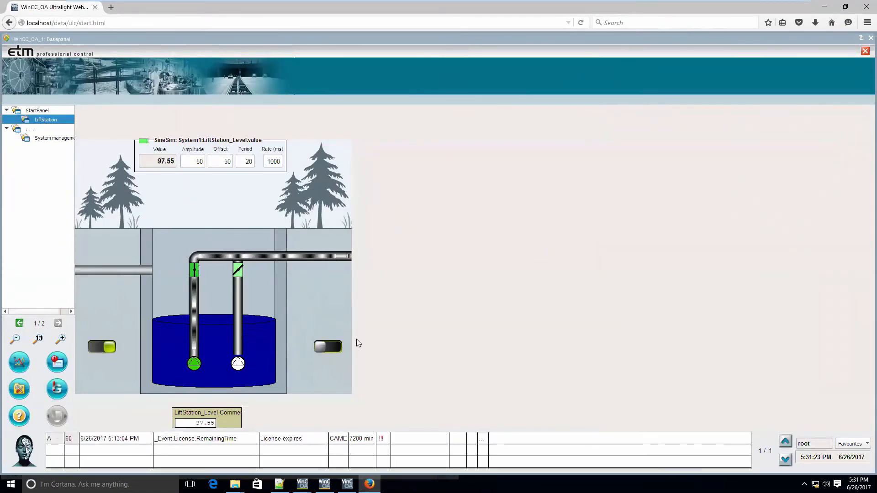
{"action": "left_click", "coordinate": [339, 350]}
{"action": "left_click", "coordinate": [113, 349]}
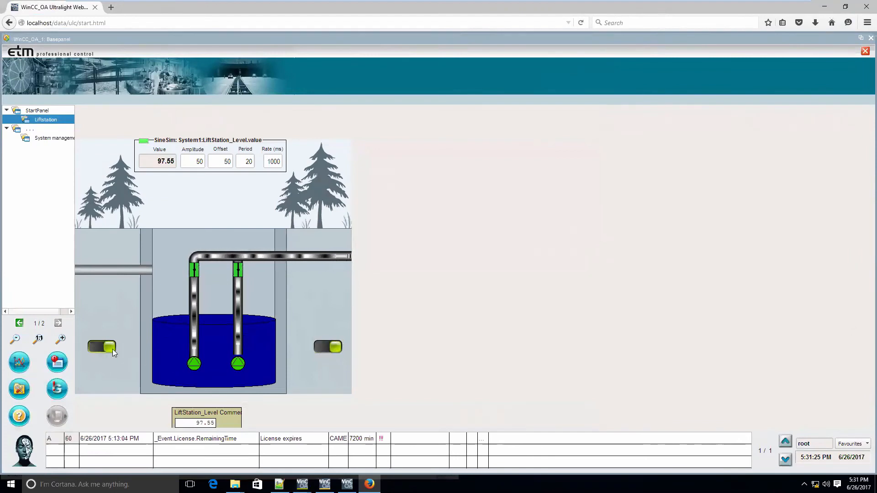
{"action": "left_click", "coordinate": [323, 347]}
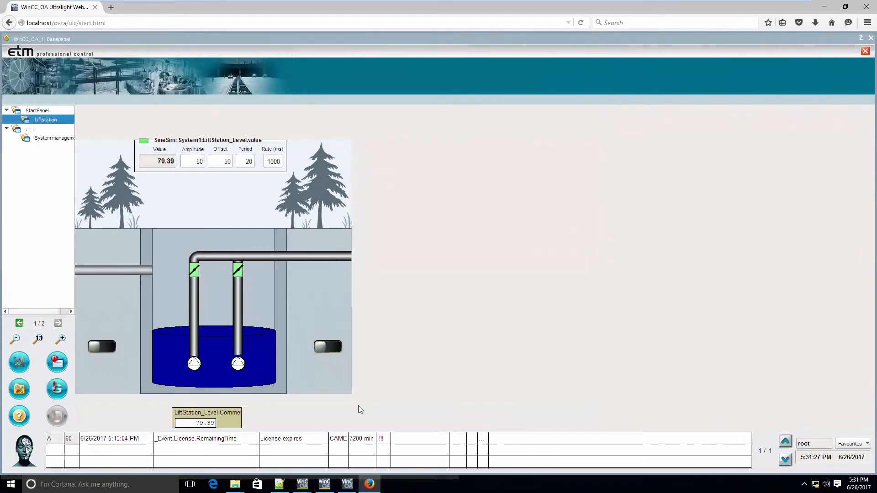
{"action": "left_click", "coordinate": [335, 350]}
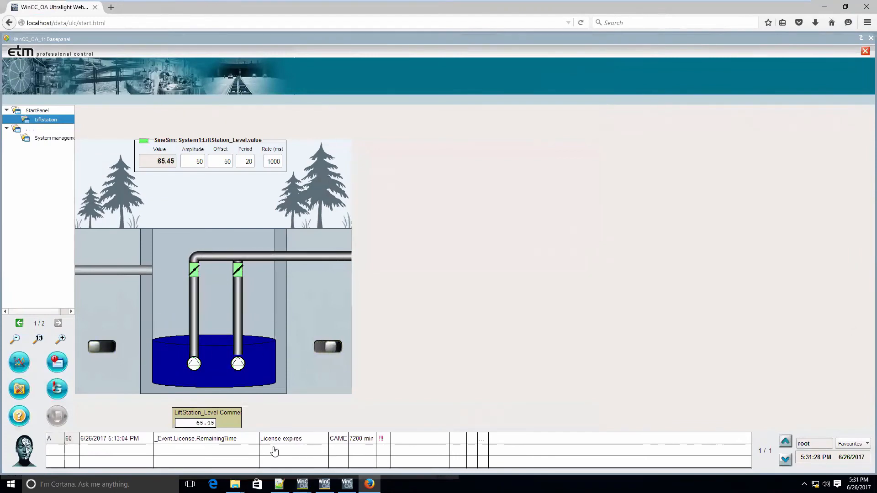
{"action": "left_click", "coordinate": [326, 347]}
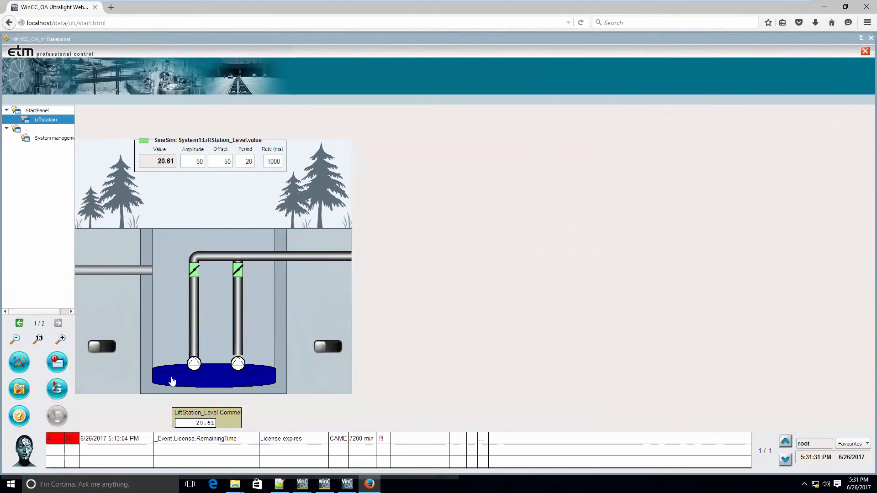
Open the information for the tank's LiftStation_Level value, examine its common data and trend, and close it
{"action": "left_click", "coordinate": [207, 379]}
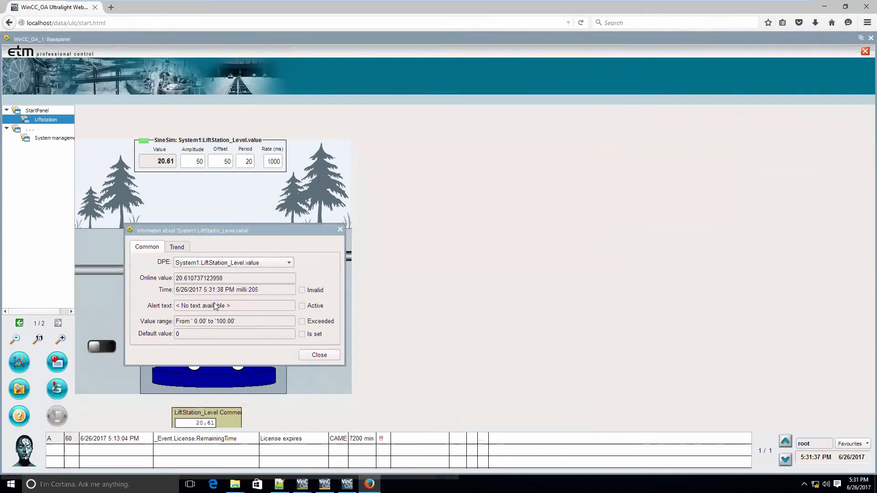
{"action": "left_click", "coordinate": [182, 248]}
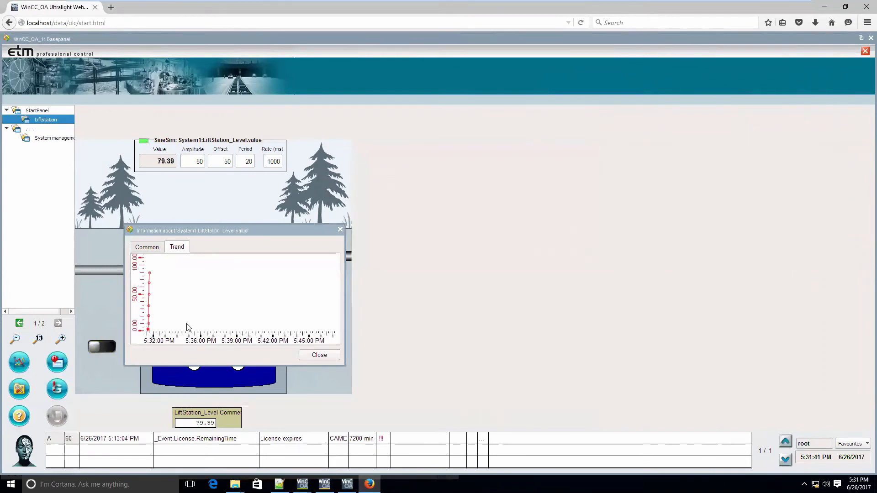
{"action": "left_click_drag", "start_coordinate": [153, 335], "coordinate": [199, 337]}
{"action": "scroll", "coordinate": [201, 321], "scroll_direction": "up", "scroll_amount": 1}
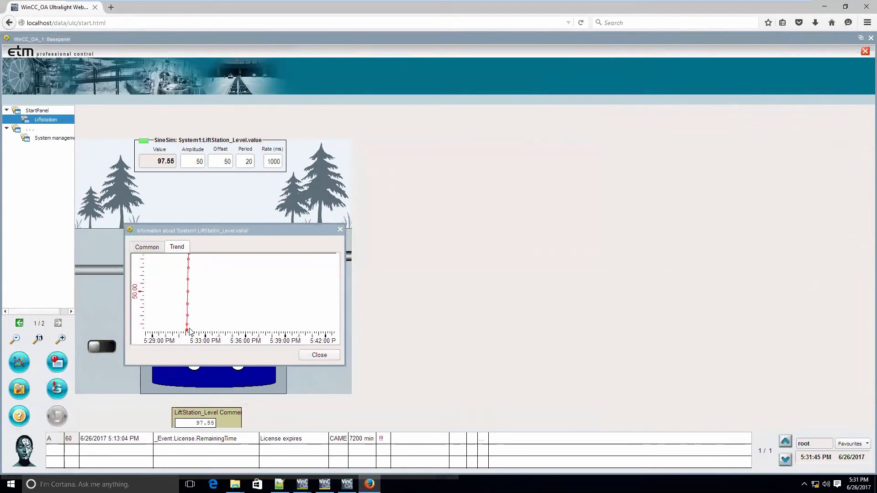
{"action": "left_click", "coordinate": [340, 229]}
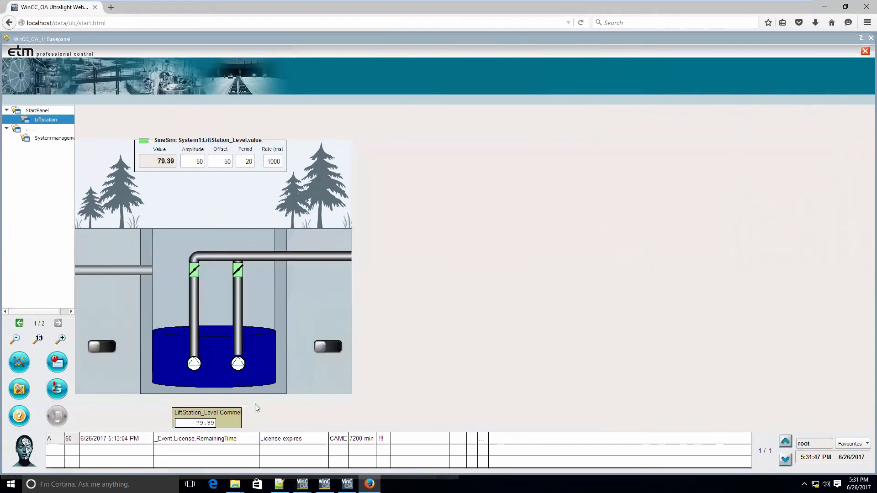
View the "Trend today open" trend for the LiftStation_Level value display, and close it
{"action": "right_click", "coordinate": [221, 422]}
{"action": "mouse_move", "coordinate": [242, 423]}
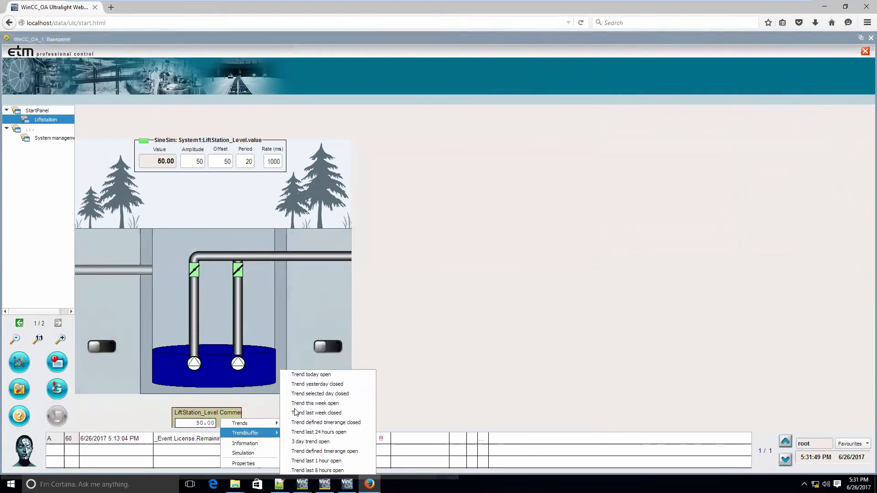
{"action": "left_click", "coordinate": [315, 379]}
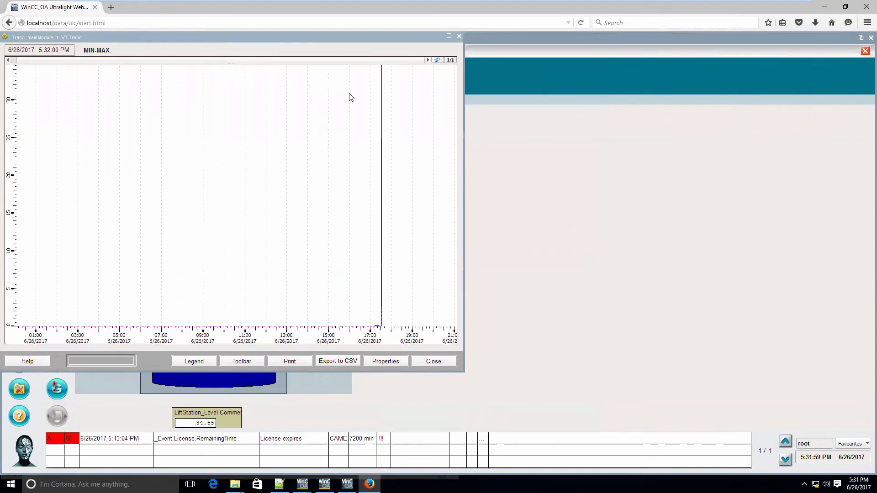
{"action": "left_click", "coordinate": [459, 36]}
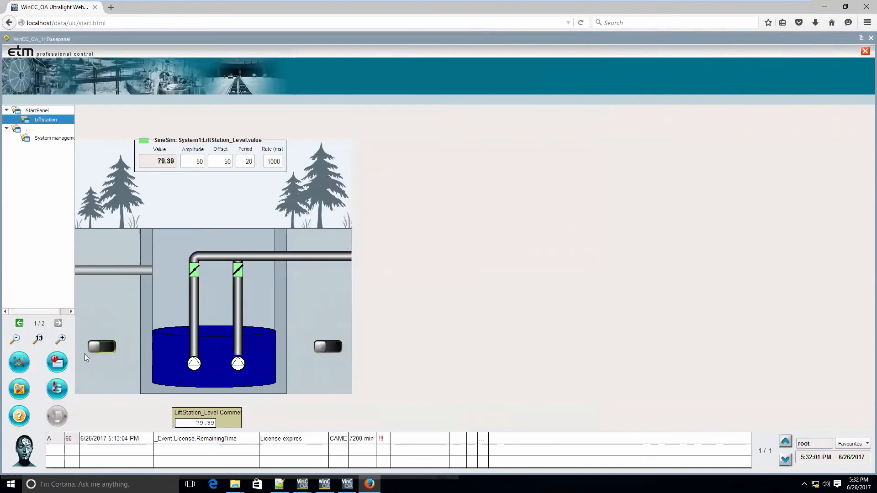
Simulate a control fuse fault on pump LS1_P1
{"action": "right_click", "coordinate": [194, 365]}
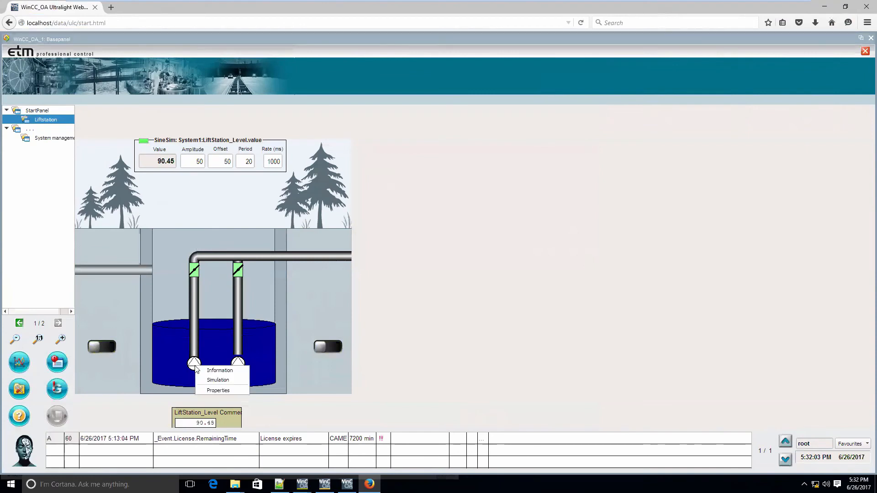
{"action": "left_click", "coordinate": [218, 381]}
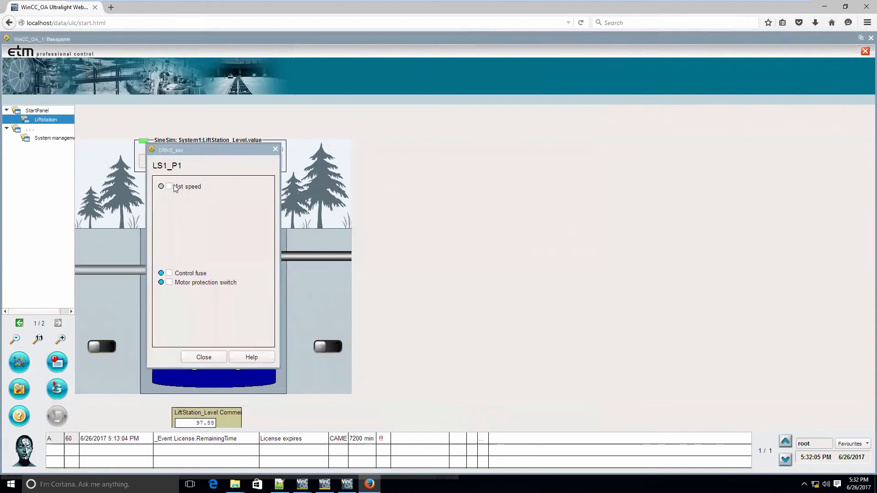
{"action": "left_click", "coordinate": [169, 273]}
{"action": "left_click", "coordinate": [213, 359]}
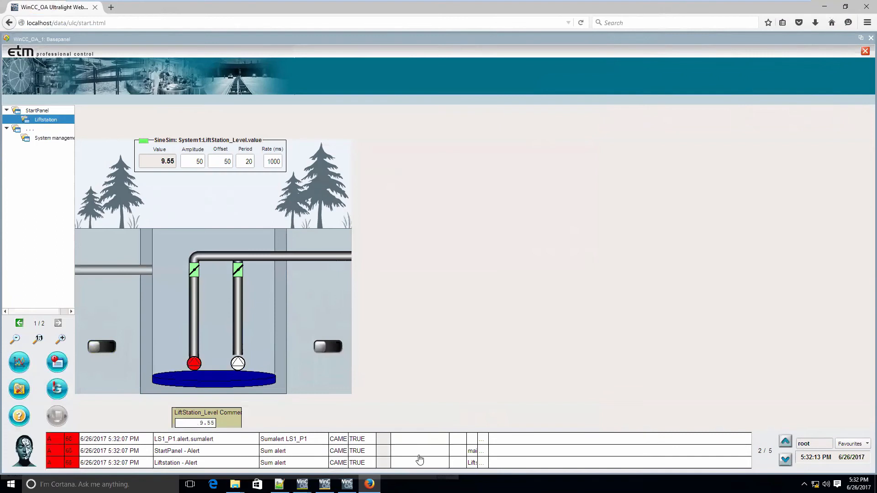
From StartPanel, open the Liftstation panel through its alert row and examine the LS1_P1 pump's datapoint information
{"action": "left_click", "coordinate": [37, 111]}
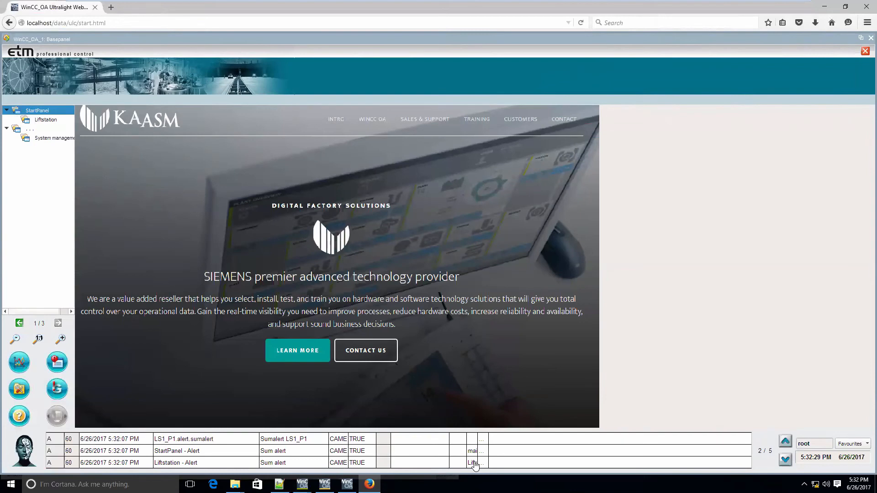
{"action": "left_click", "coordinate": [475, 464]}
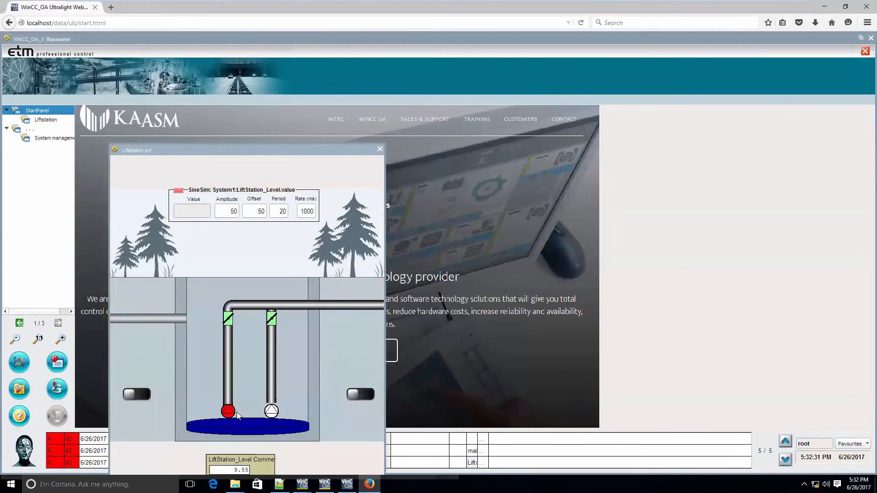
{"action": "right_click", "coordinate": [229, 410]}
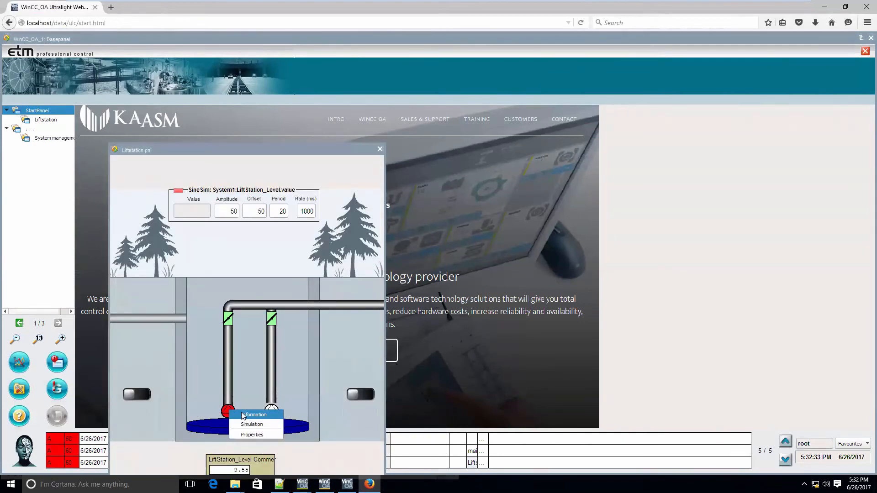
{"action": "left_click", "coordinate": [243, 415]}
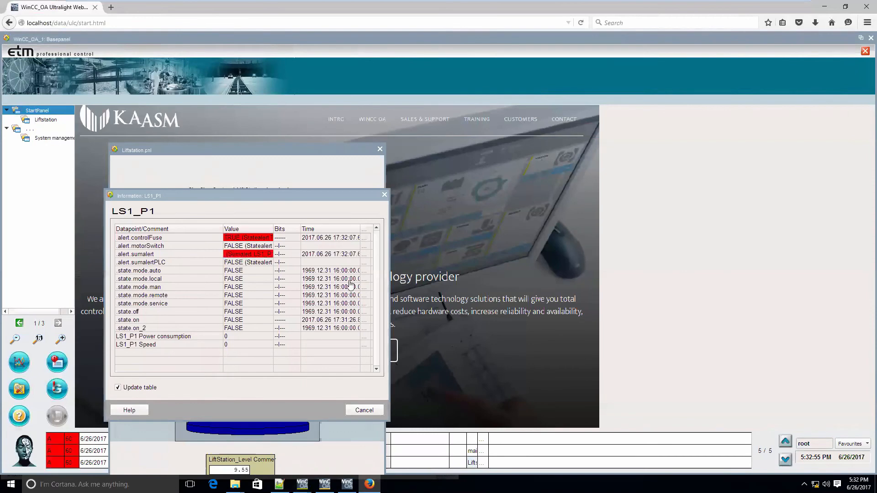
{"action": "left_click", "coordinate": [364, 411]}
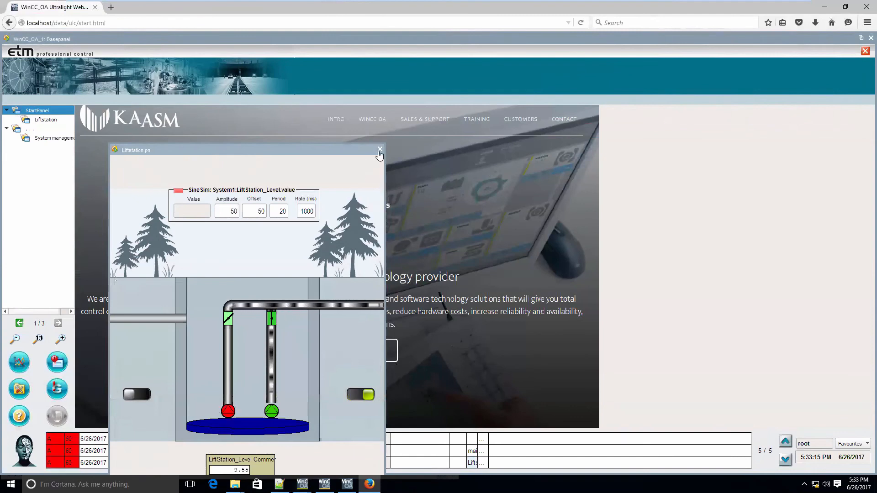
{"action": "left_click", "coordinate": [379, 150]}
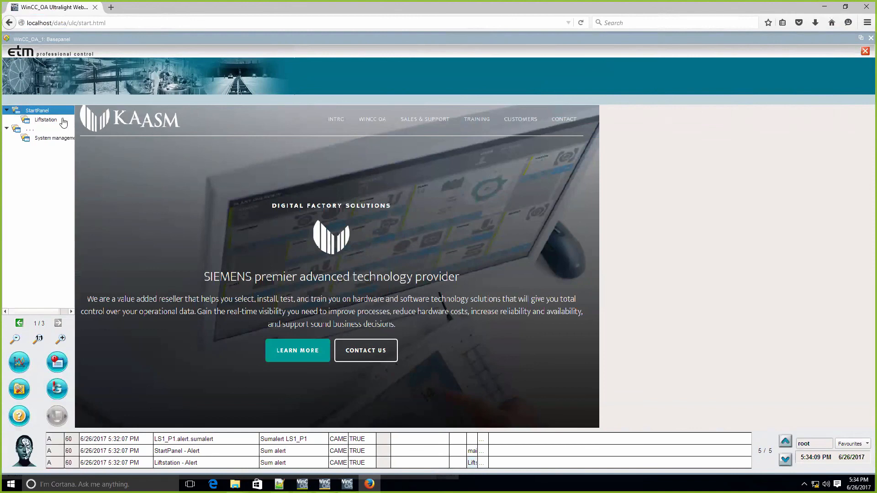
Display the Liftstation panel from the topology tree and toggle the second pump's switch
{"action": "left_click", "coordinate": [46, 120]}
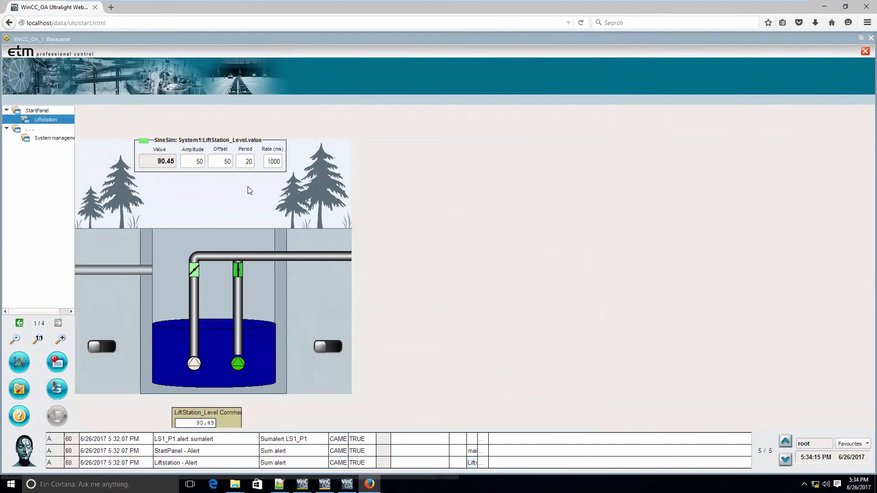
{"action": "left_click", "coordinate": [327, 348]}
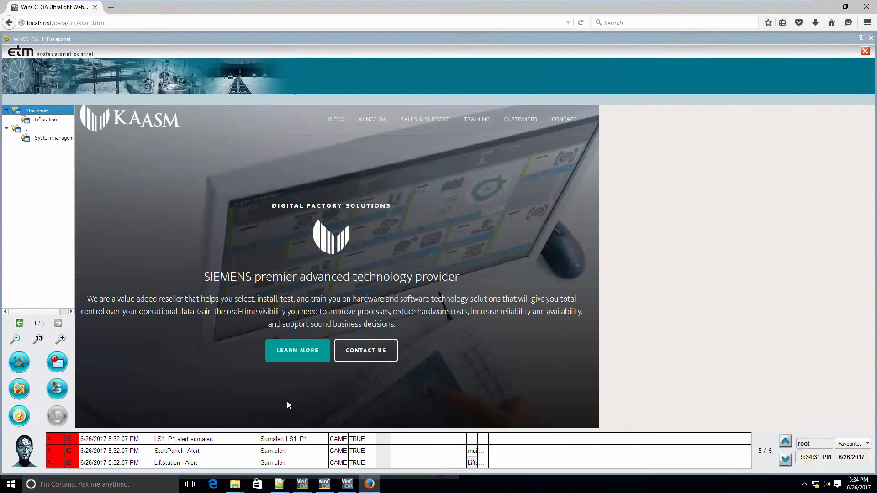
{"action": "mouse_move", "coordinate": [381, 2]}
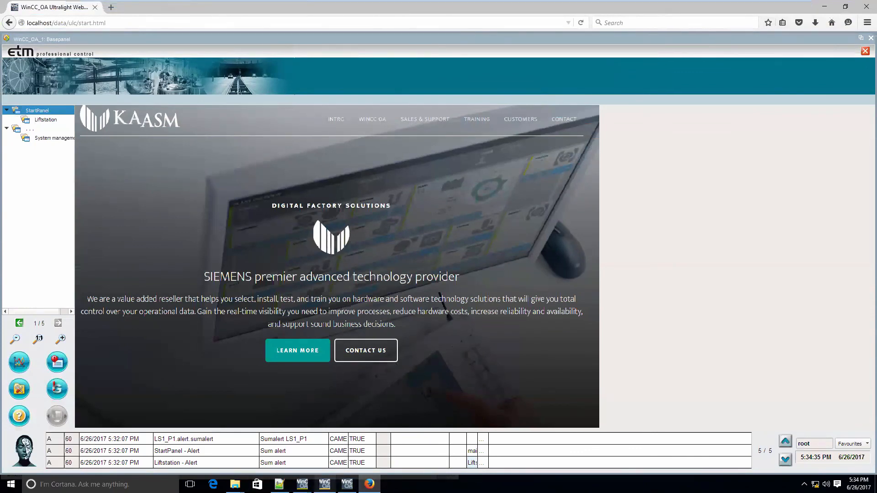
{"action": "mouse_move", "coordinate": [325, 485]}
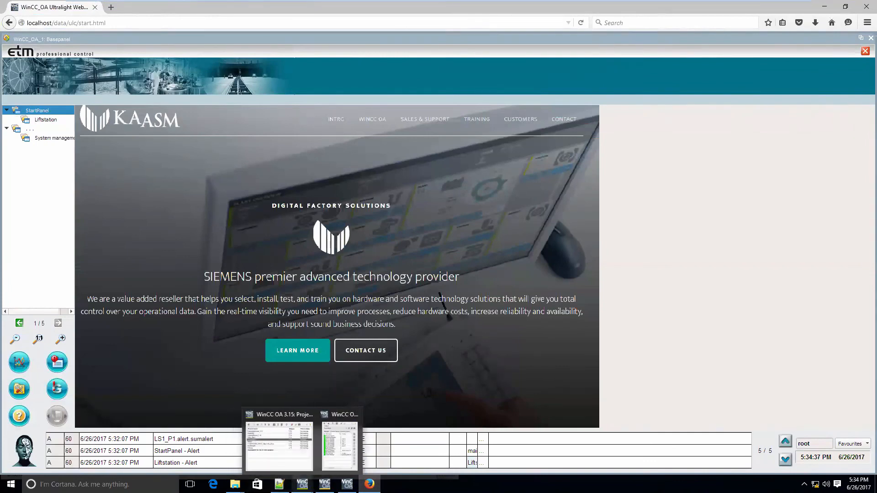